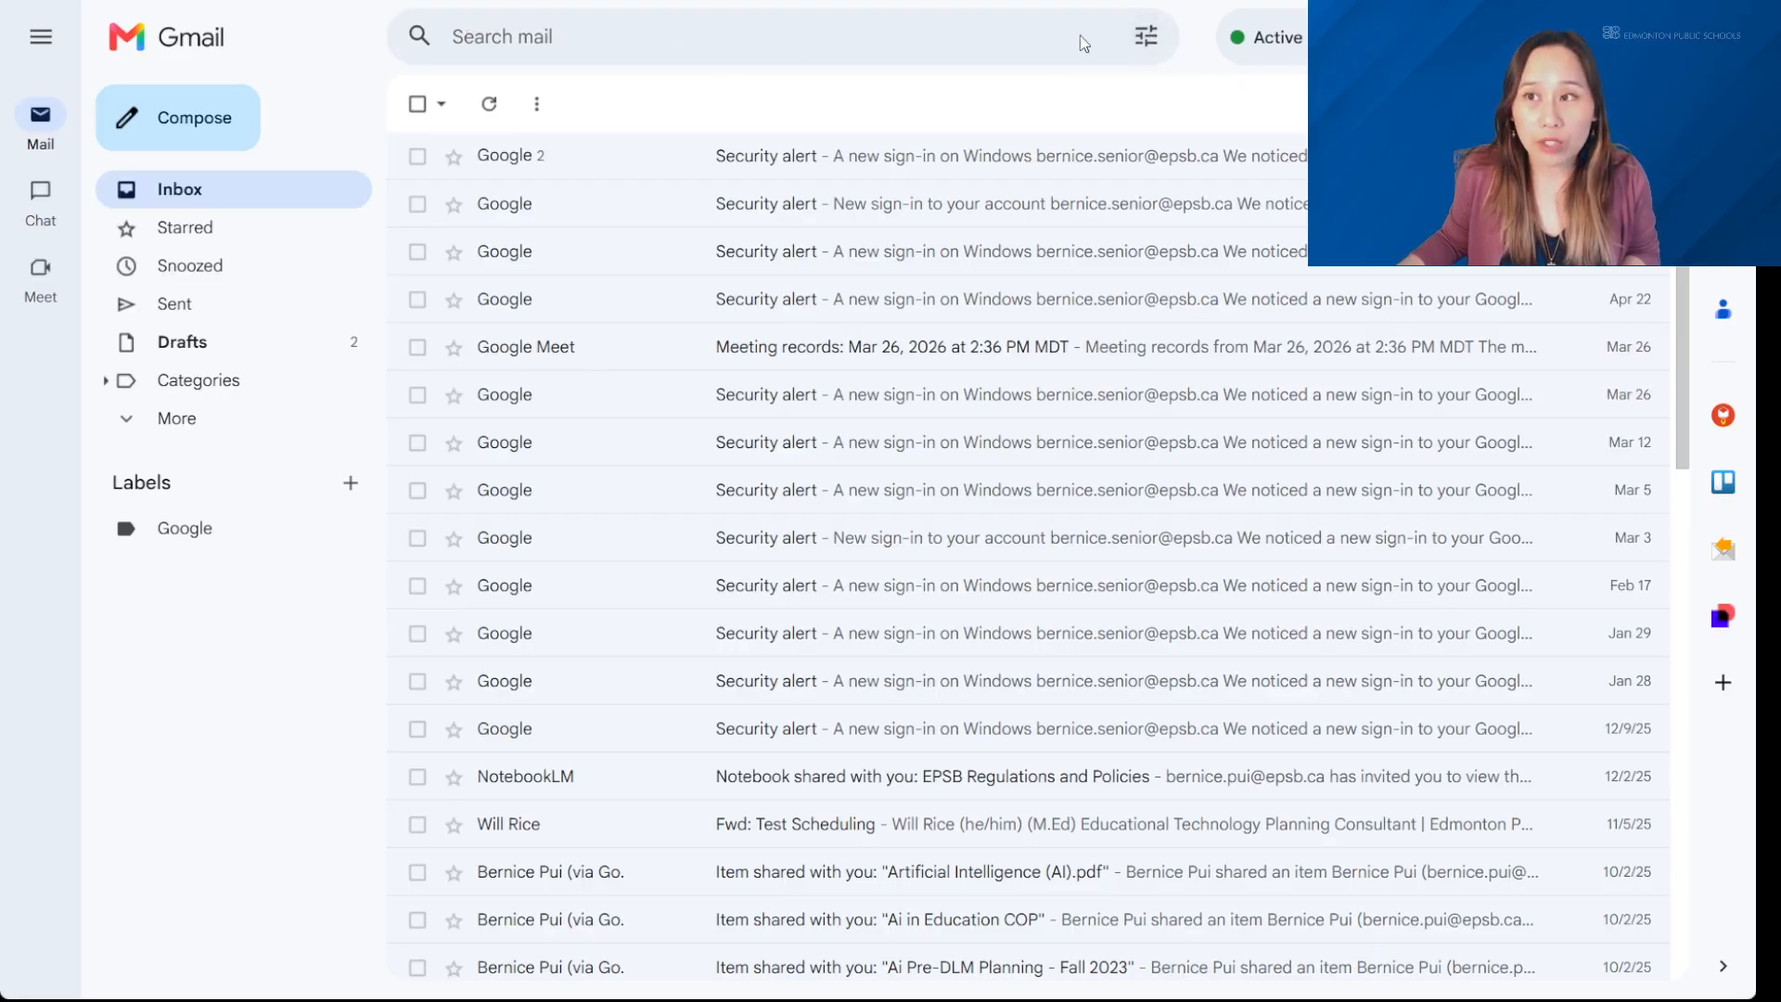
- Open the advanced mail search options and set the date range to within 1 year
{"action": "left_click", "coordinate": [1143, 42]}
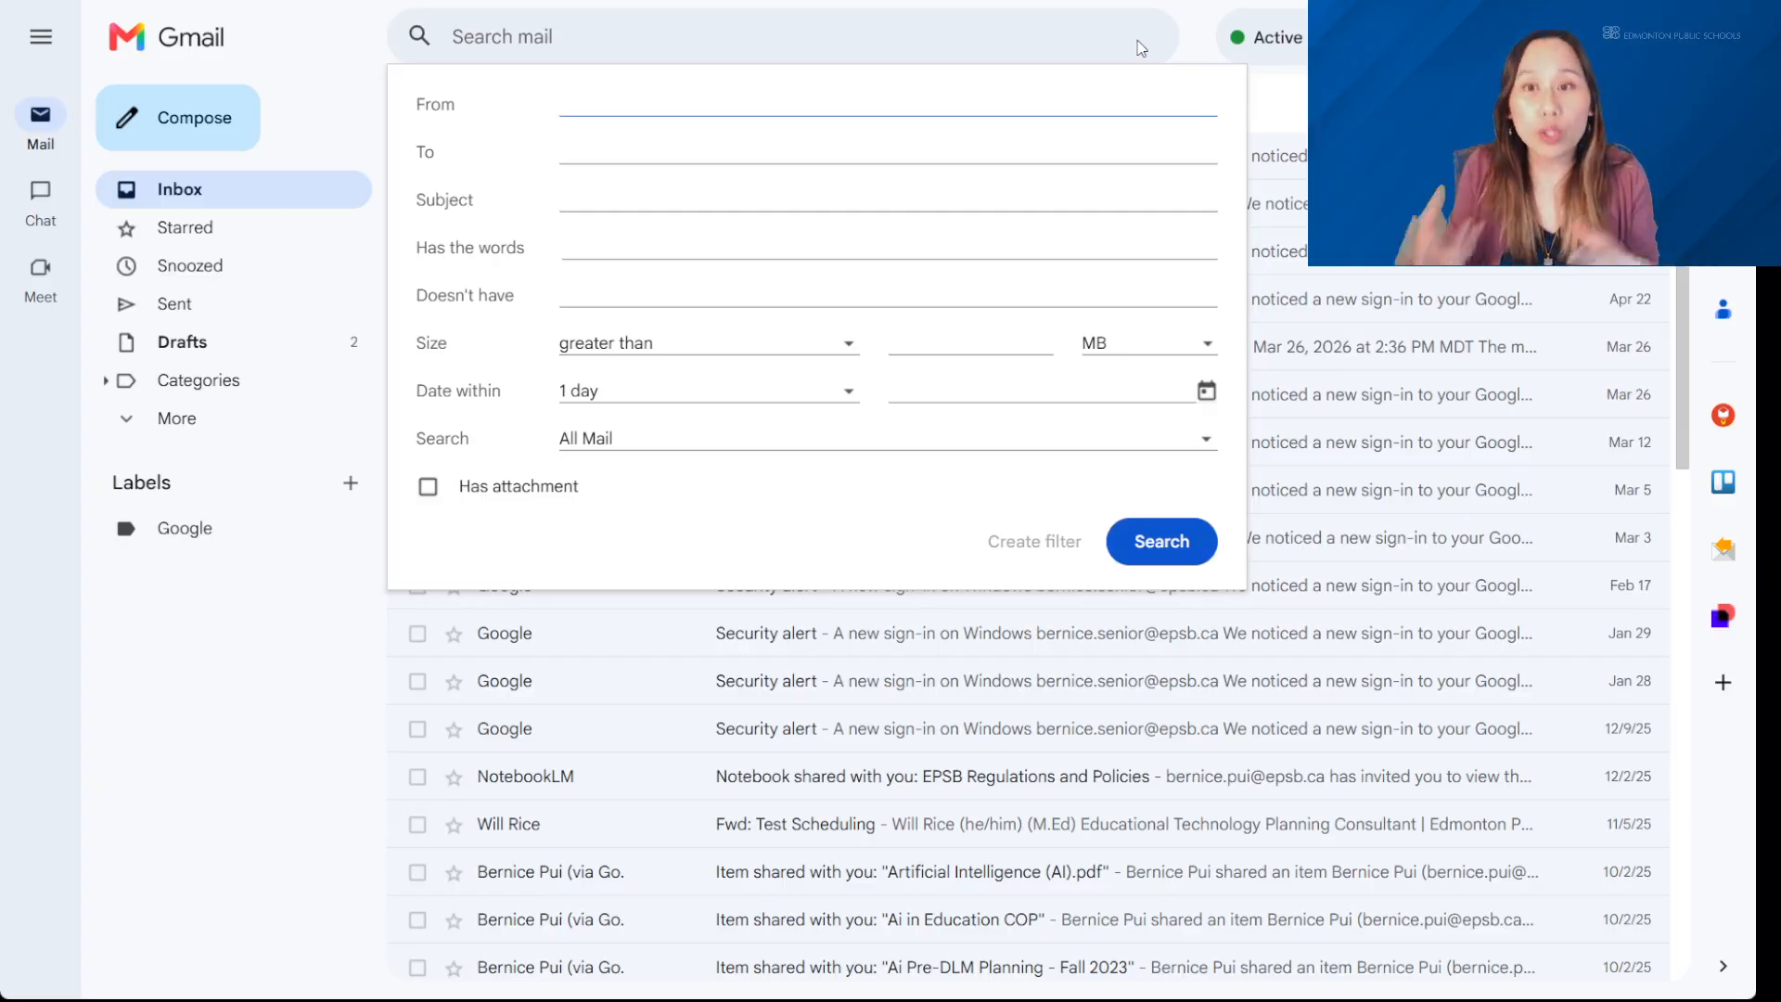
{"action": "left_click", "coordinate": [663, 151]}
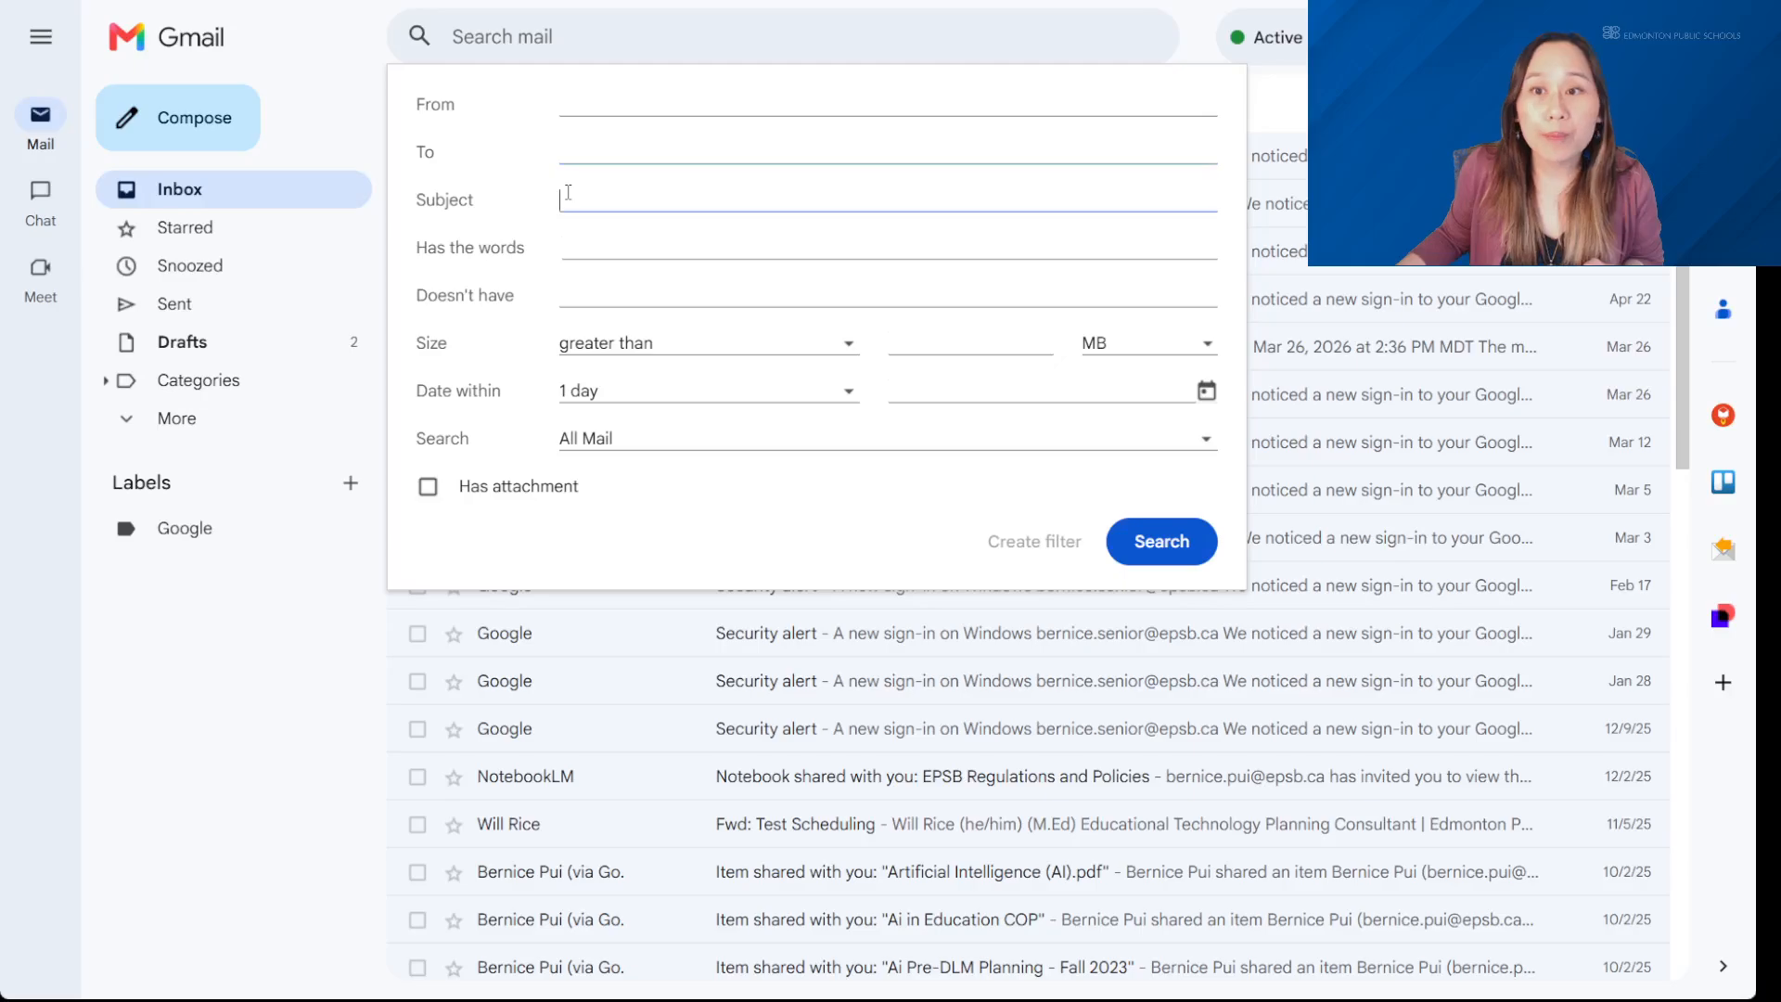
{"action": "left_click", "coordinate": [591, 243]}
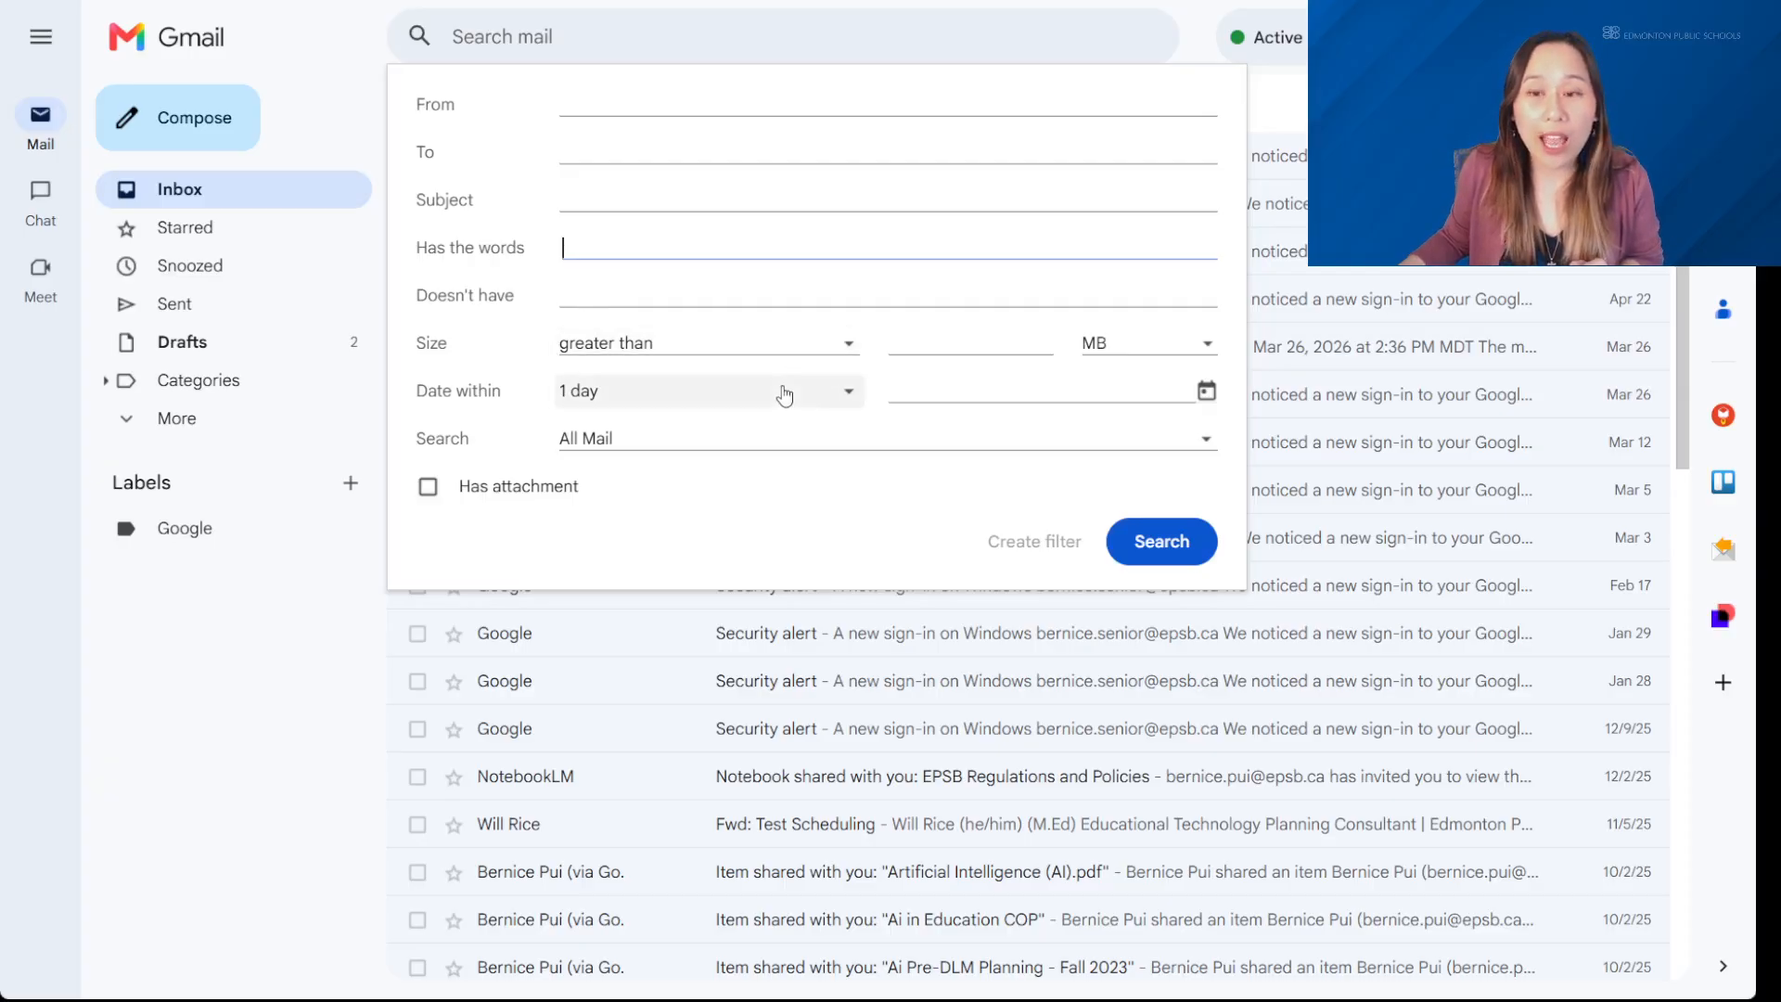
{"action": "left_click", "coordinate": [784, 396]}
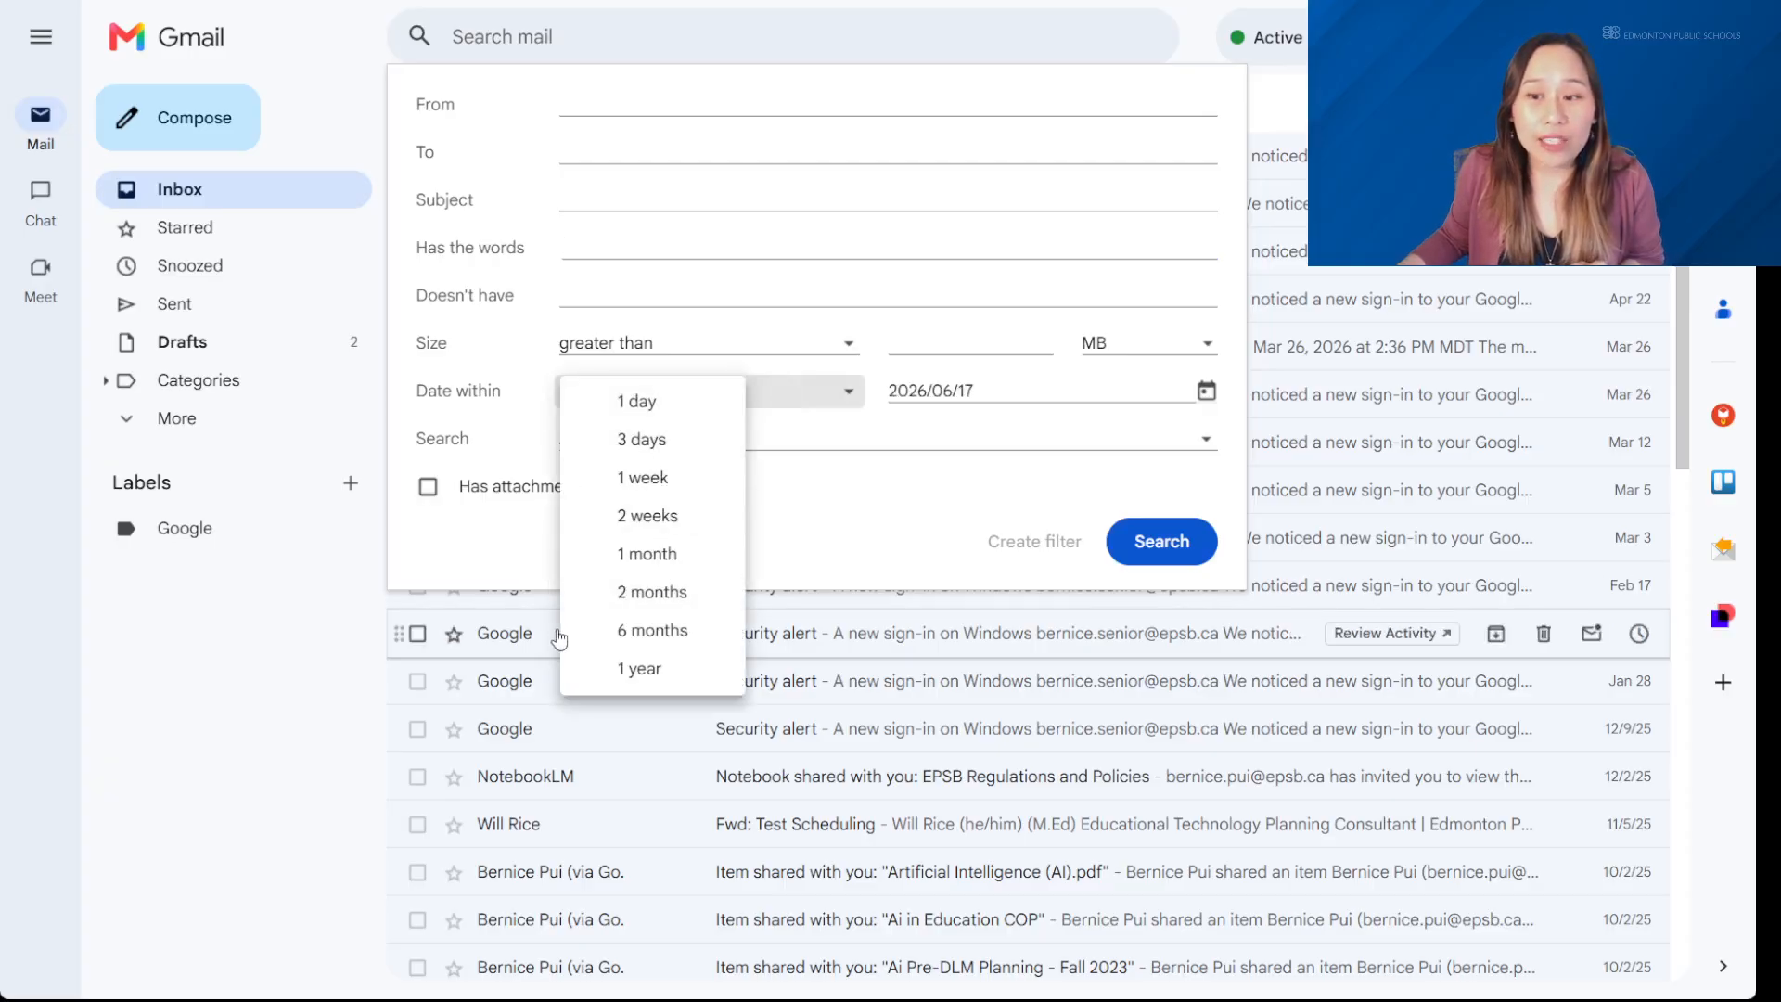
{"action": "left_click", "coordinate": [598, 669]}
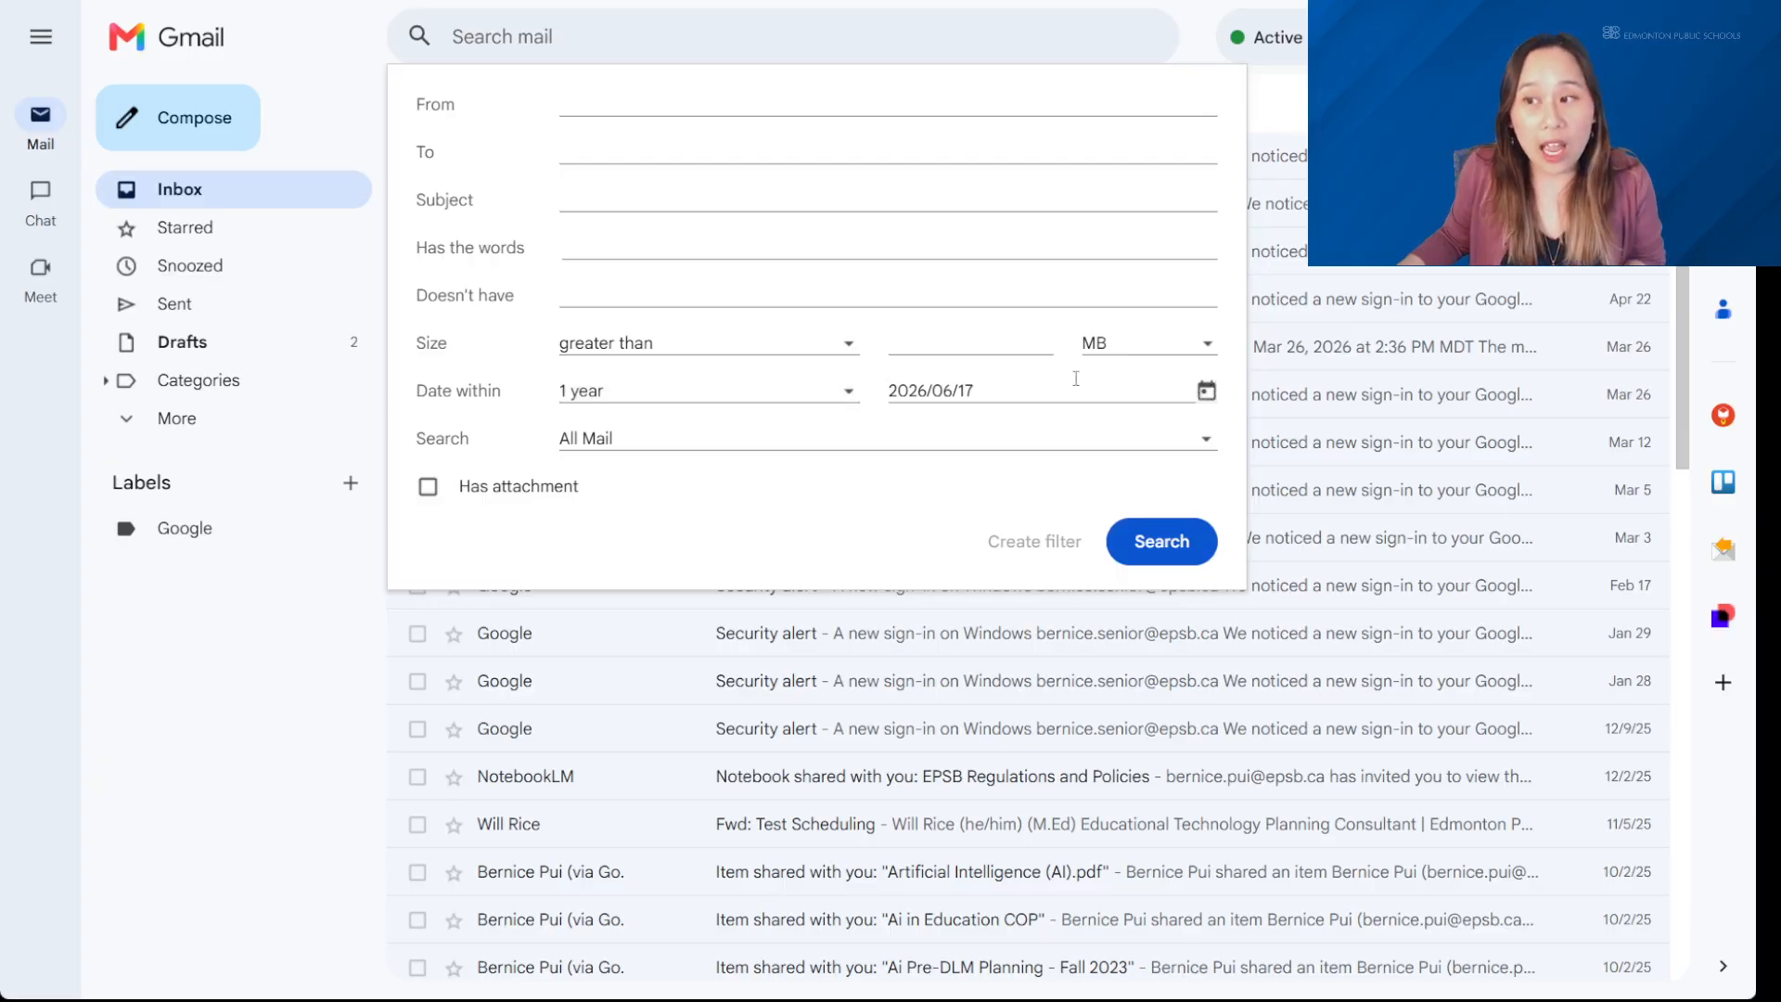
- Set the reference date of the search's date range to January 1, 2025 (2025/01/01)
{"action": "left_click", "coordinate": [1008, 397]}
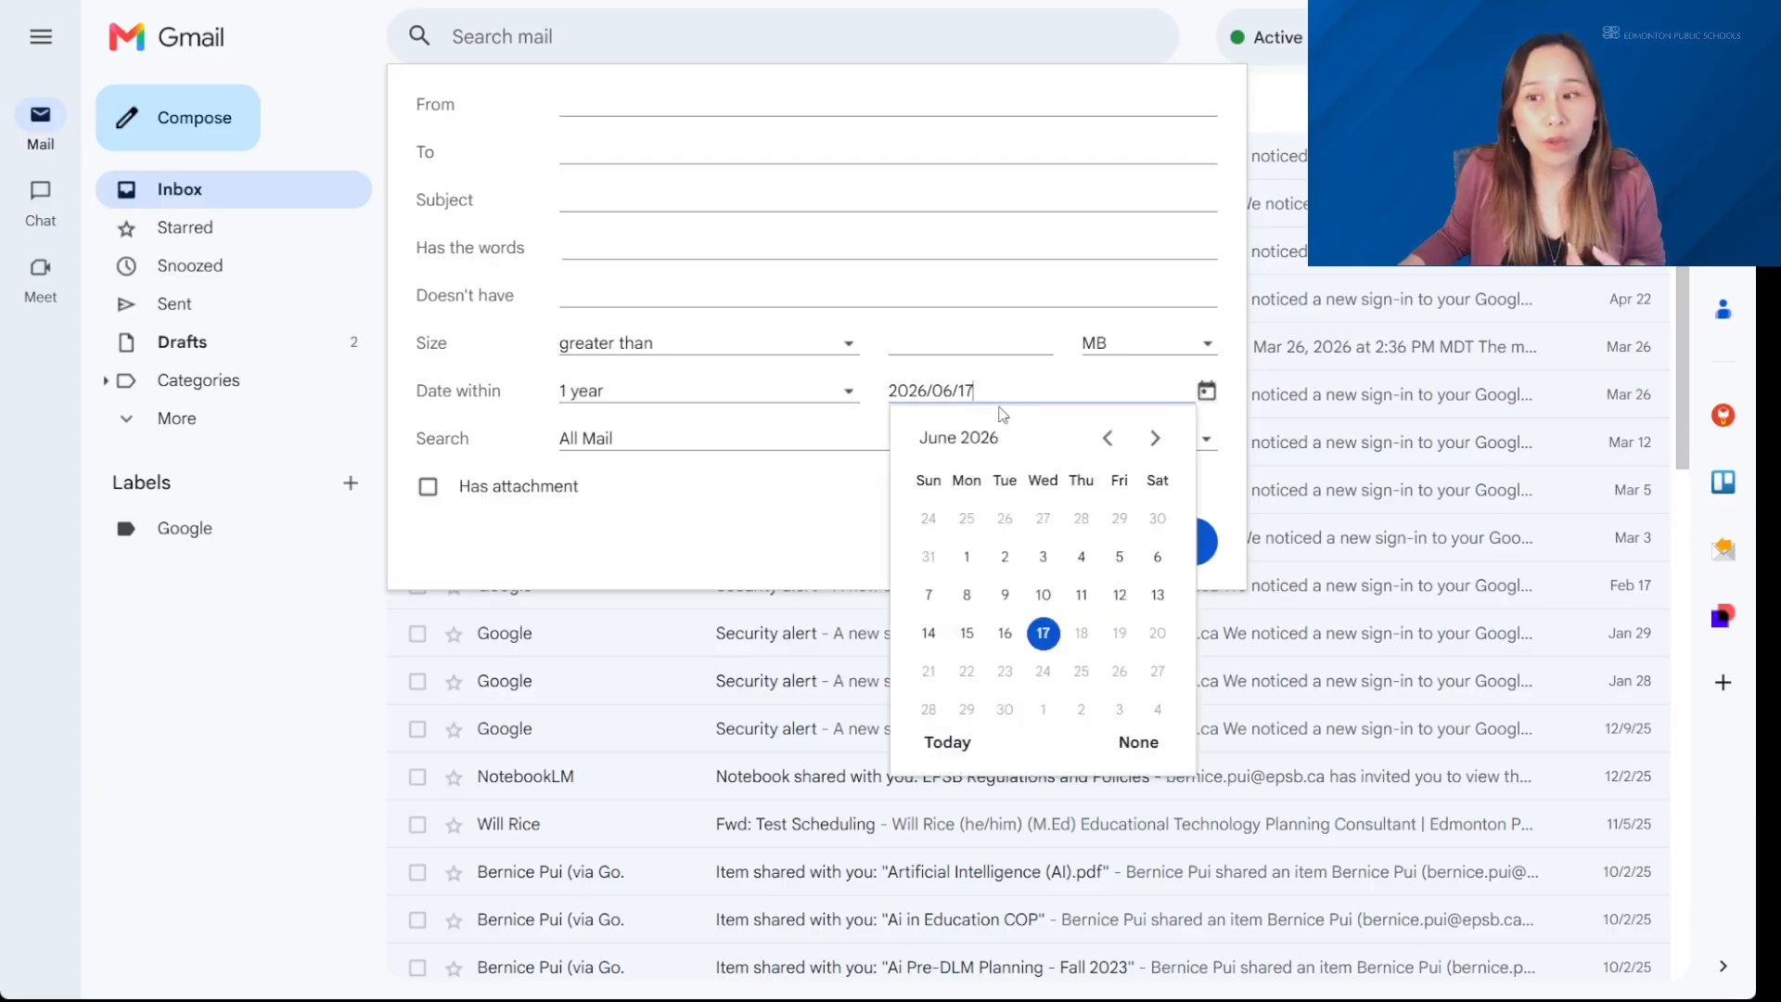
{"action": "left_click", "coordinate": [1114, 453]}
{"action": "left_click", "coordinate": [1114, 453]}
{"action": "left_click", "coordinate": [1115, 453]}
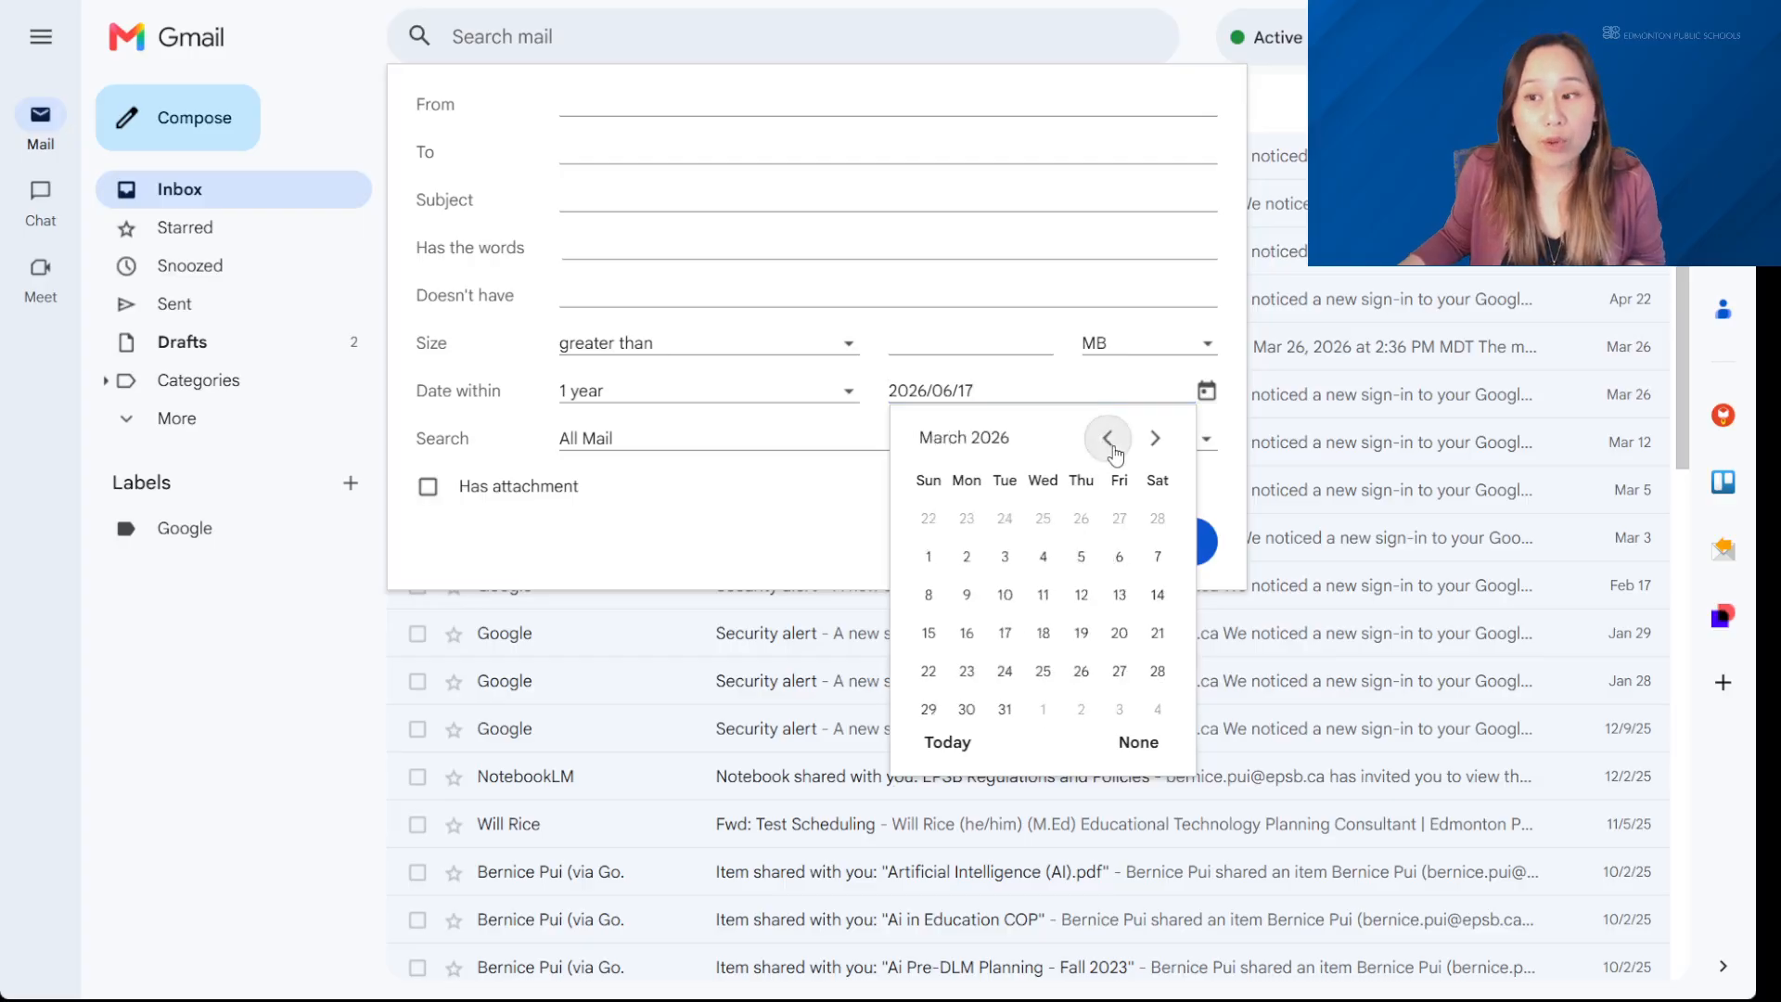
{"action": "left_click", "coordinate": [1114, 453]}
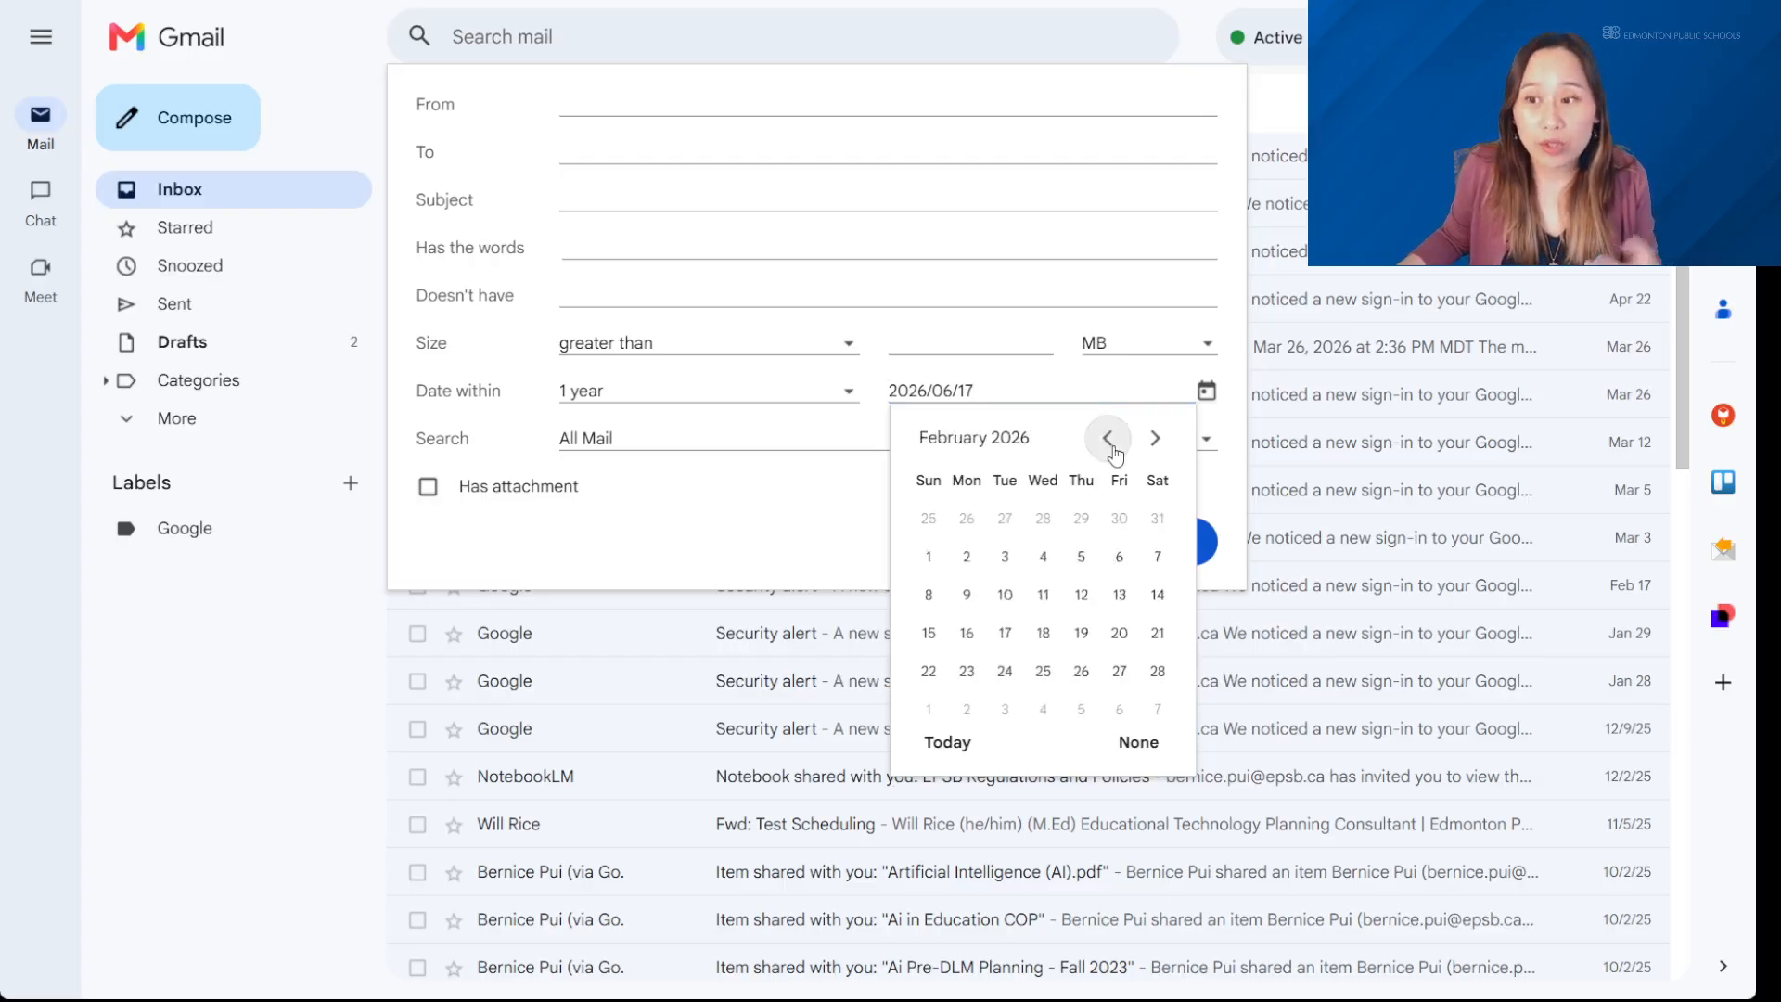
{"action": "left_click", "coordinate": [1109, 438]}
{"action": "left_click", "coordinate": [1109, 438]}
{"action": "left_click", "coordinate": [1109, 437]}
{"action": "left_click", "coordinate": [1109, 438]}
{"action": "left_click", "coordinate": [1108, 438]}
{"action": "left_click", "coordinate": [1109, 438]}
{"action": "left_click", "coordinate": [1108, 438]}
{"action": "left_click", "coordinate": [1108, 438]}
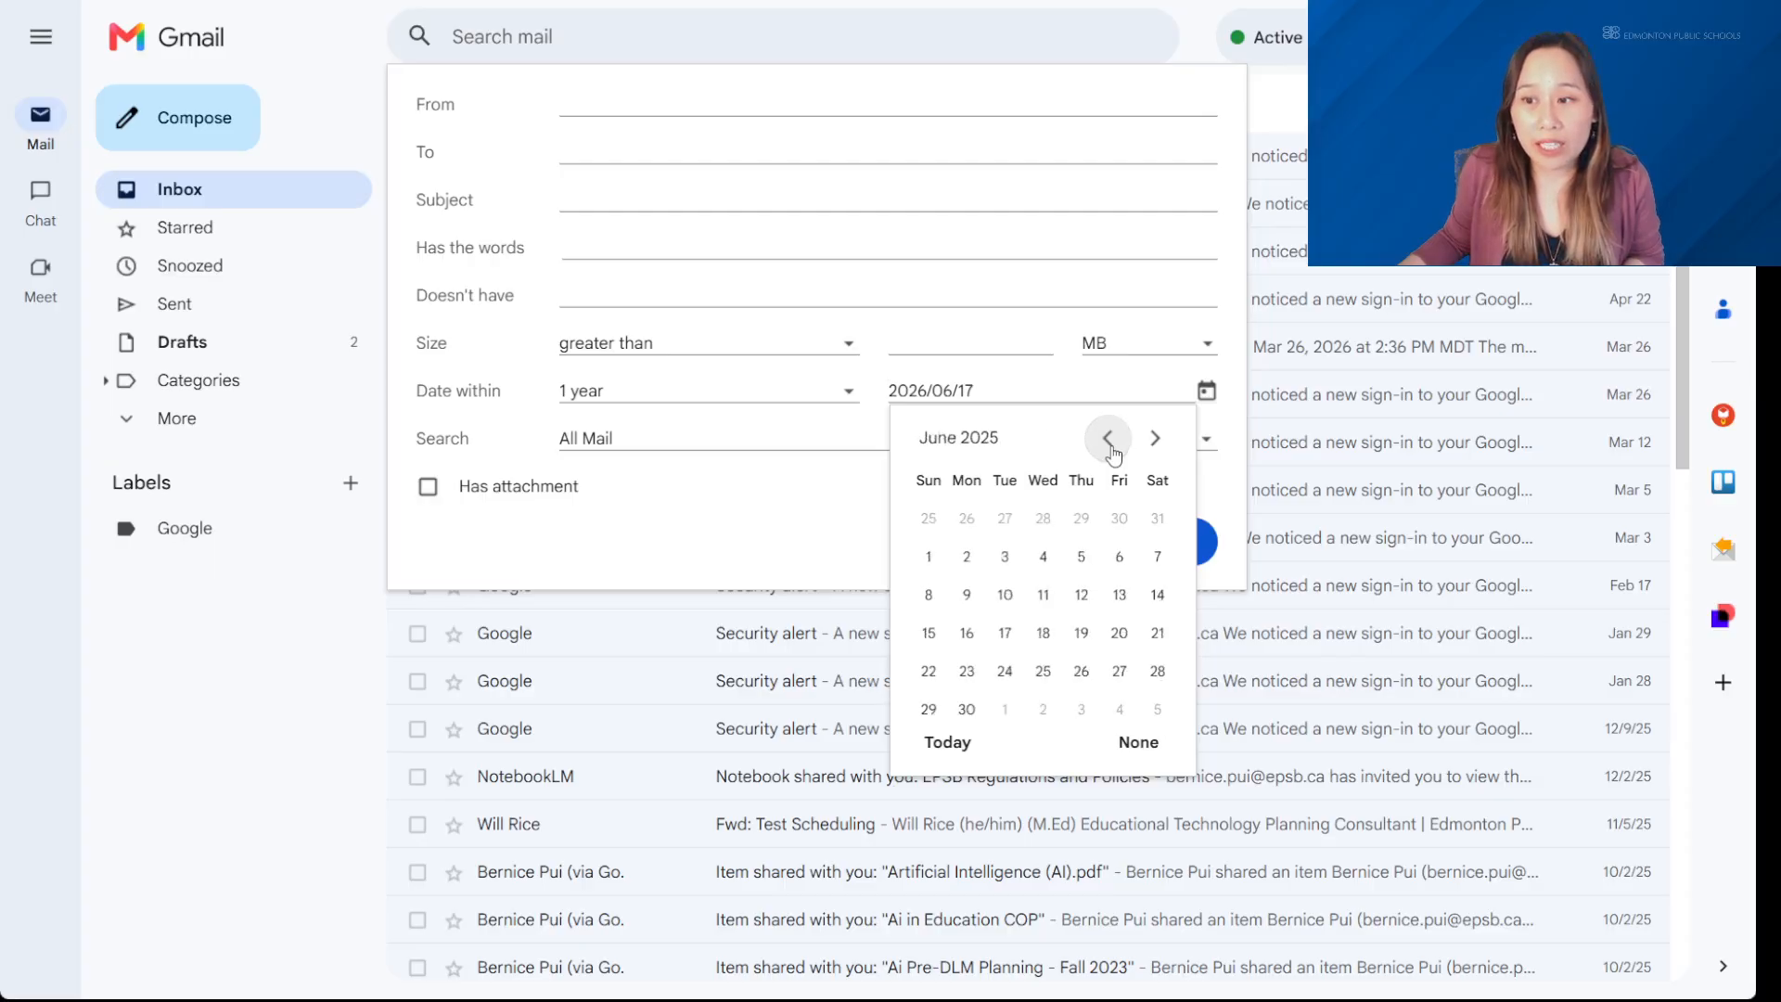
{"action": "left_click", "coordinate": [1113, 449]}
{"action": "left_click", "coordinate": [1112, 449]}
{"action": "left_click", "coordinate": [1113, 449]}
{"action": "left_click", "coordinate": [1113, 449]}
{"action": "left_click", "coordinate": [1113, 449]}
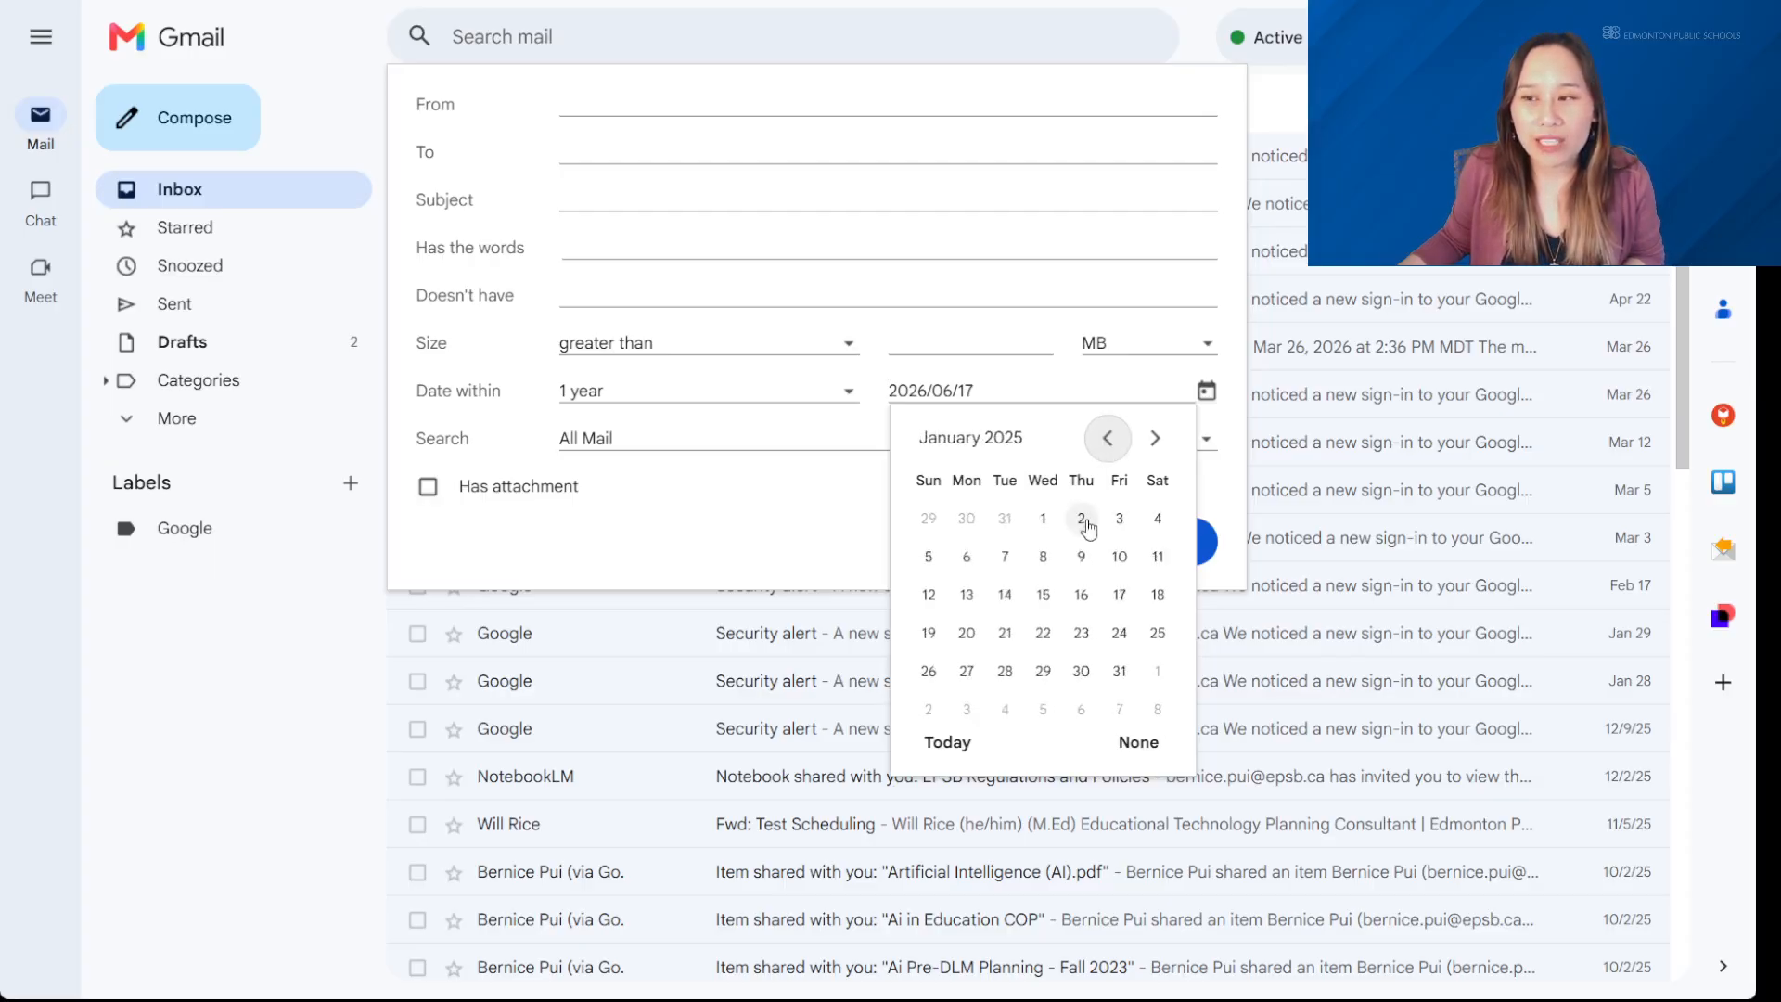
{"action": "left_click", "coordinate": [1042, 518]}
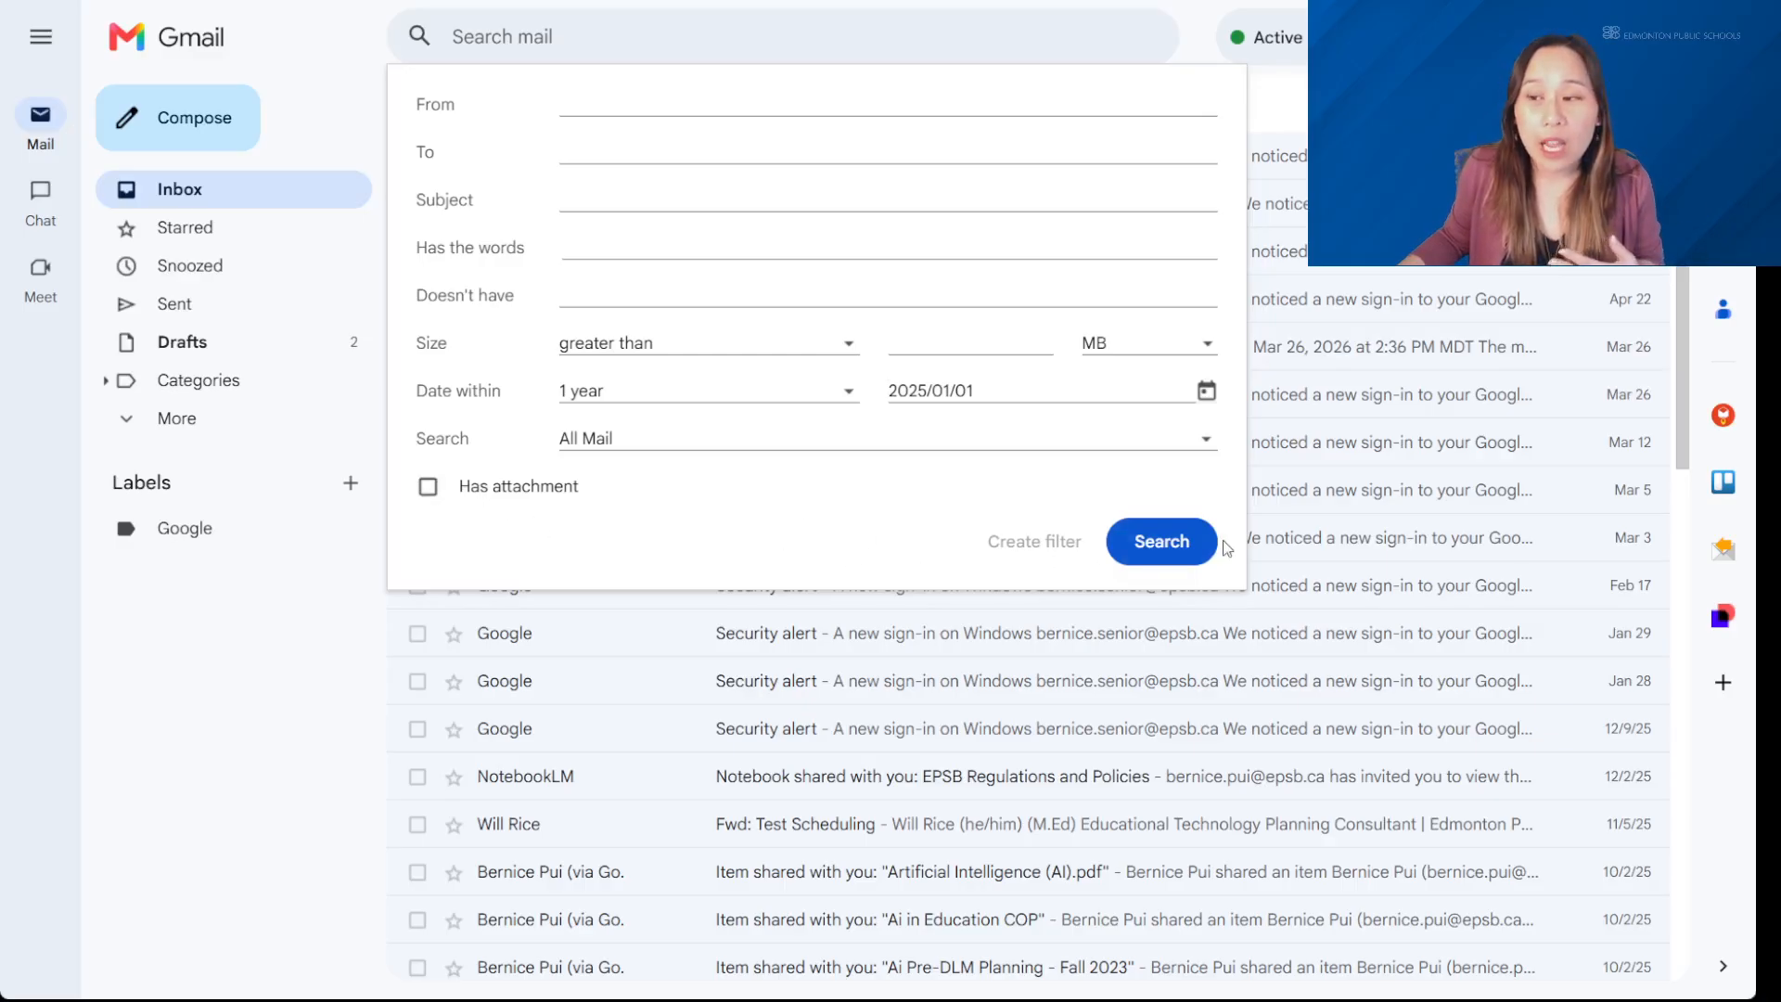
- Run the date-based search, check the matching messages and delete all of them at once
{"action": "left_click", "coordinate": [1155, 543]}
{"action": "scroll", "coordinate": [754, 391], "scroll_direction": "down", "scroll_amount": 10}
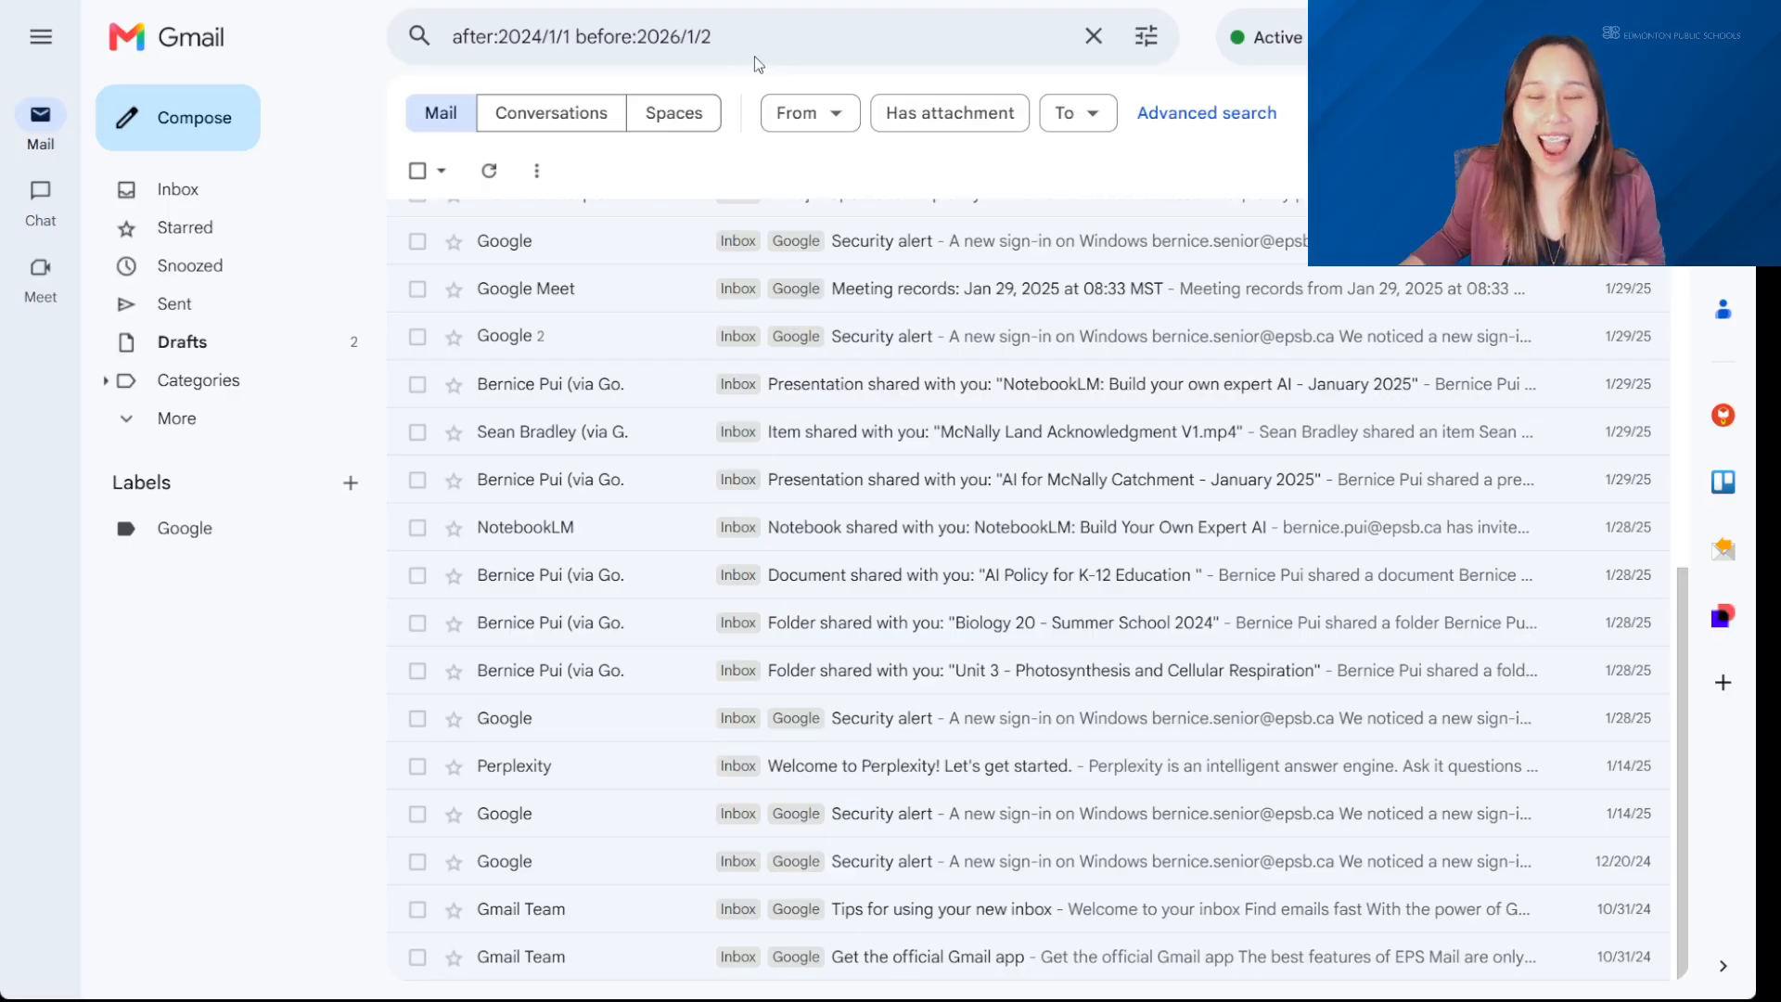
{"action": "scroll", "coordinate": [652, 418], "scroll_direction": "up", "scroll_amount": 4}
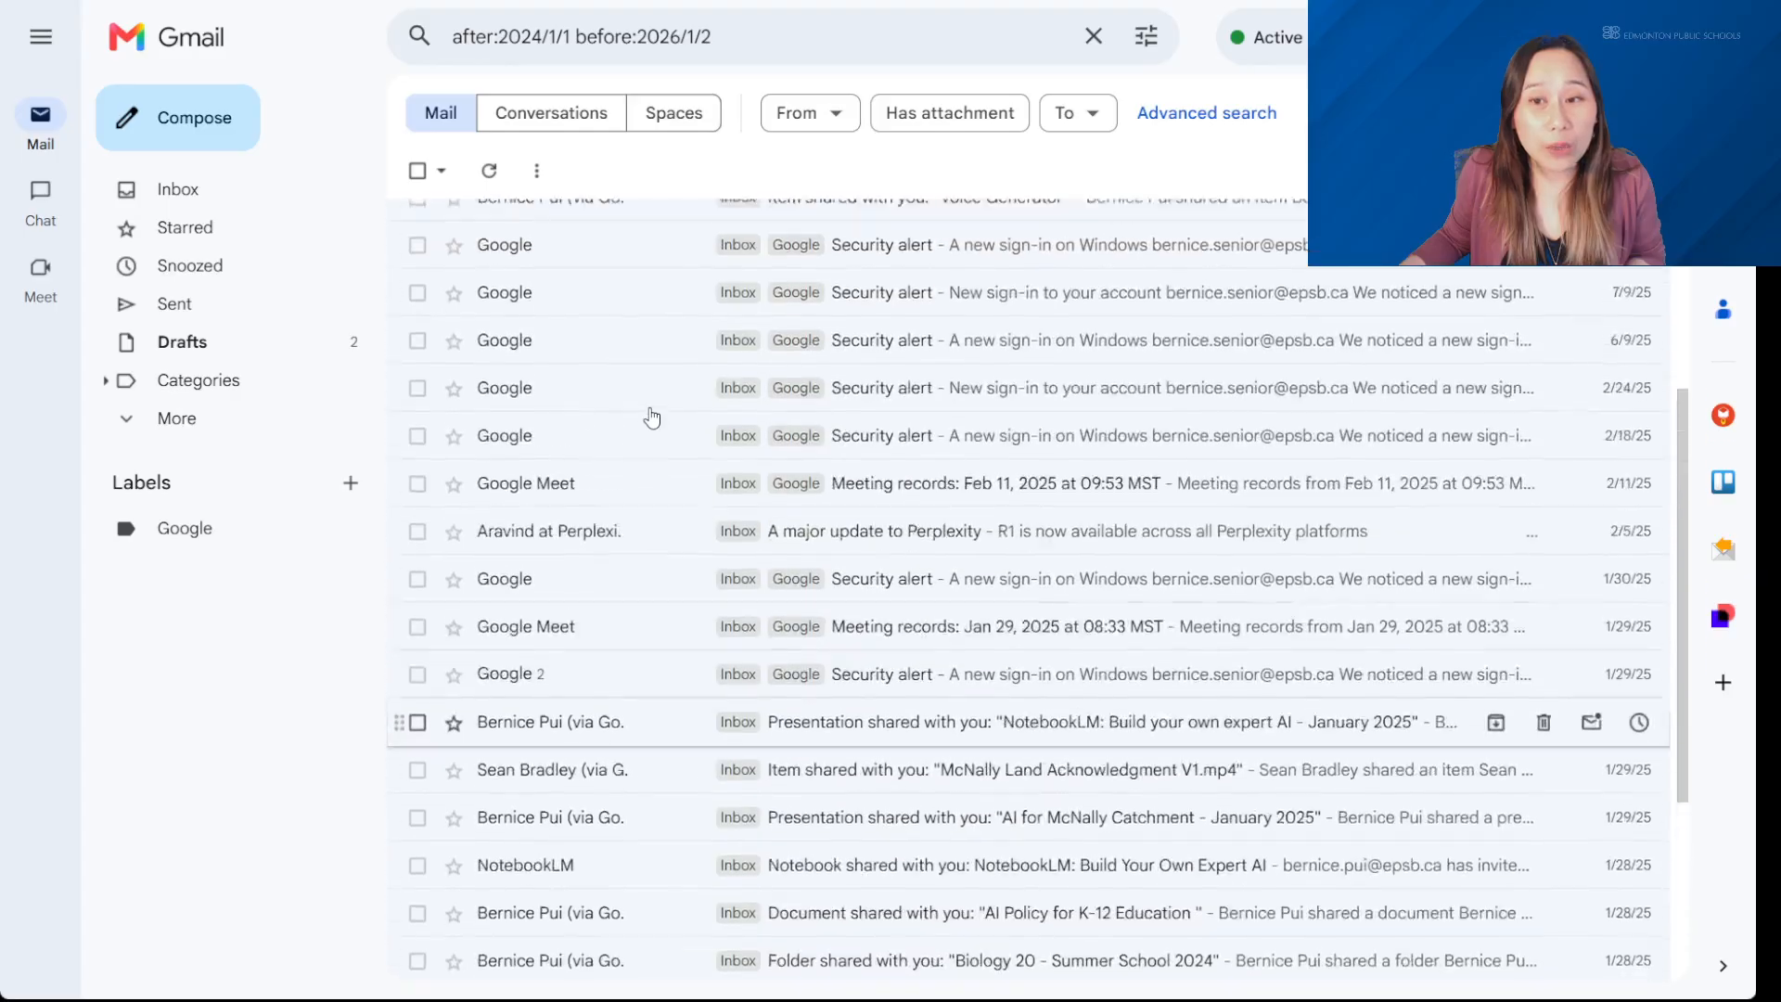
{"action": "scroll", "coordinate": [652, 418], "scroll_direction": "up", "scroll_amount": 4}
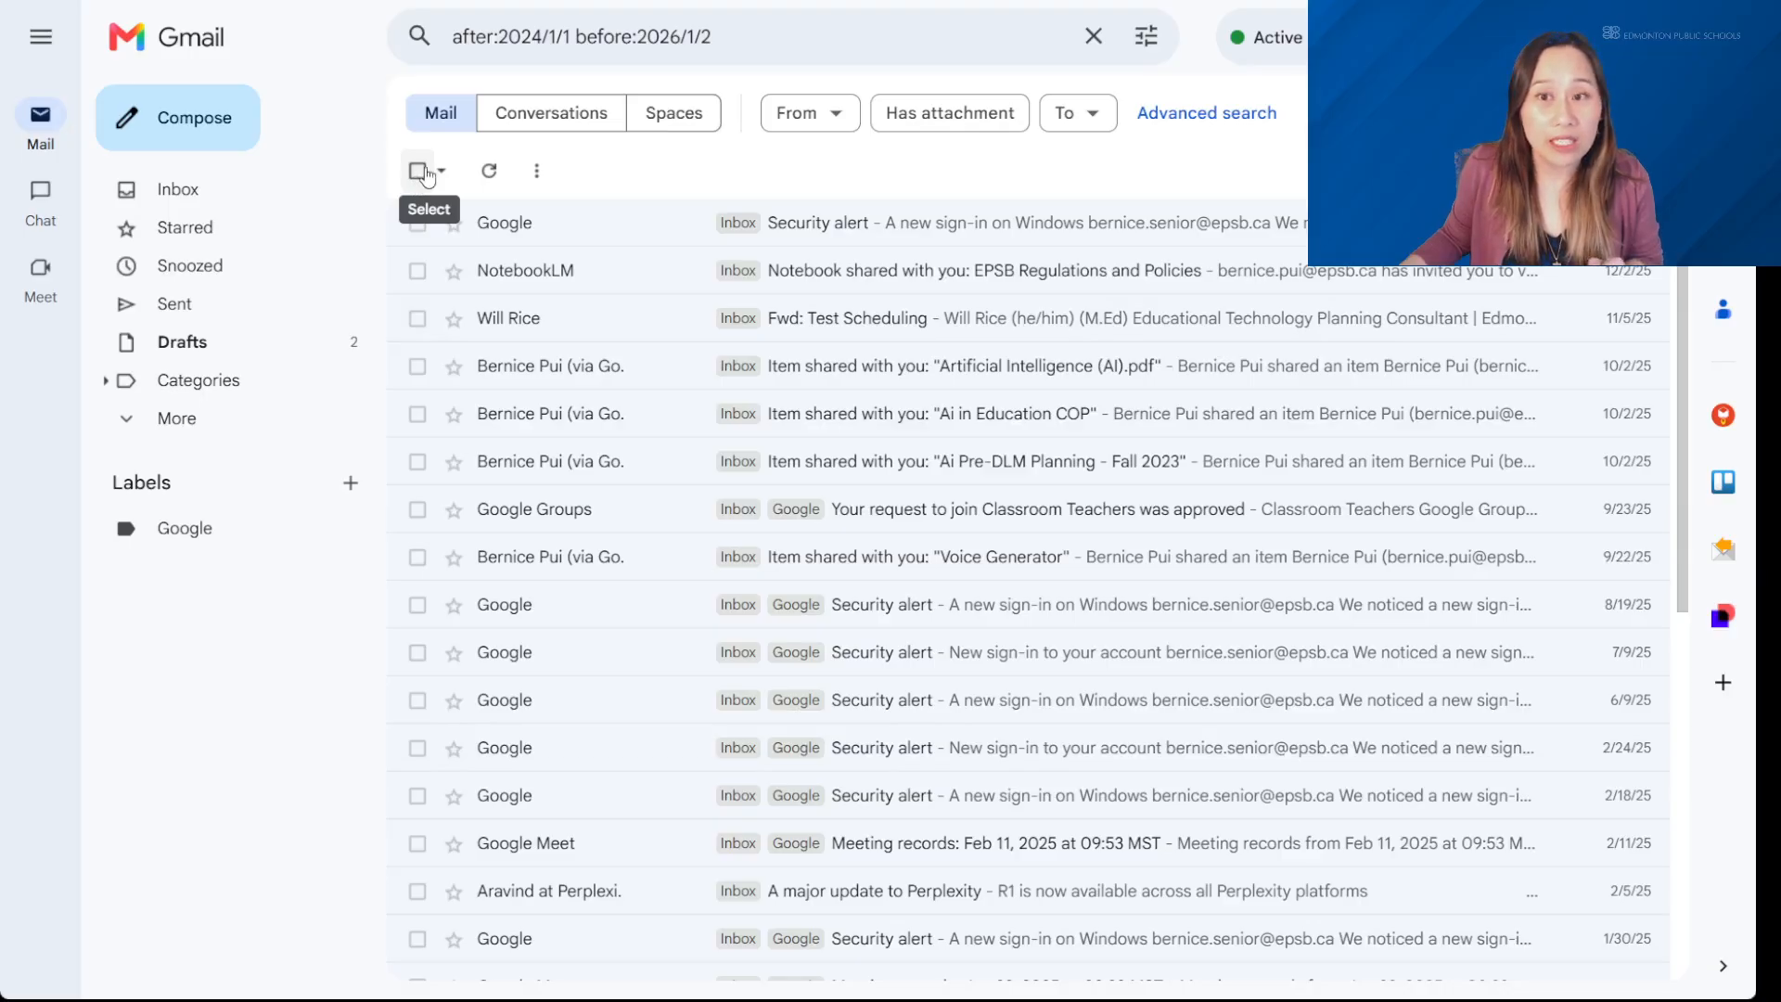
{"action": "left_click", "coordinate": [418, 171]}
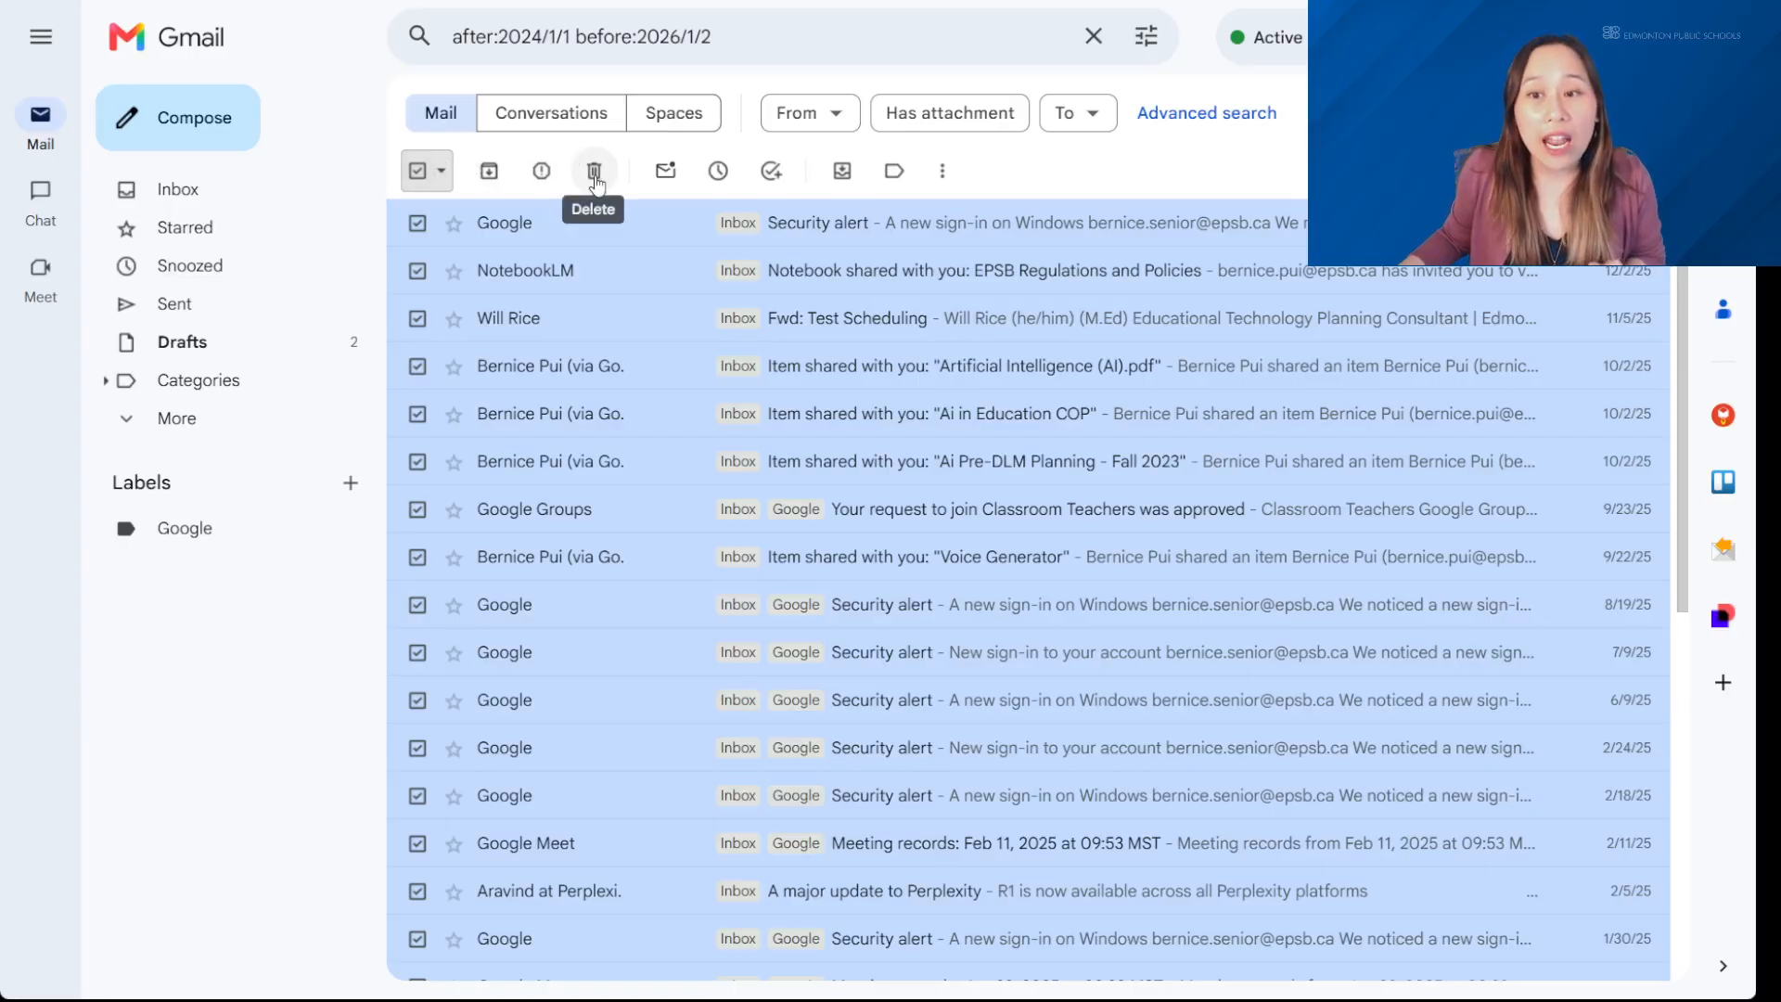
{"action": "left_click", "coordinate": [594, 175]}
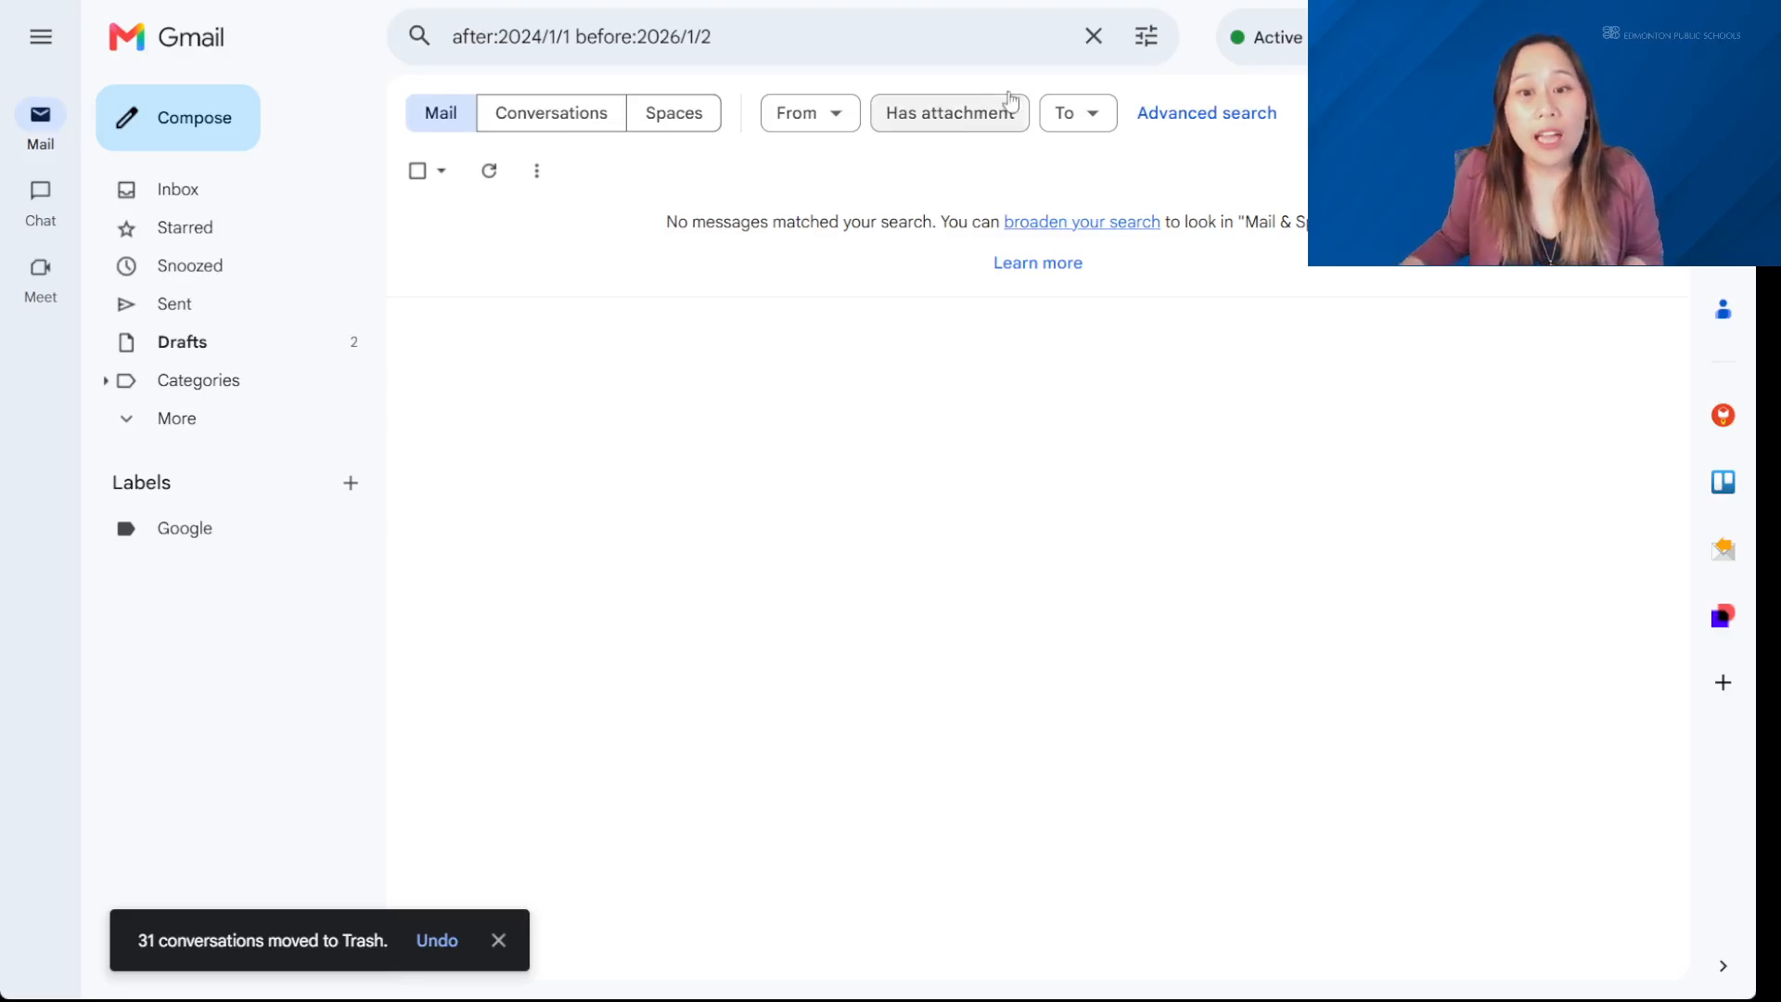
- Restore all the deleted messages from Trash to the inbox and return to the inbox
{"action": "left_click", "coordinate": [246, 188]}
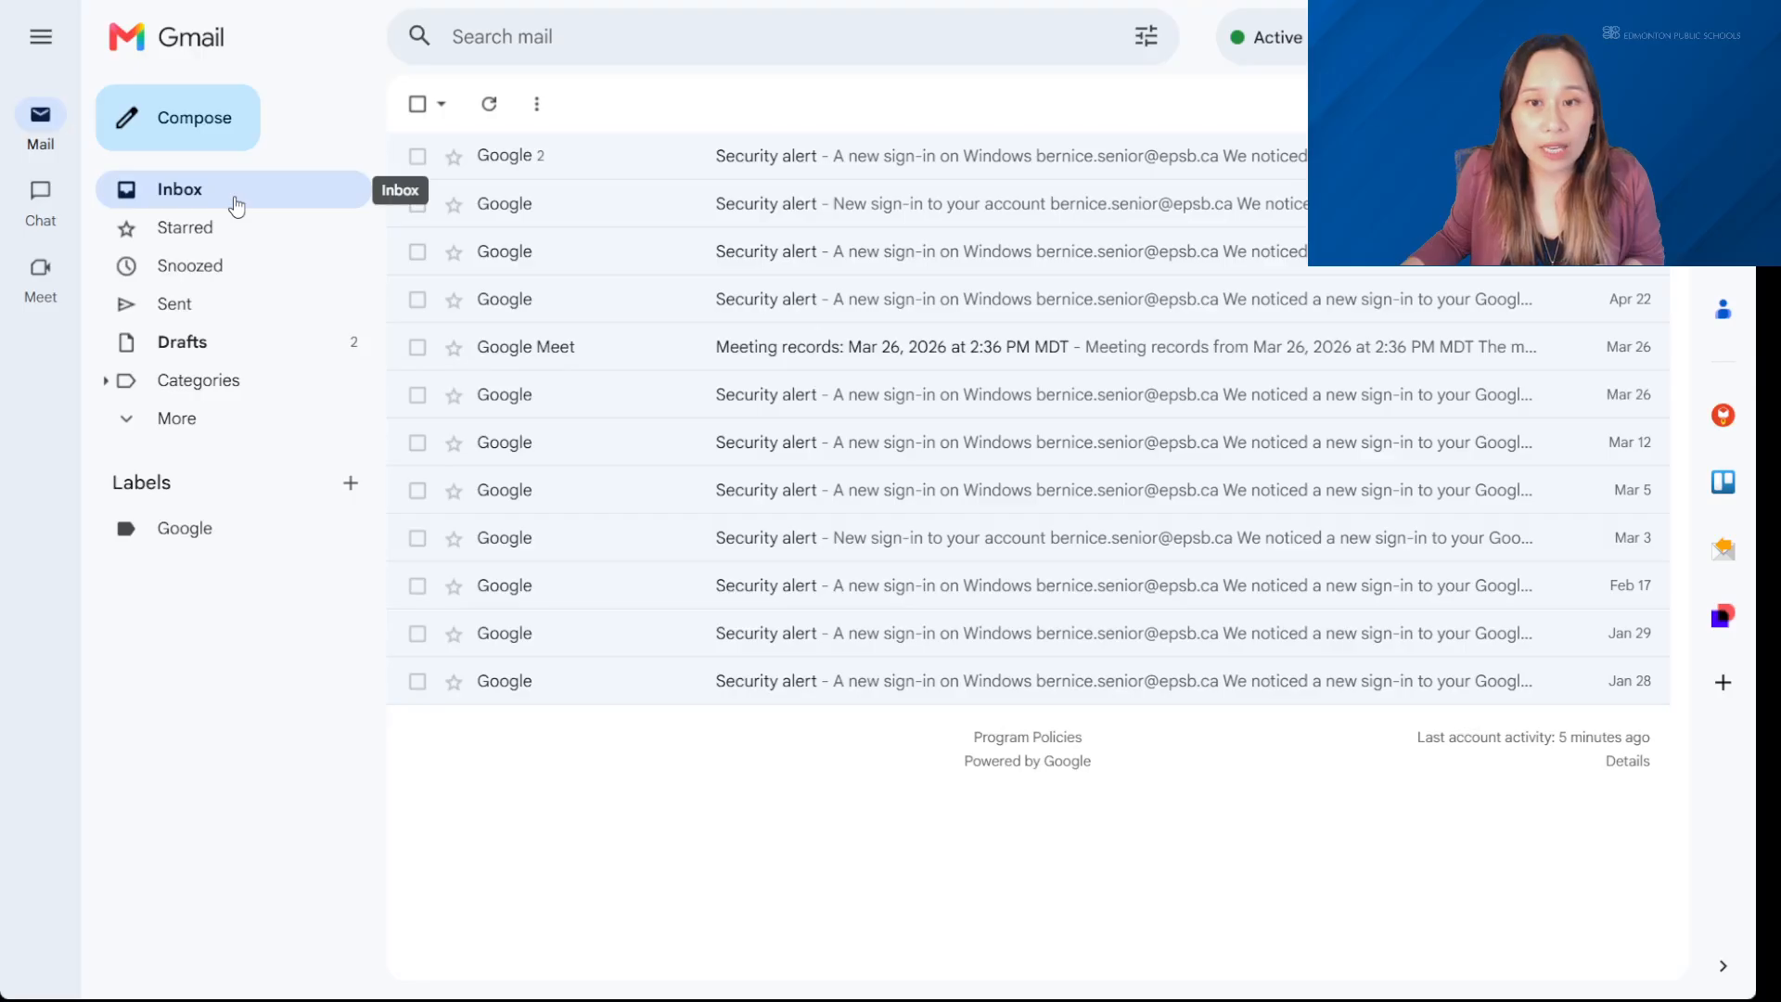
{"action": "left_click", "coordinate": [204, 420]}
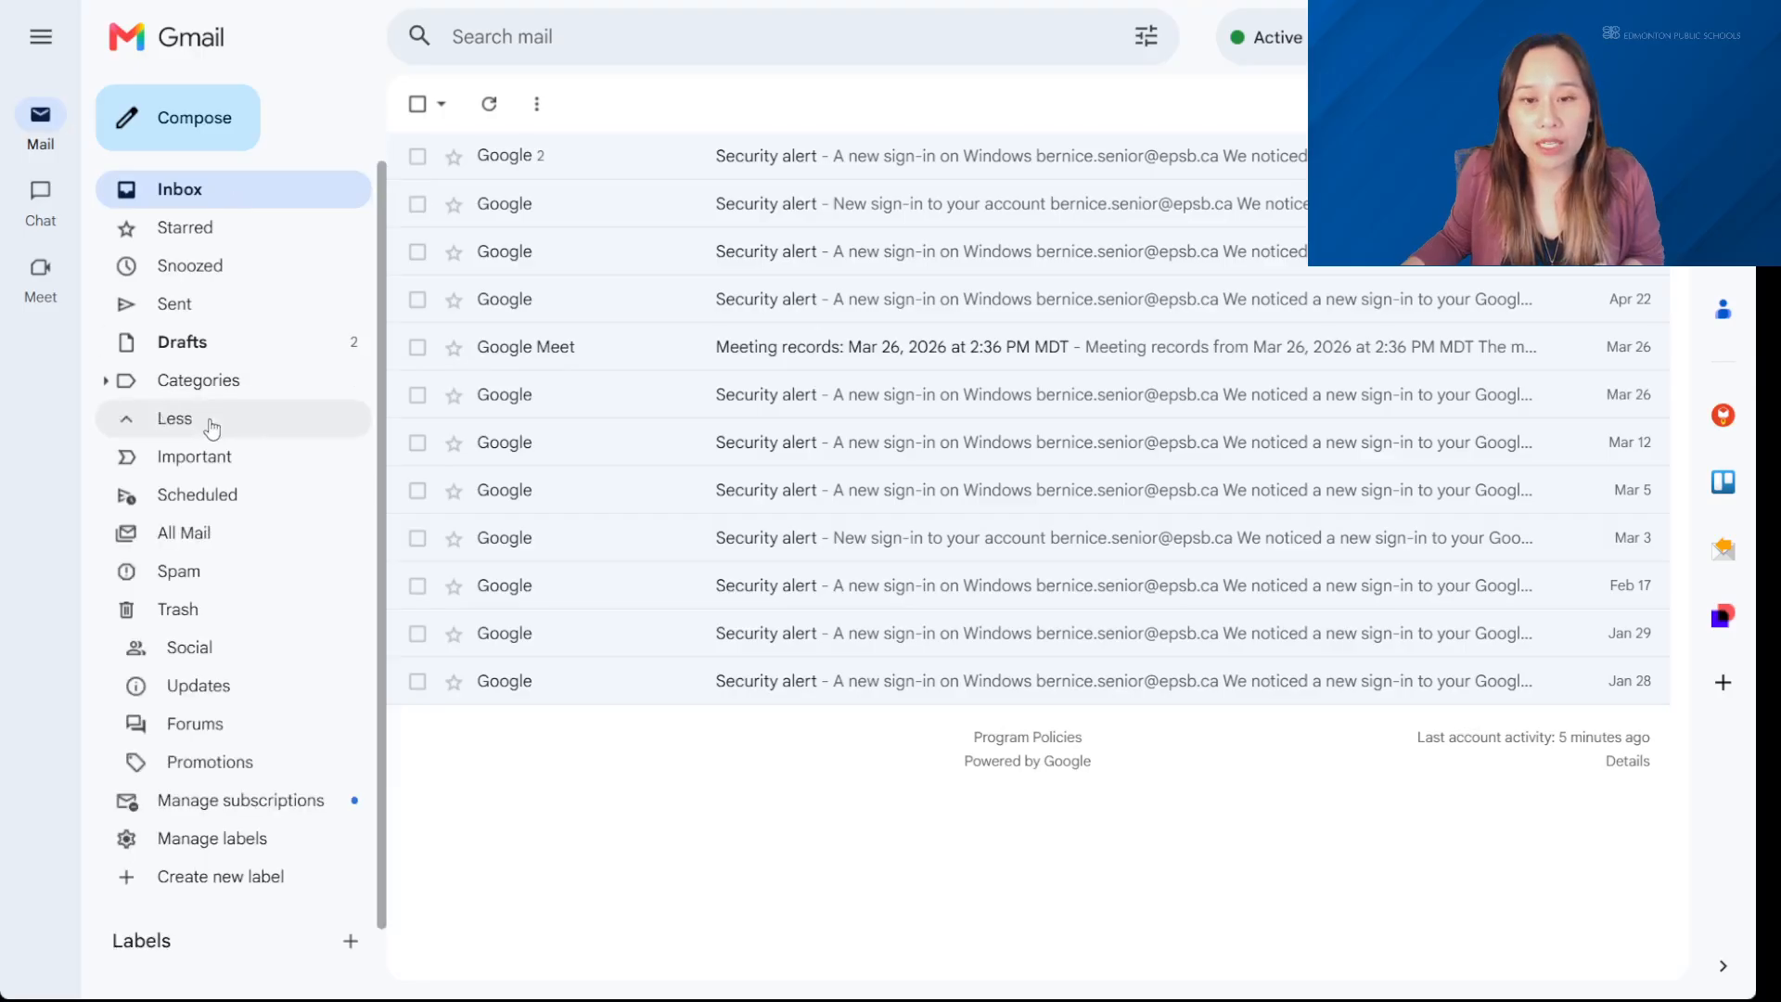
{"action": "left_click", "coordinate": [205, 613]}
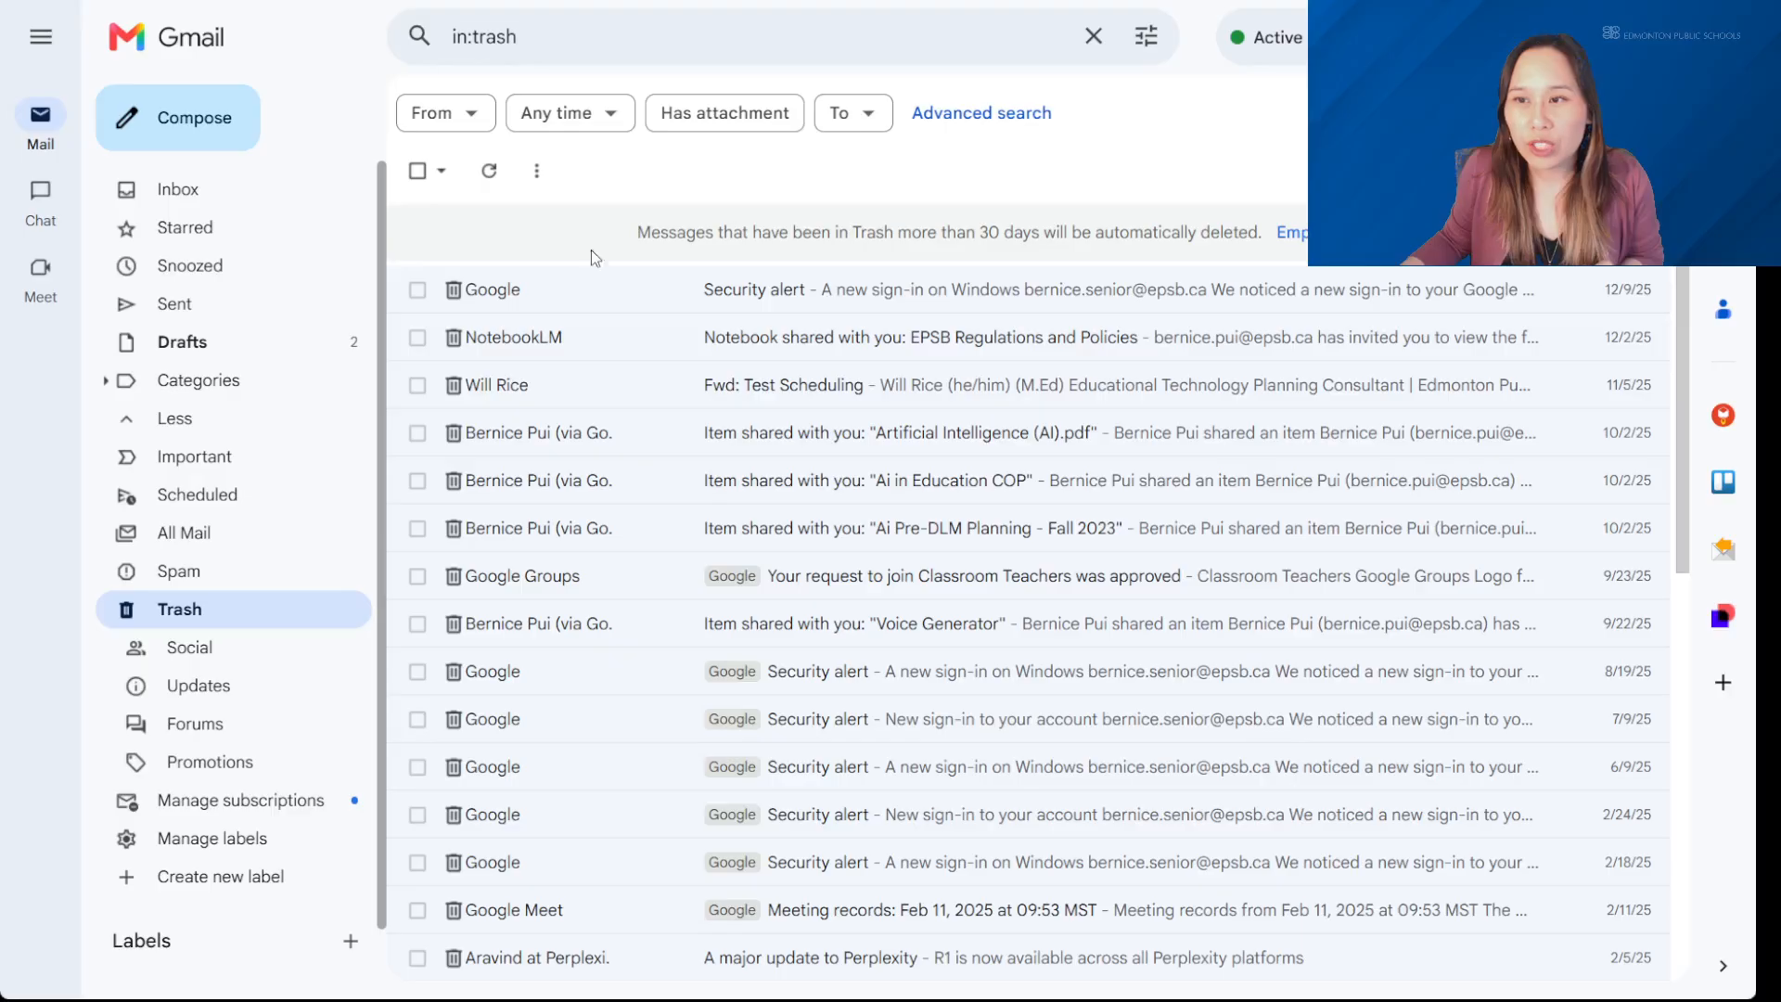
{"action": "left_click", "coordinate": [418, 170]}
{"action": "left_click", "coordinate": [995, 171]}
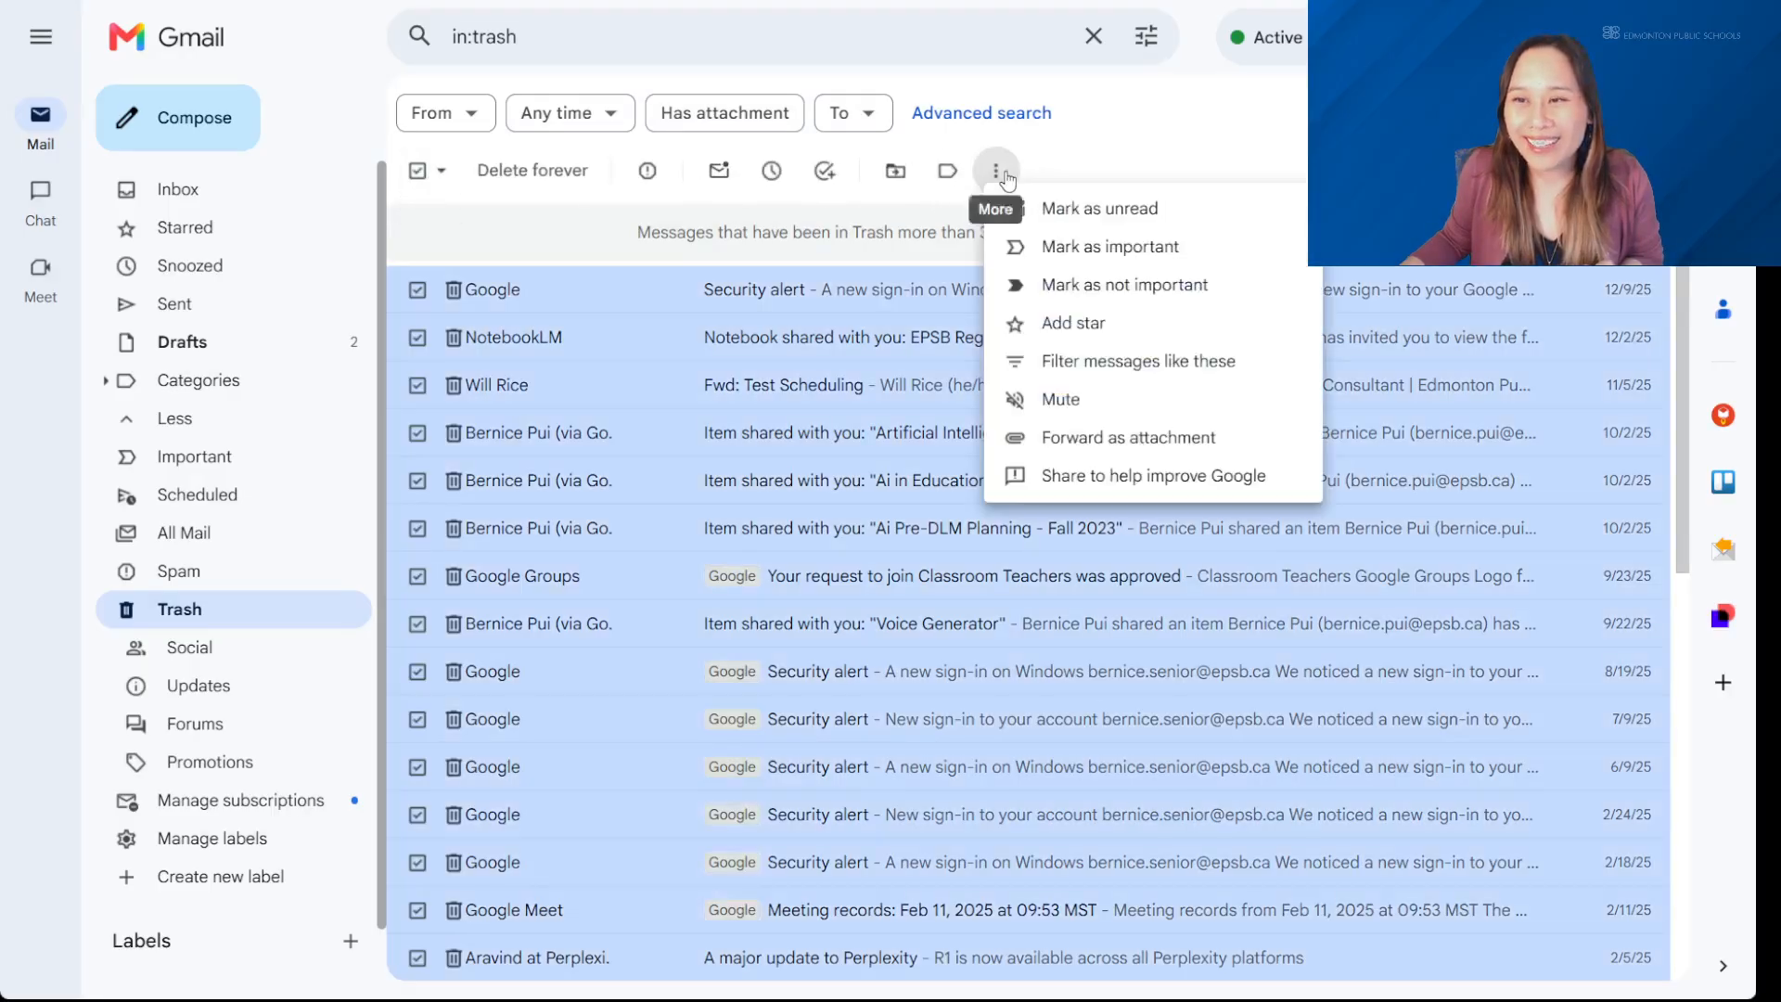
{"action": "left_click", "coordinate": [1002, 172]}
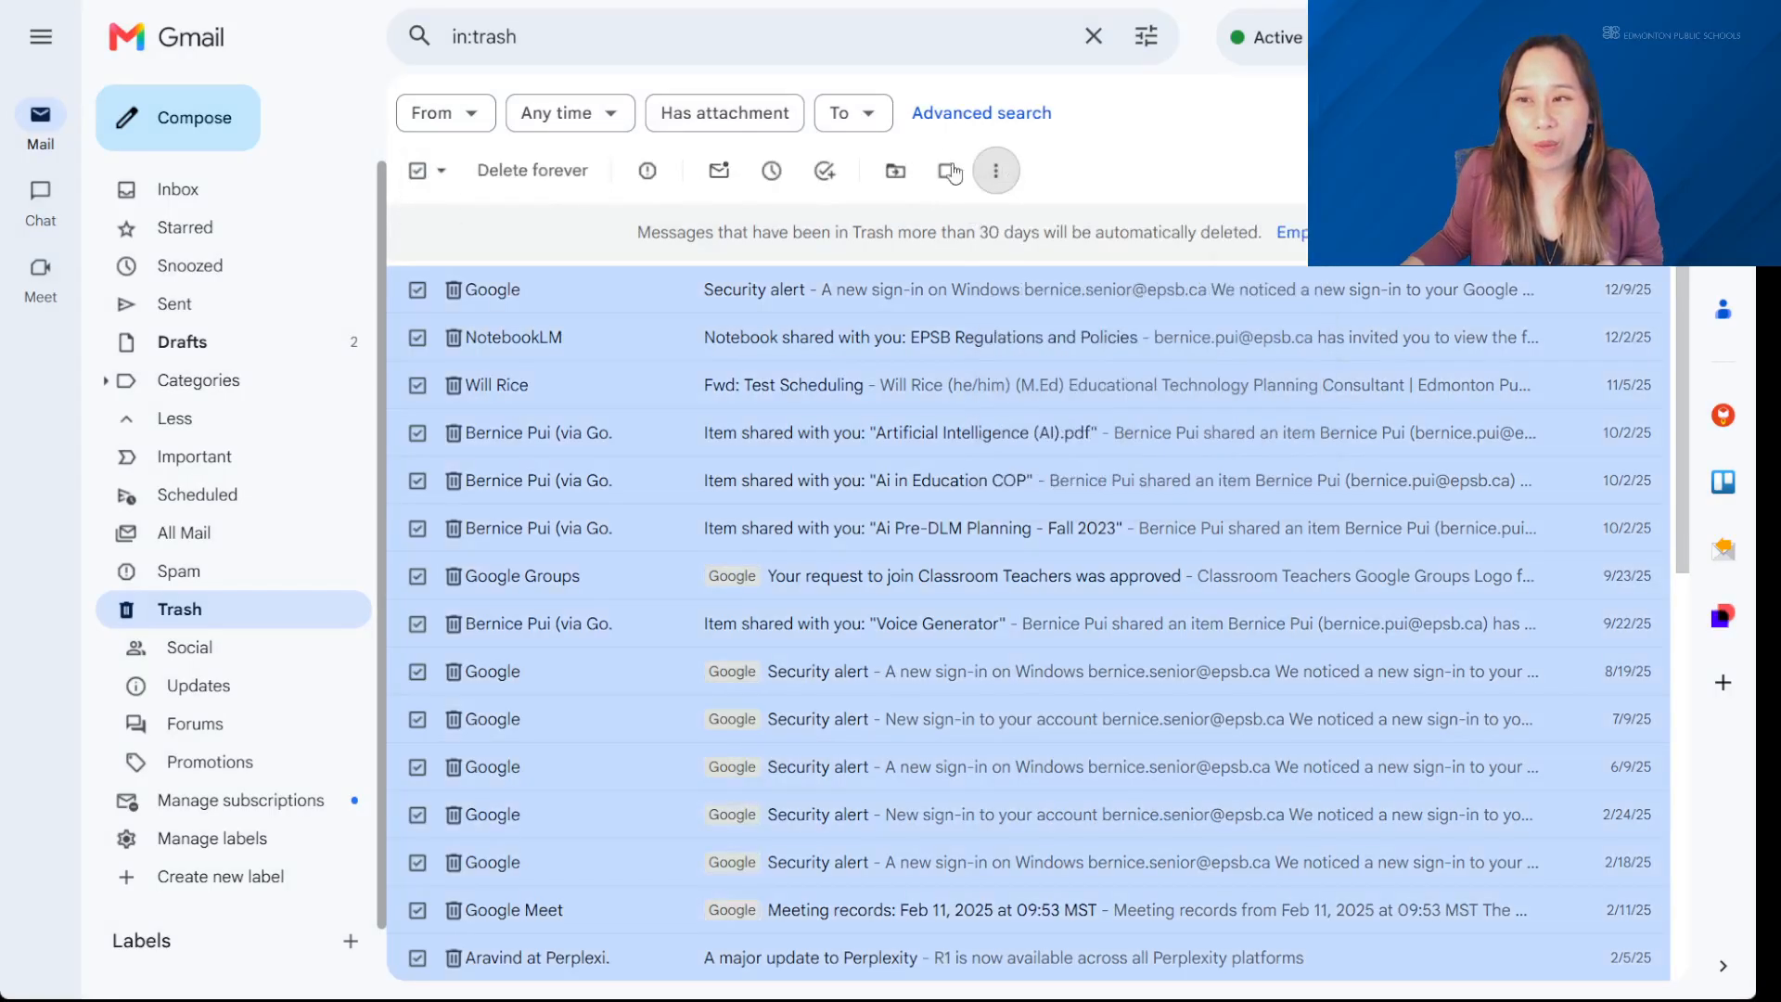
{"action": "left_click", "coordinate": [995, 169]}
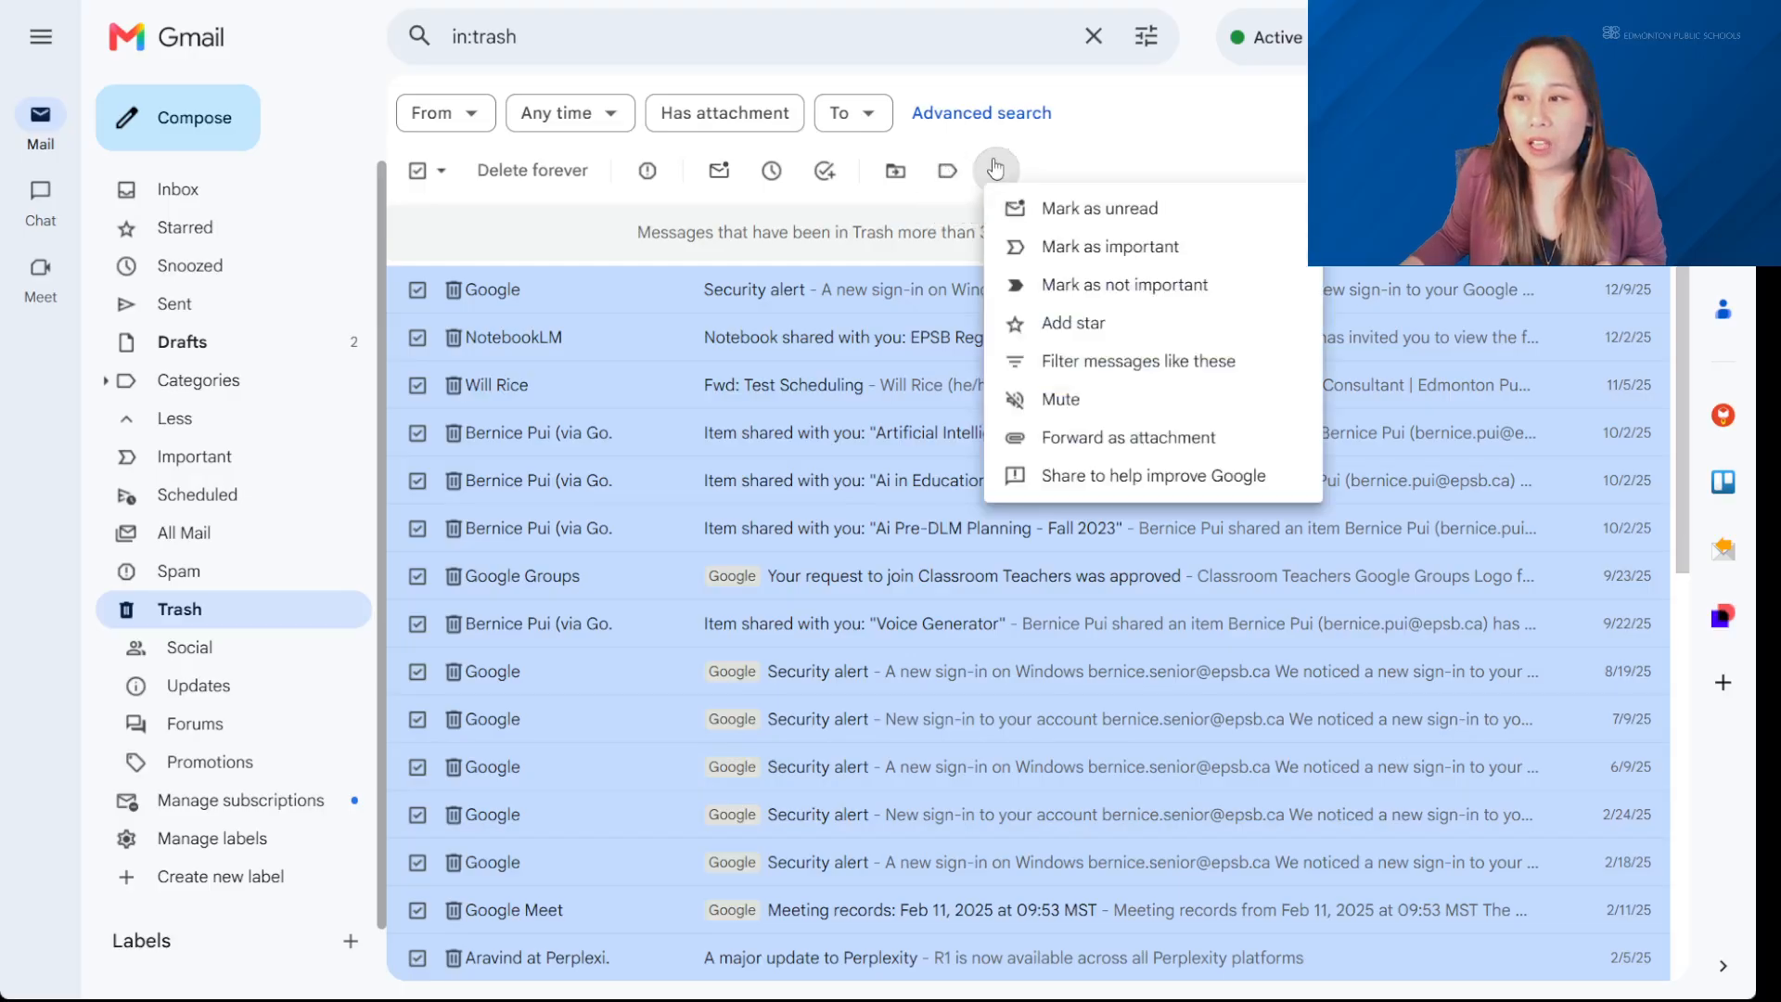
{"action": "left_click", "coordinate": [896, 170]}
{"action": "left_click", "coordinate": [960, 506]}
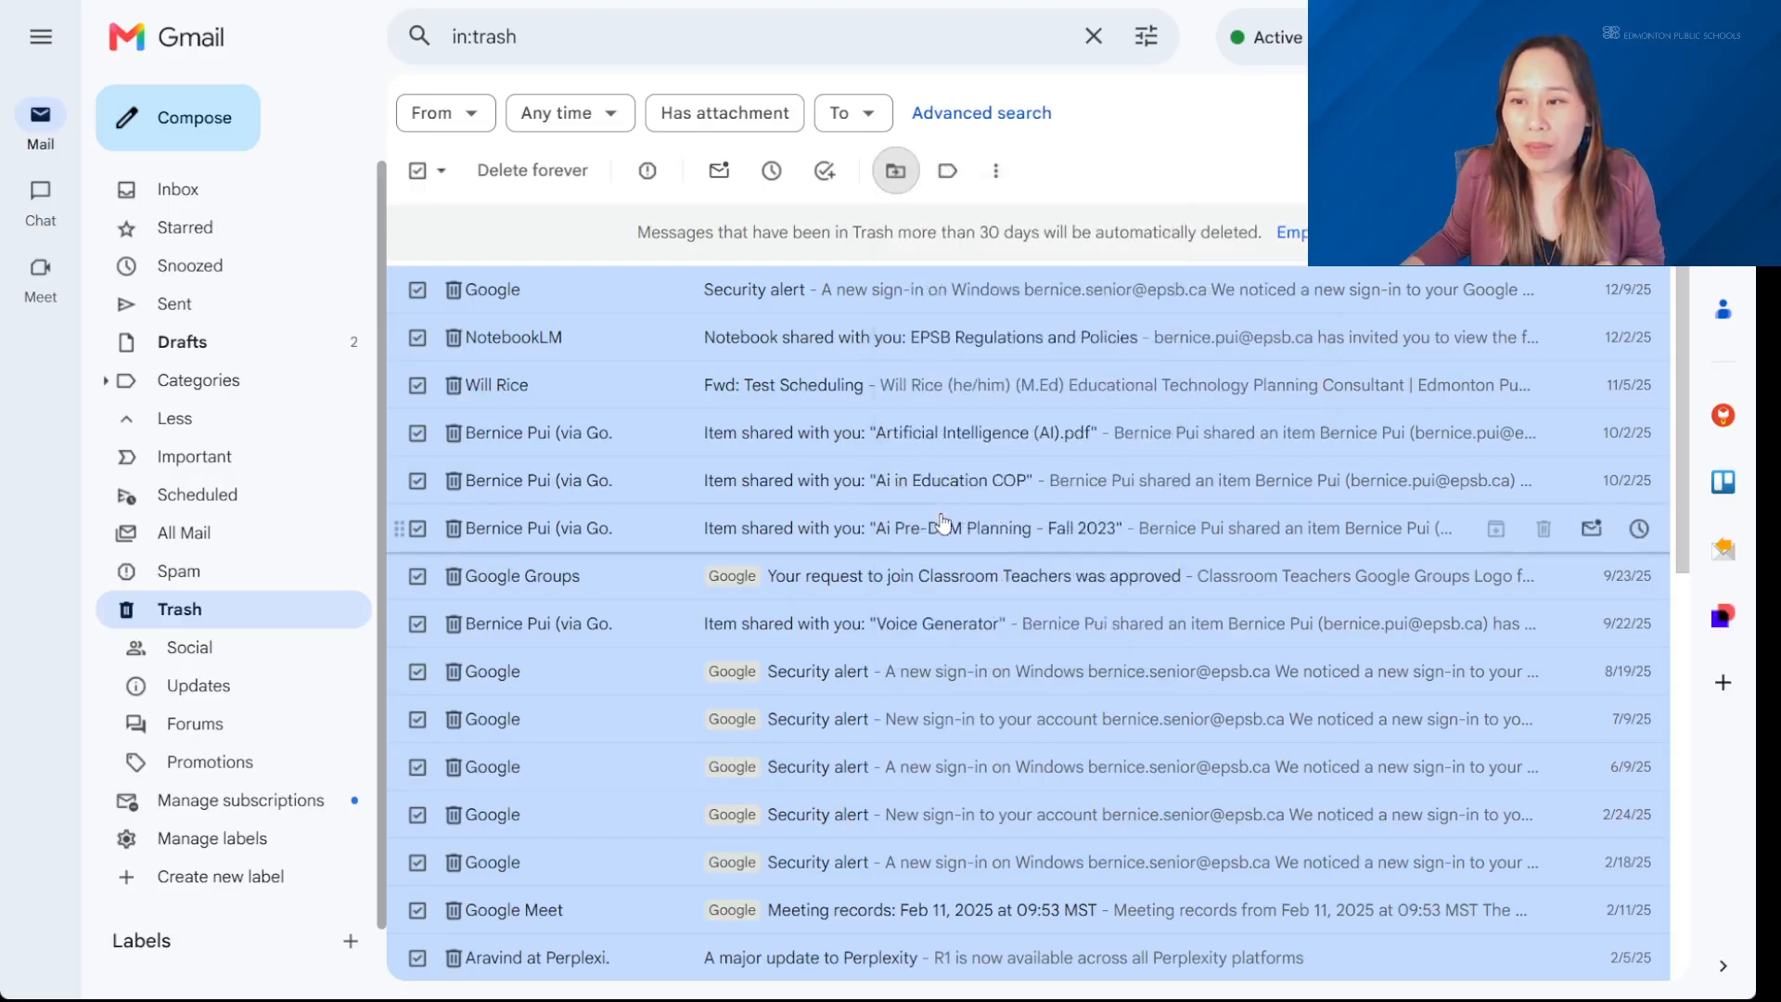
{"action": "left_click", "coordinate": [231, 188]}
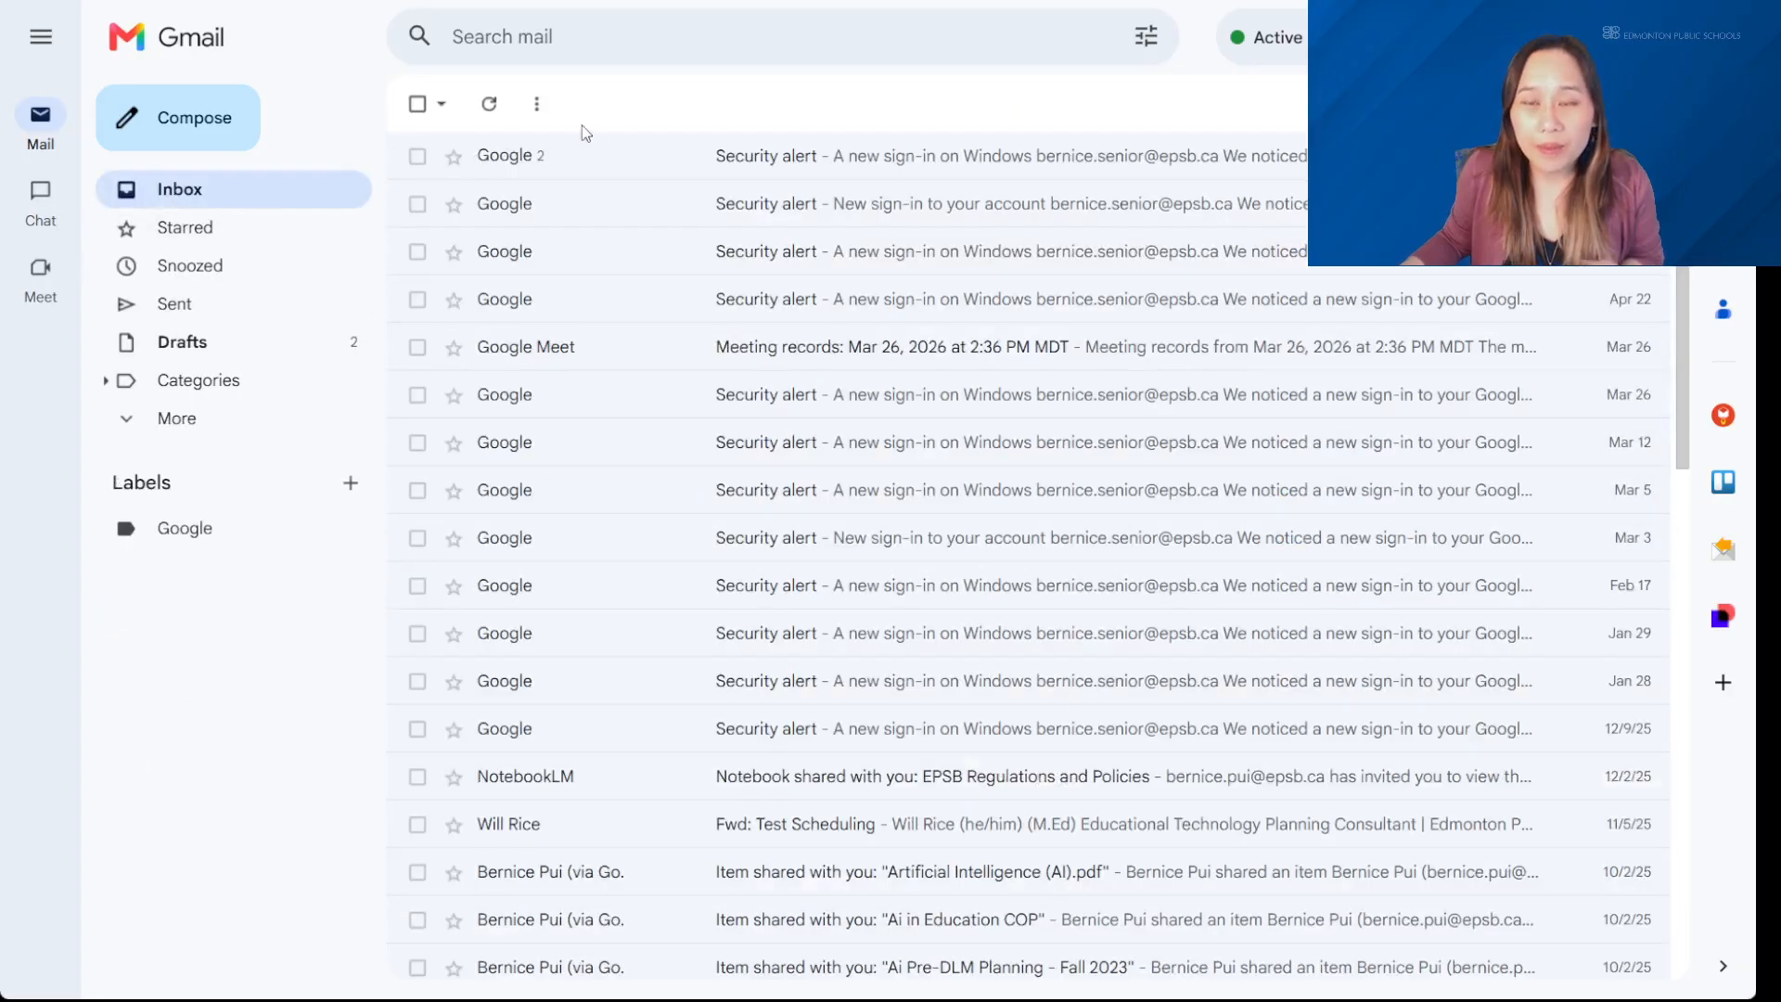
- Search the mail for the contact's first name and pick the suggested contact to list the related messages
{"action": "left_click", "coordinate": [618, 35]}
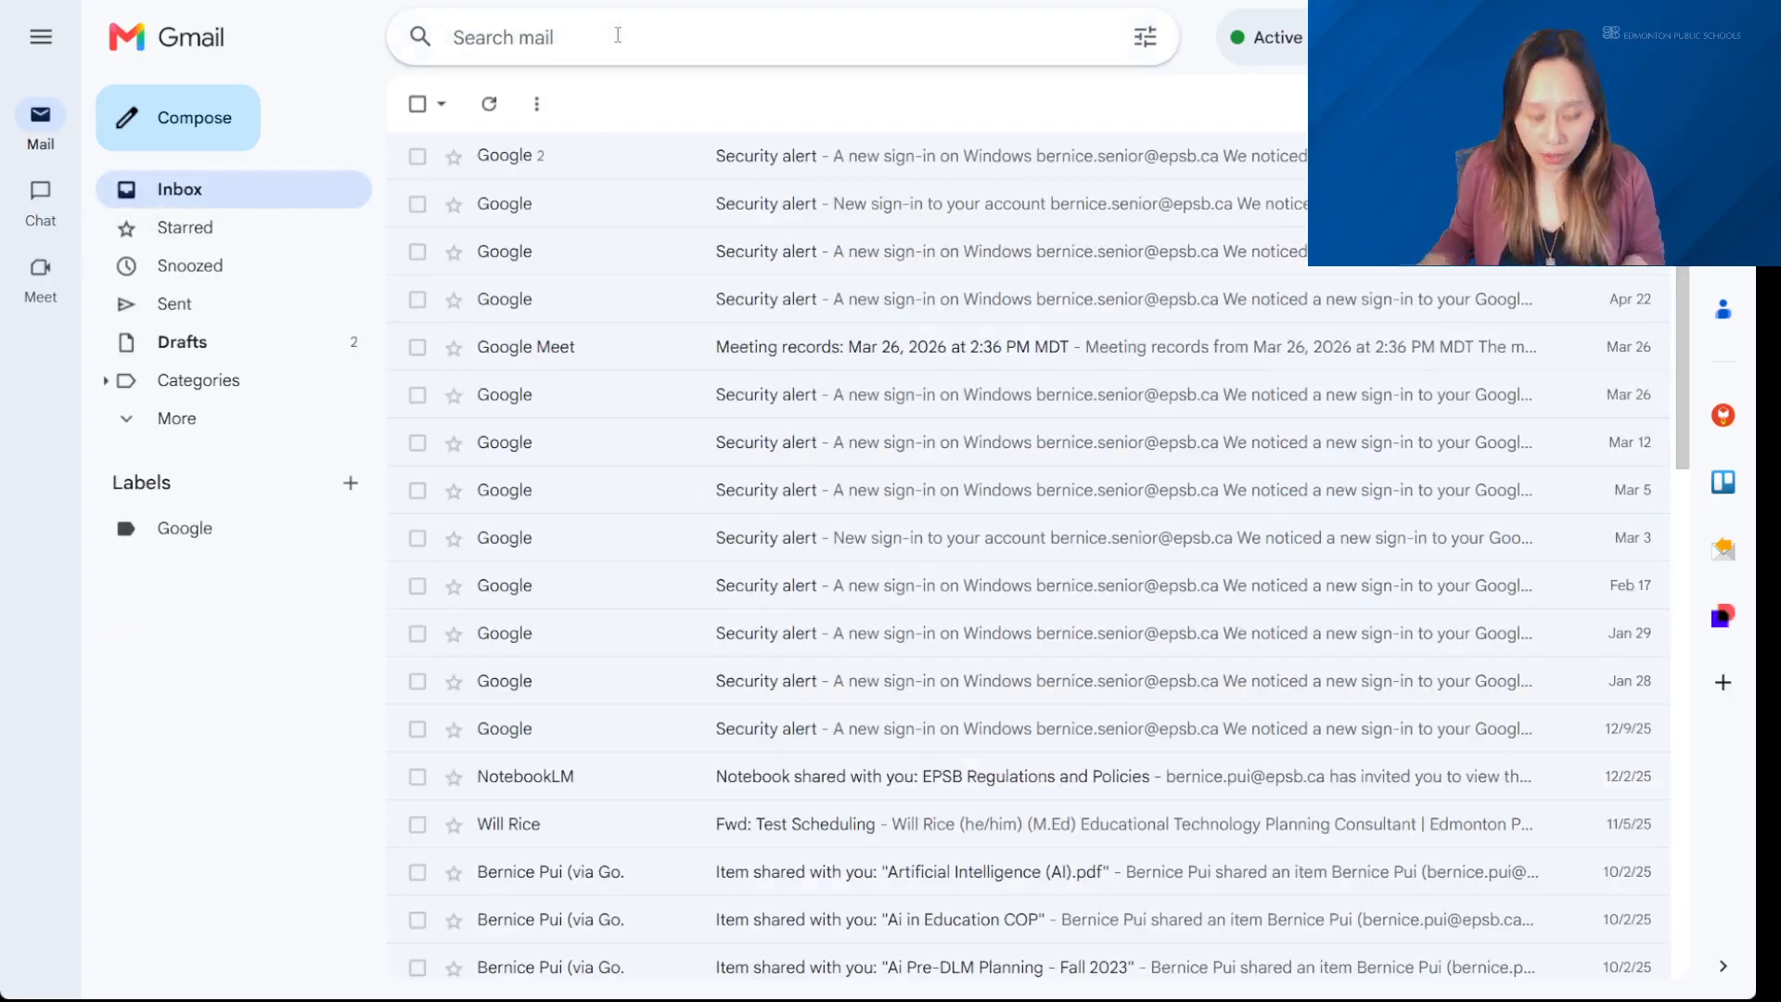
{"action": "type", "text": "bernice"}
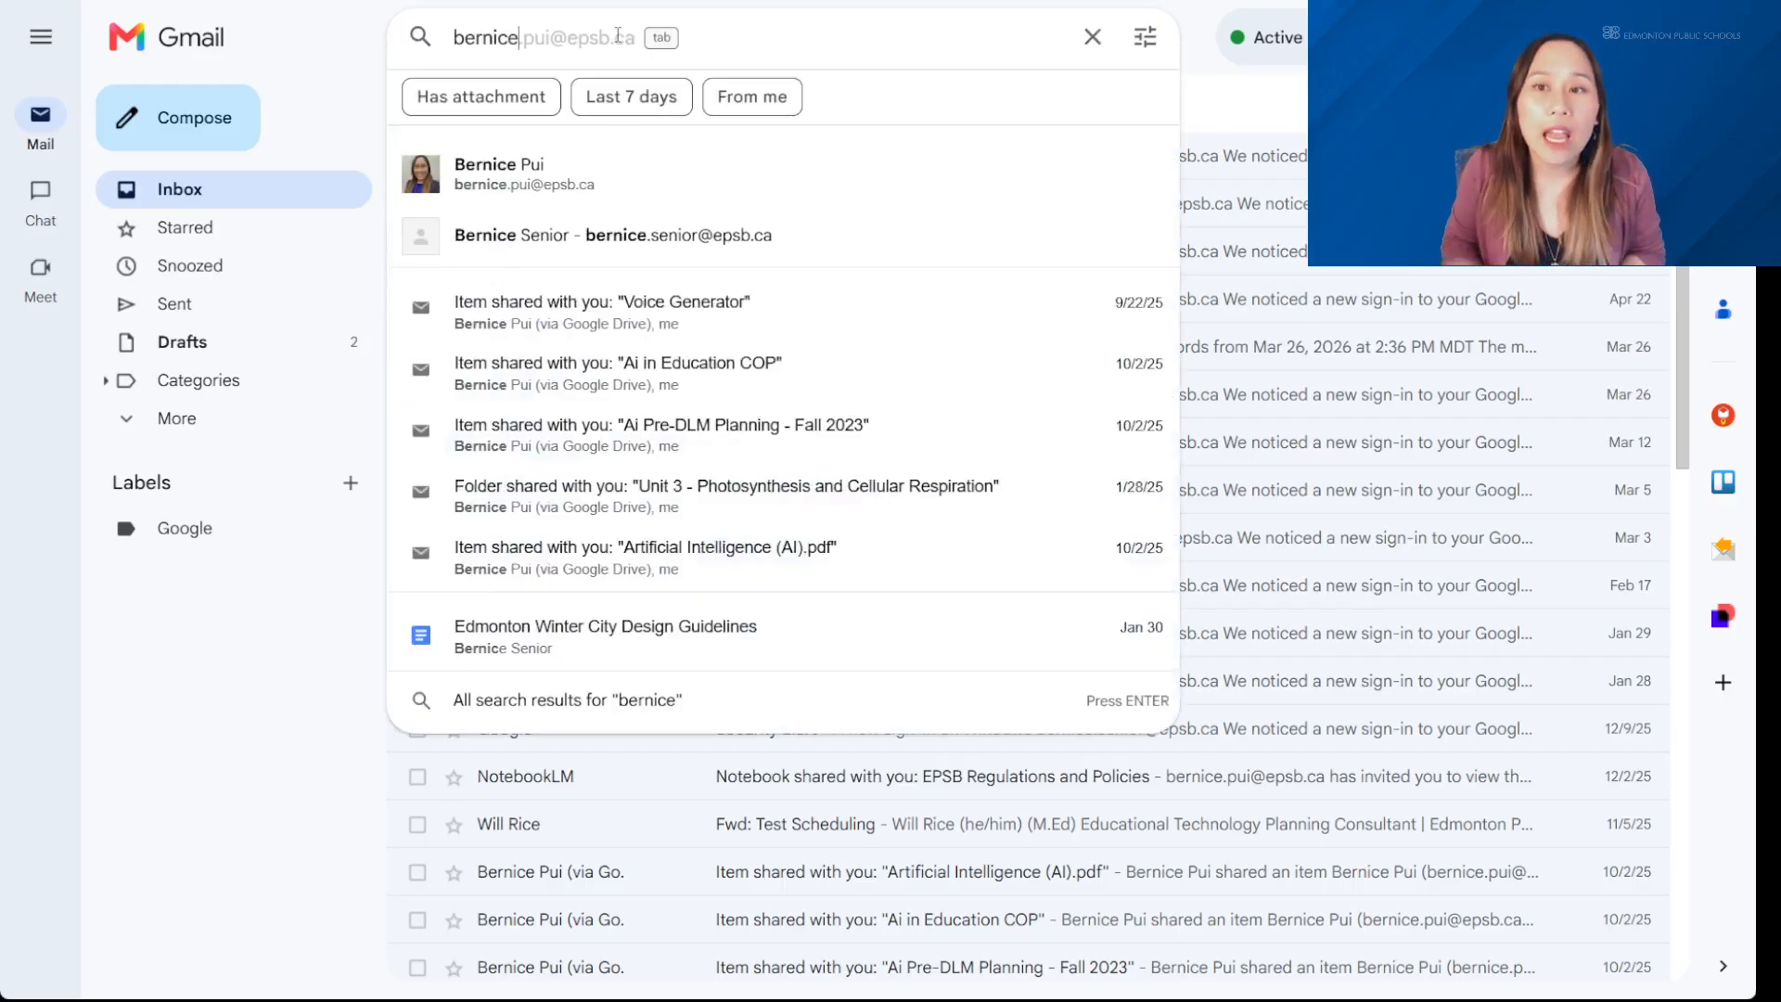
{"action": "left_click", "coordinate": [603, 156]}
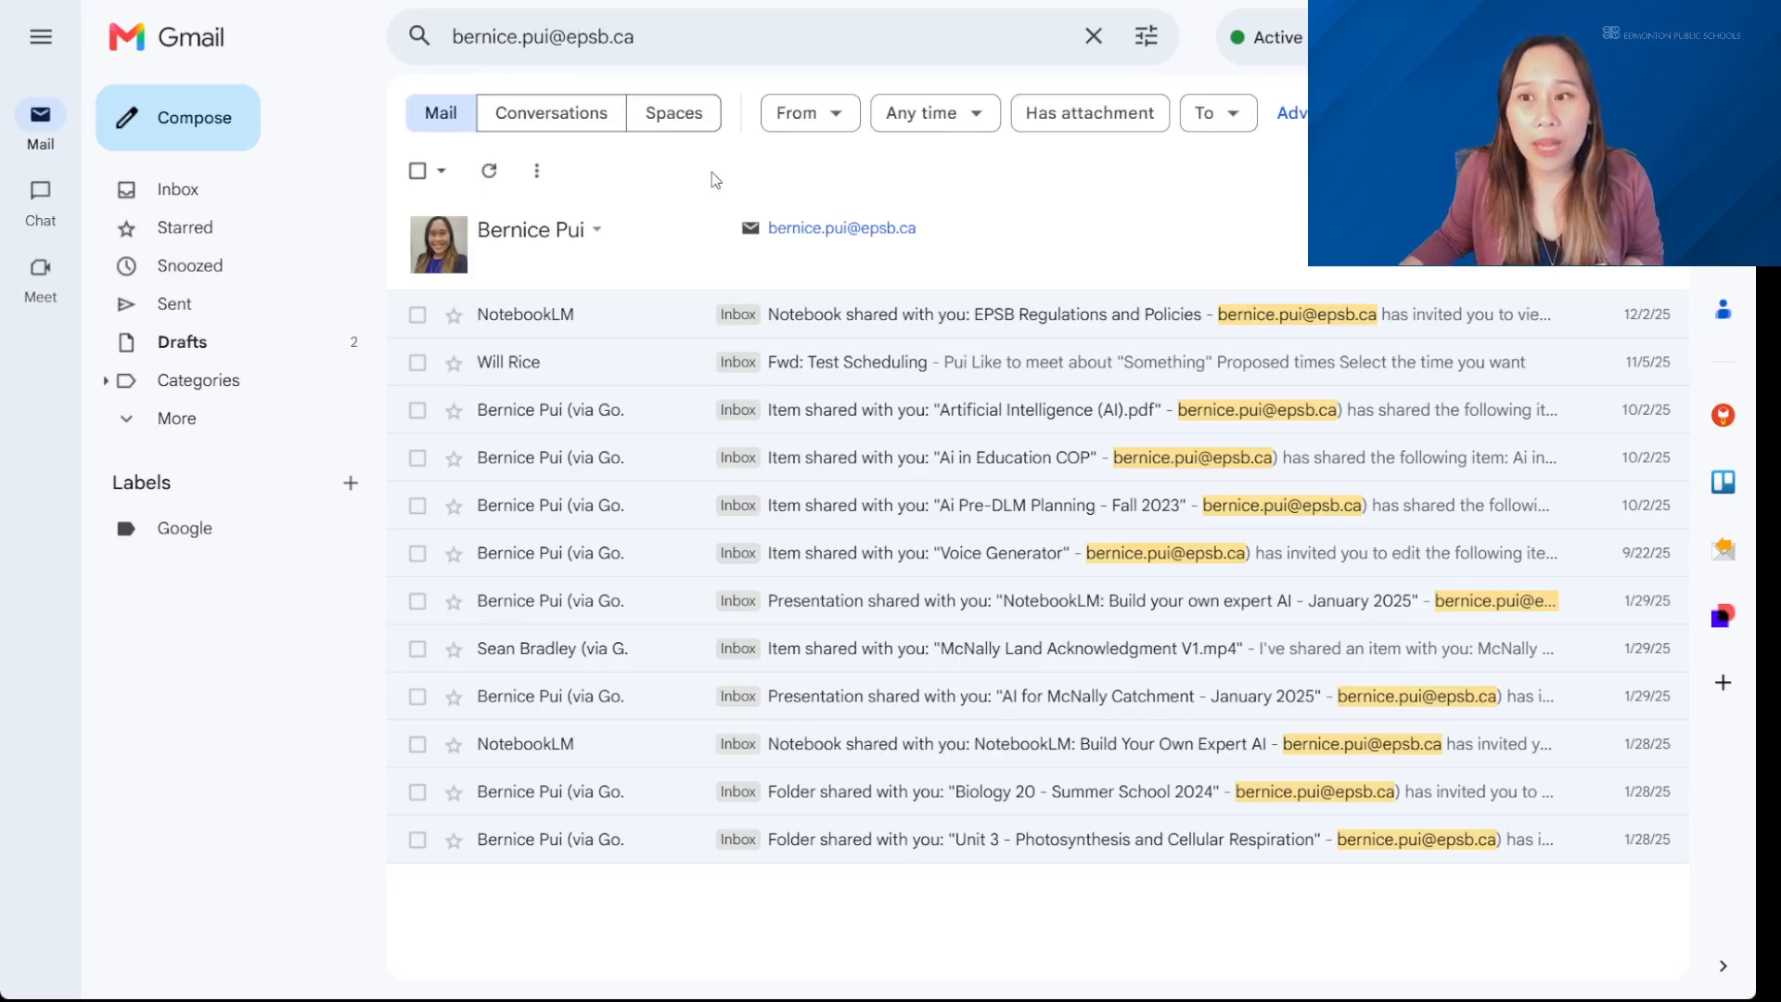
- Apply a new label named "Shared from" plus the contact's first name to all the found messages
{"action": "left_click", "coordinate": [416, 175]}
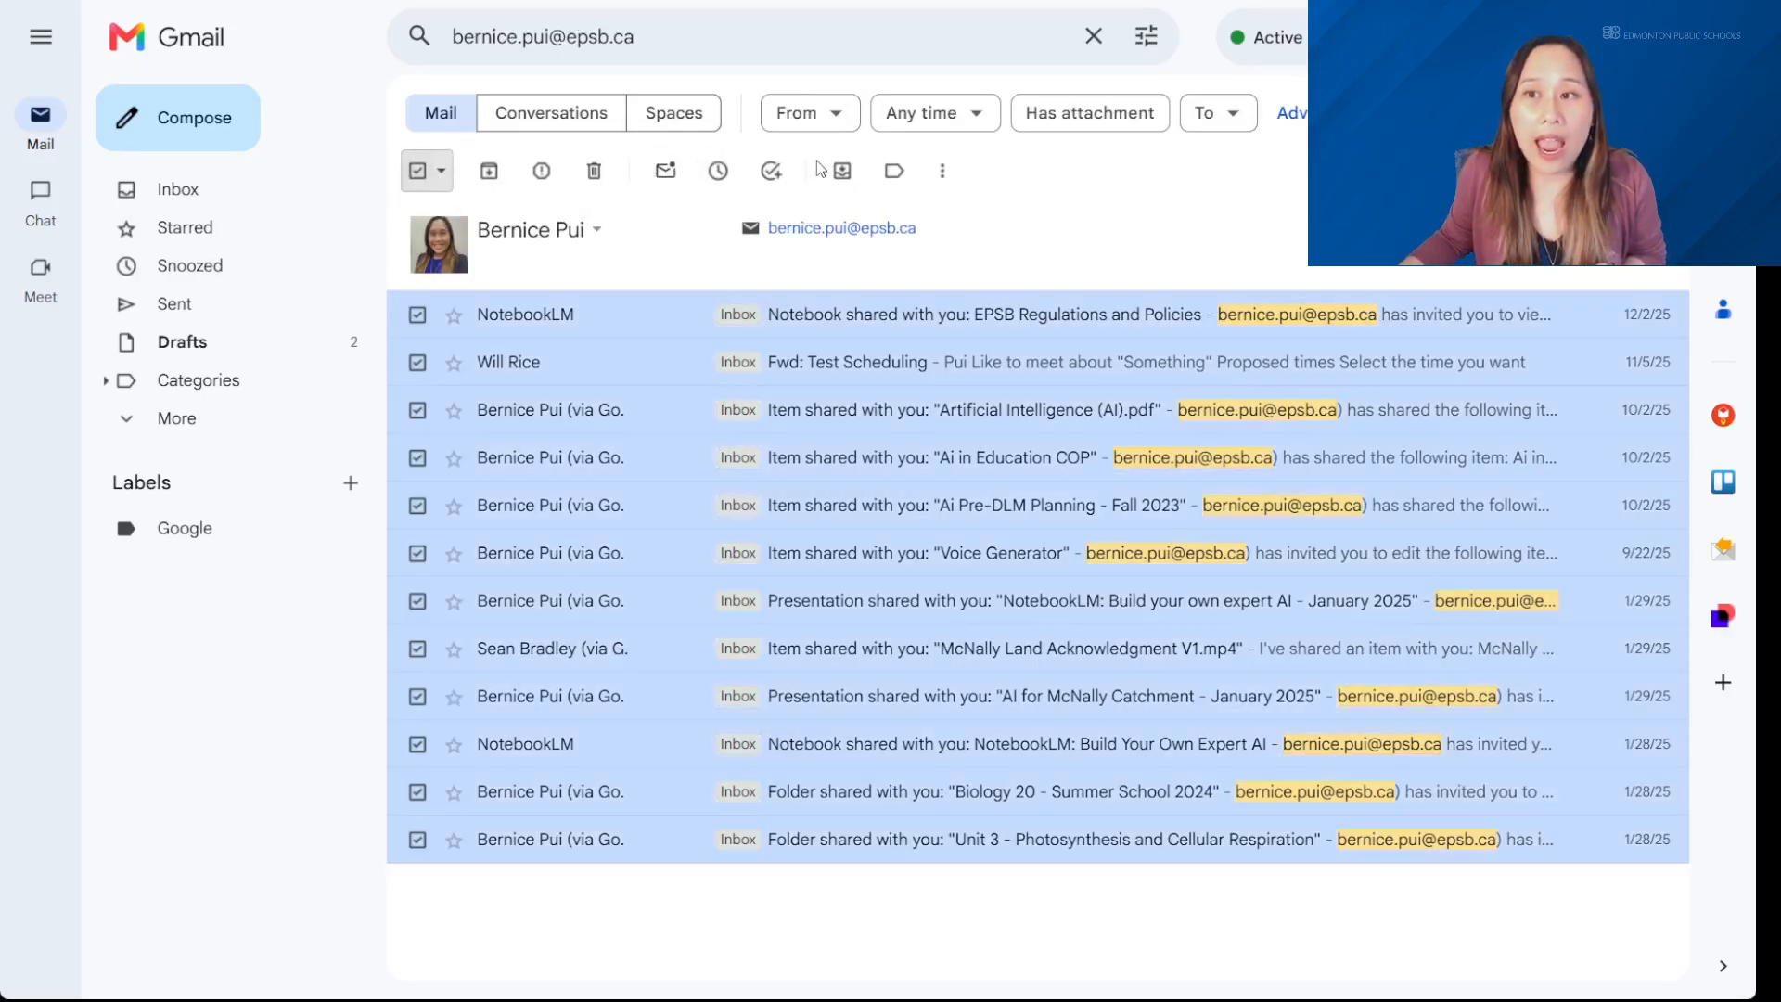
{"action": "left_click", "coordinate": [896, 172]}
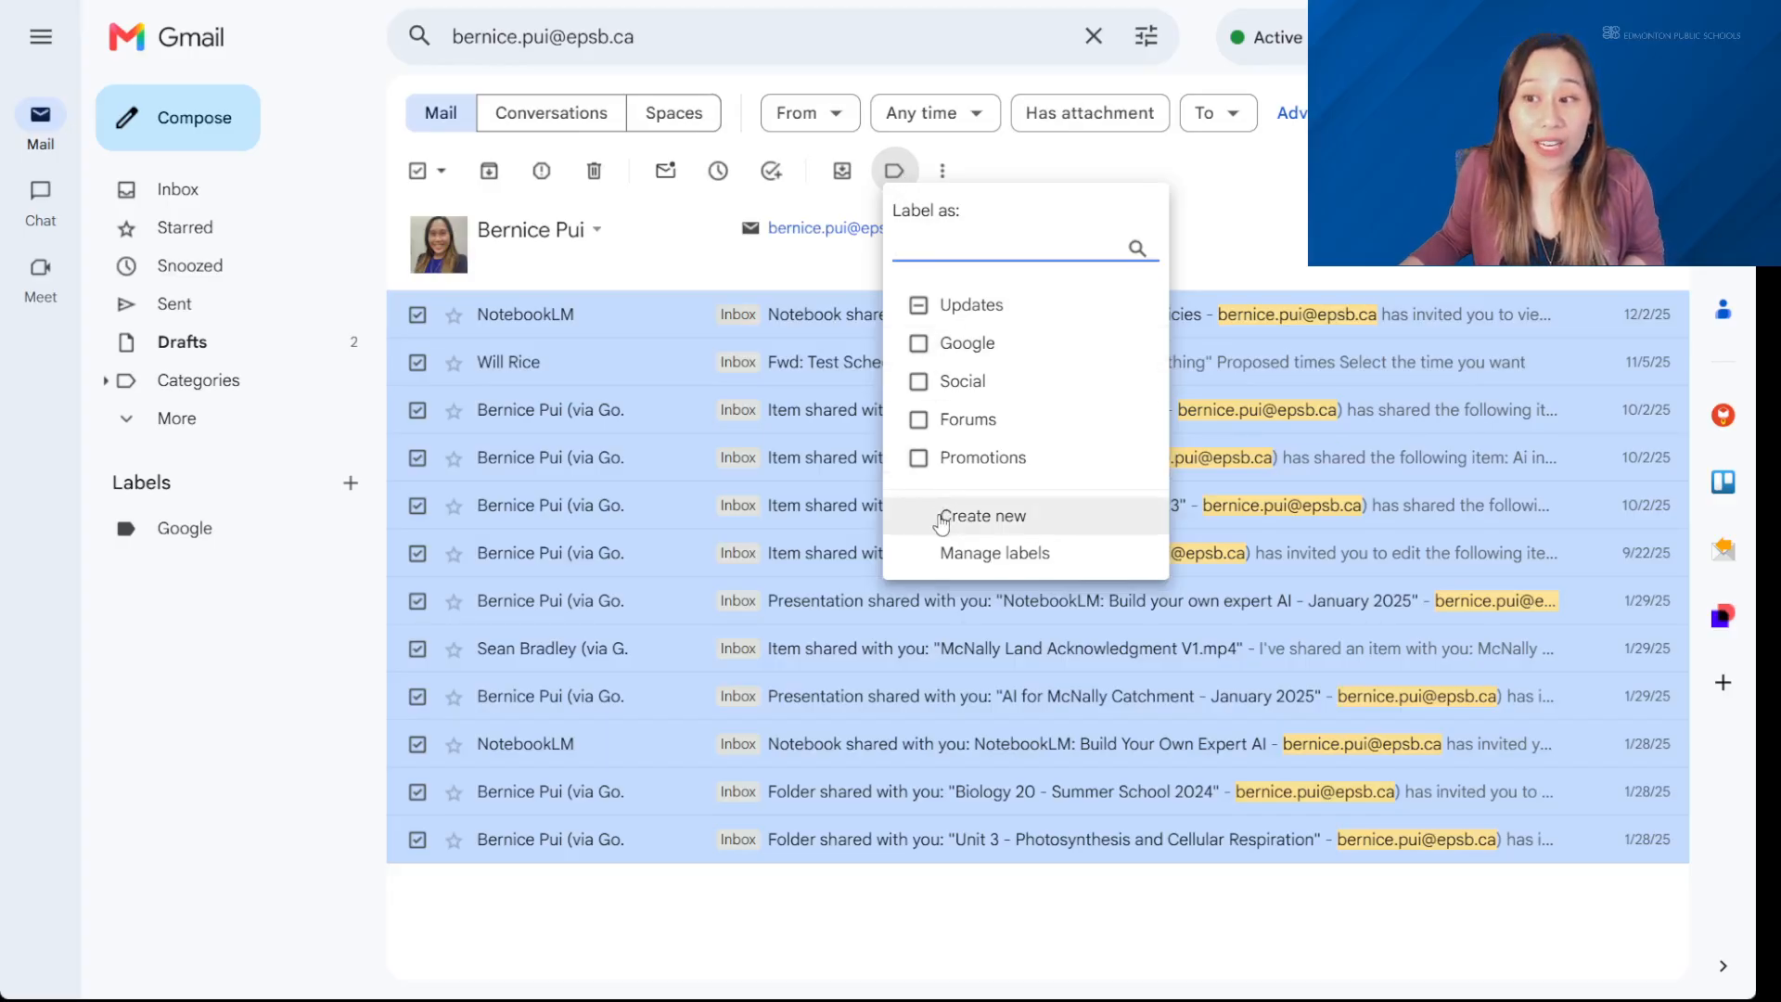
{"action": "left_click", "coordinate": [942, 521]}
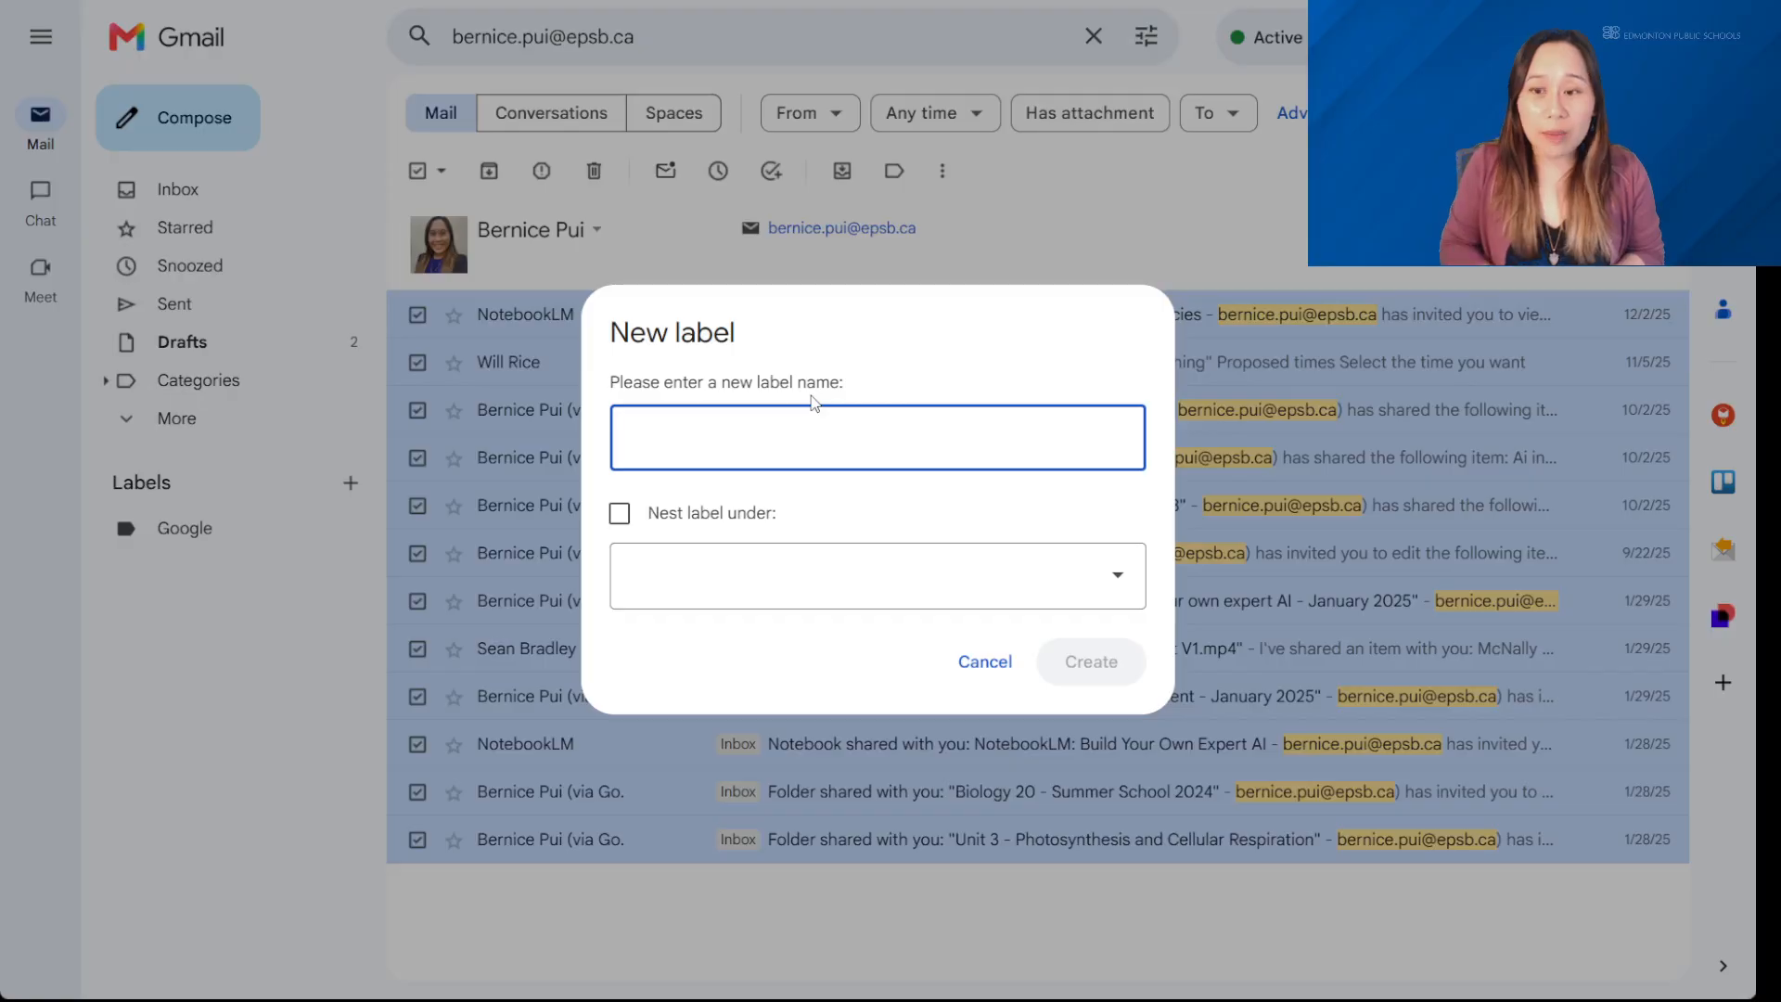
{"action": "type", "text": "Shared "}
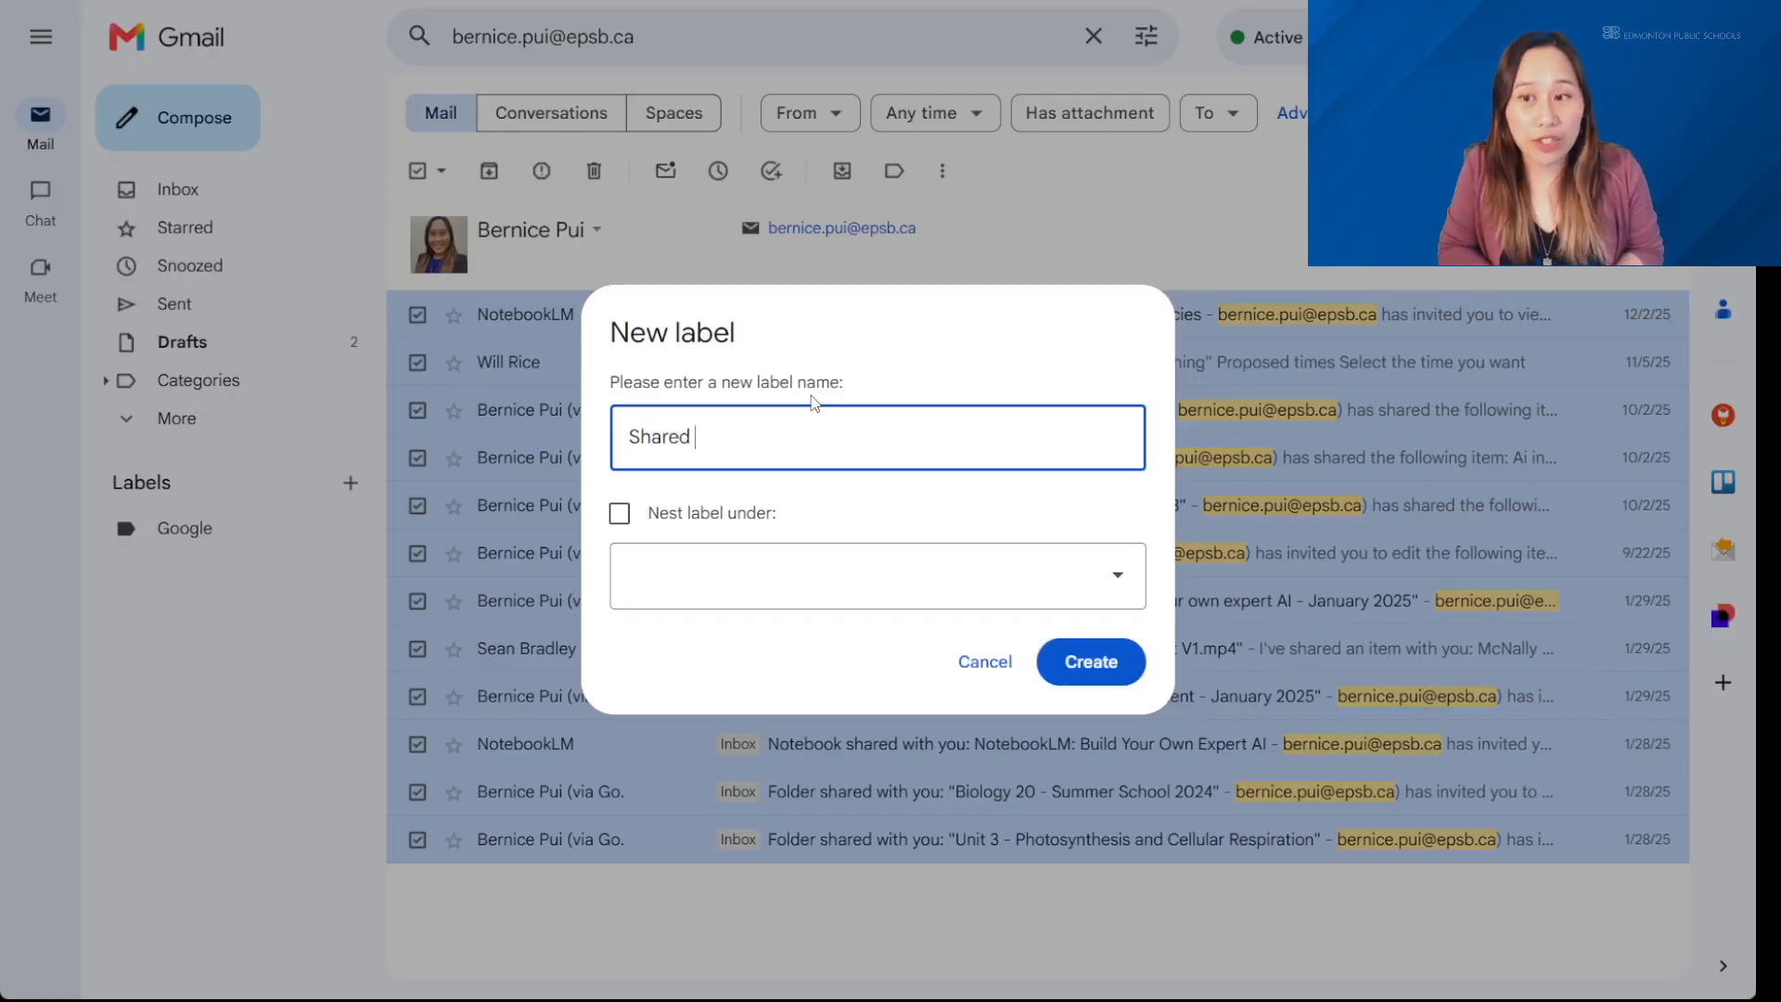
{"action": "type", "text": "from Bernice"}
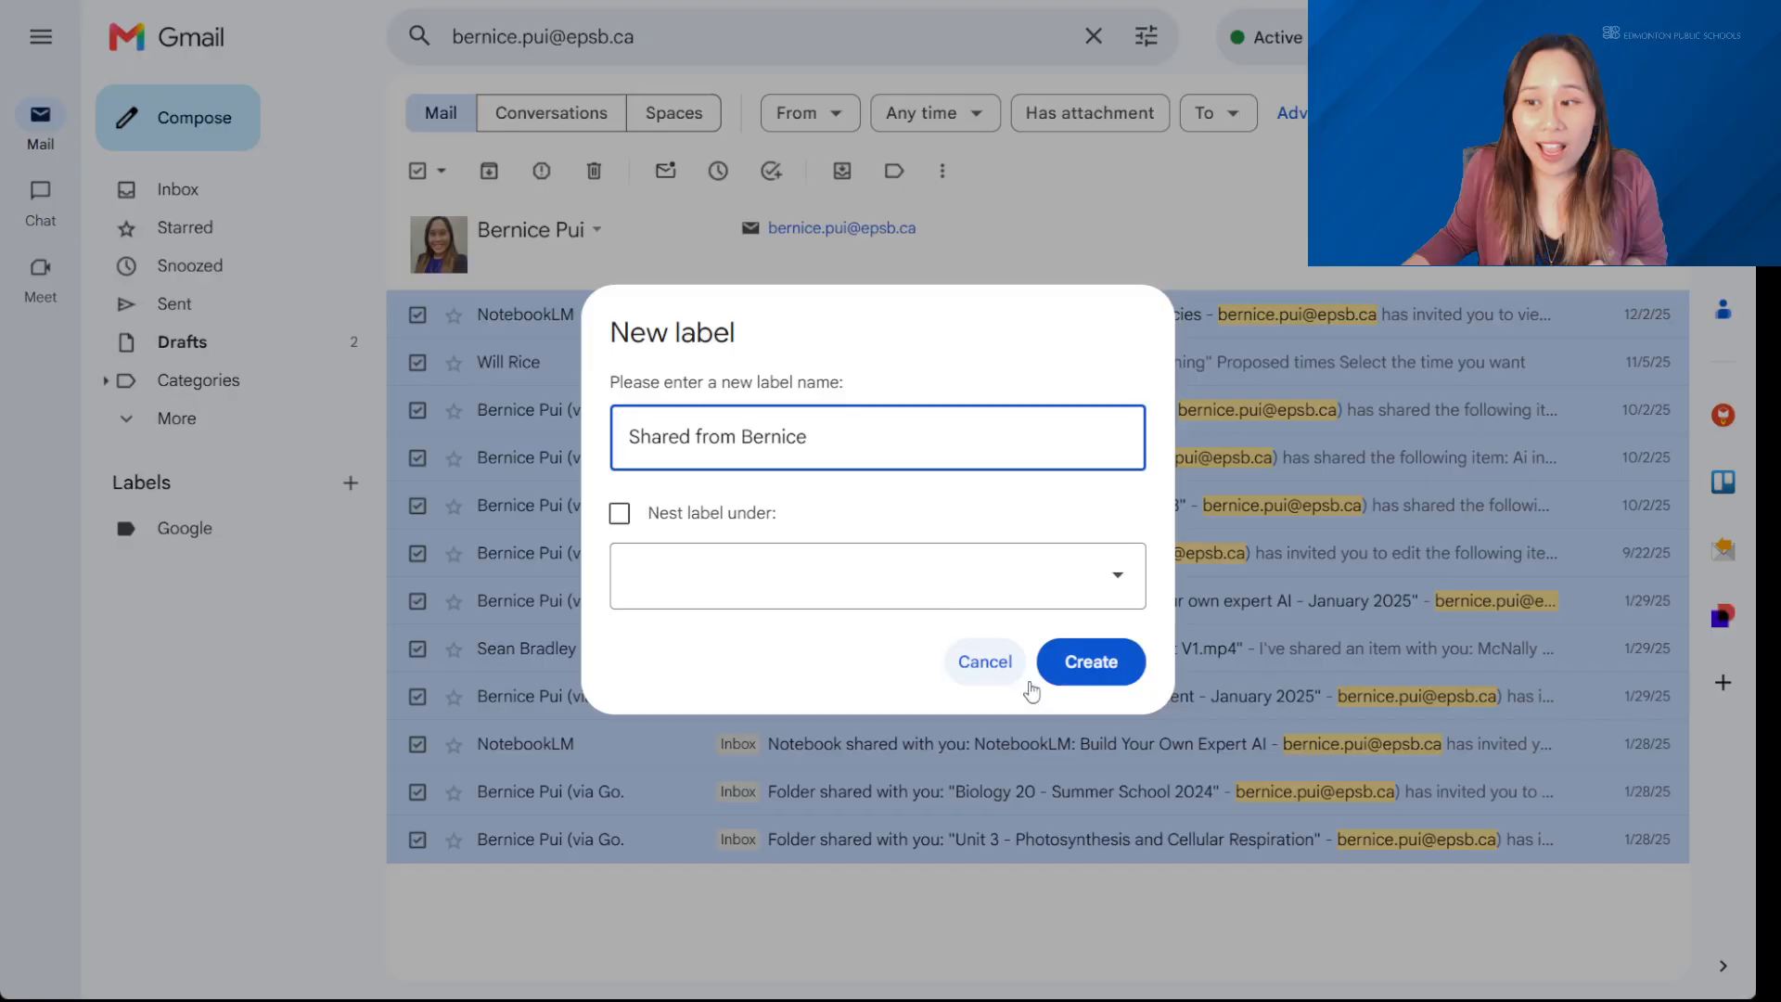
{"action": "left_click", "coordinate": [1088, 668]}
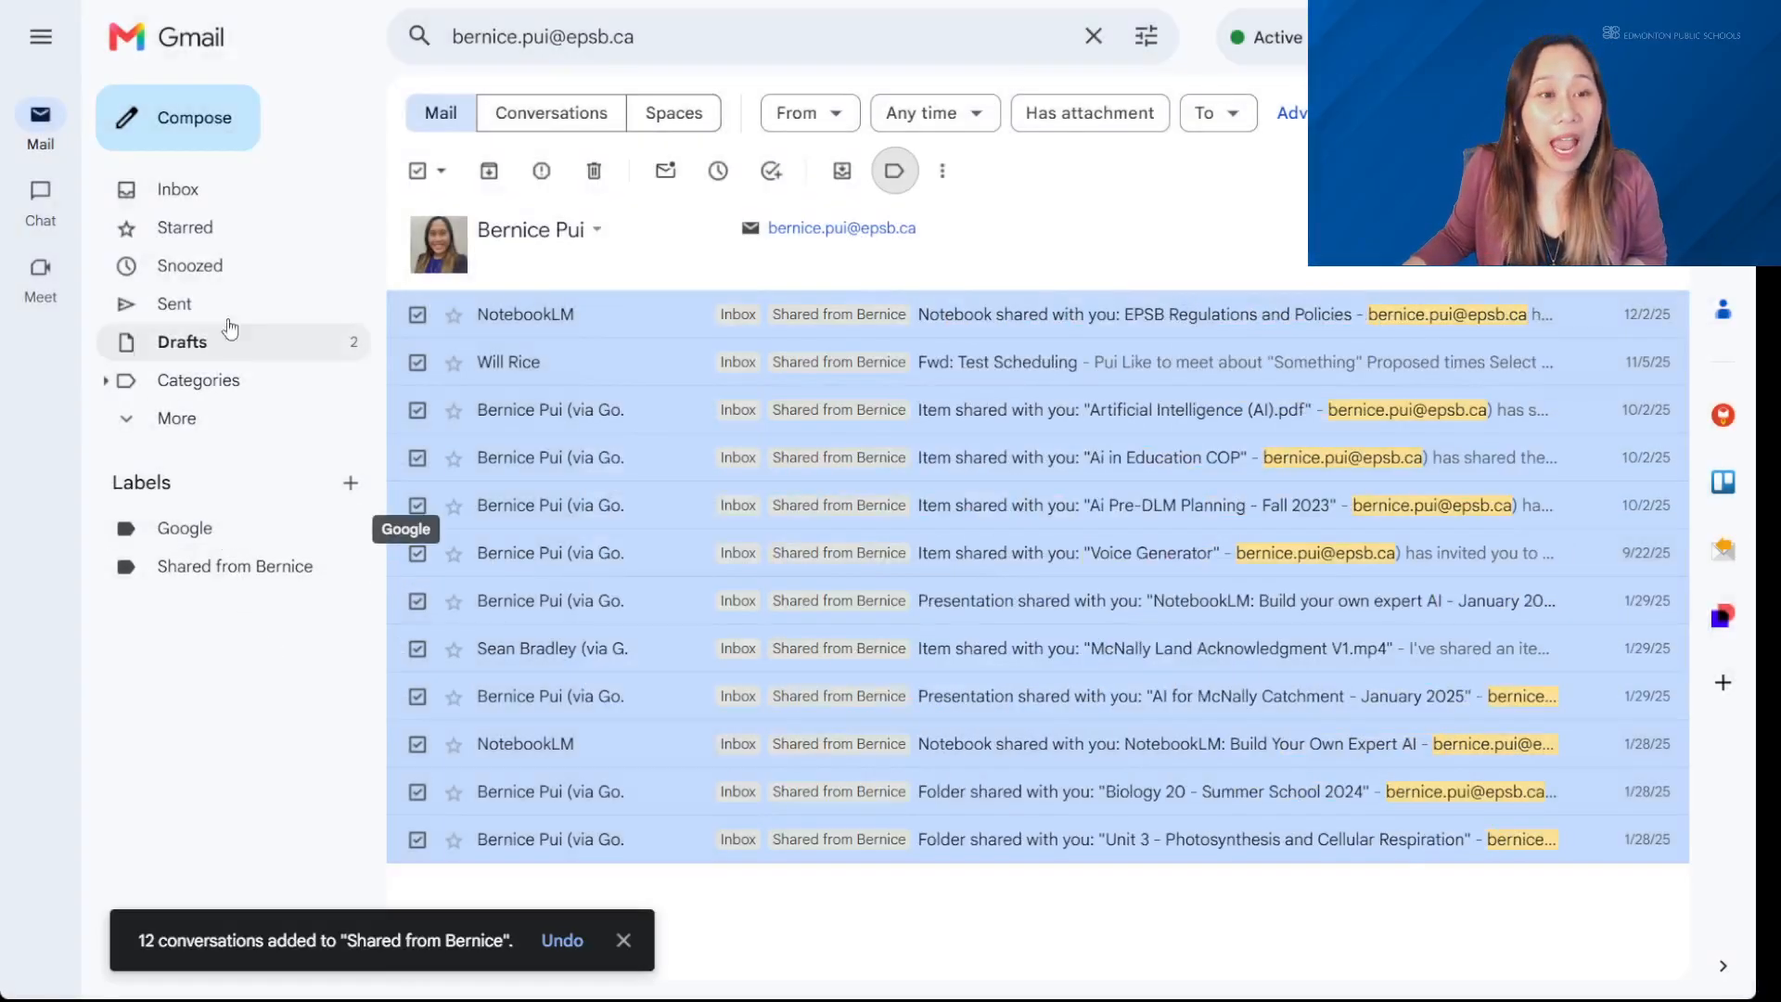
- View the messages filed under the Google label and those under the newly created label
{"action": "left_click", "coordinate": [185, 529]}
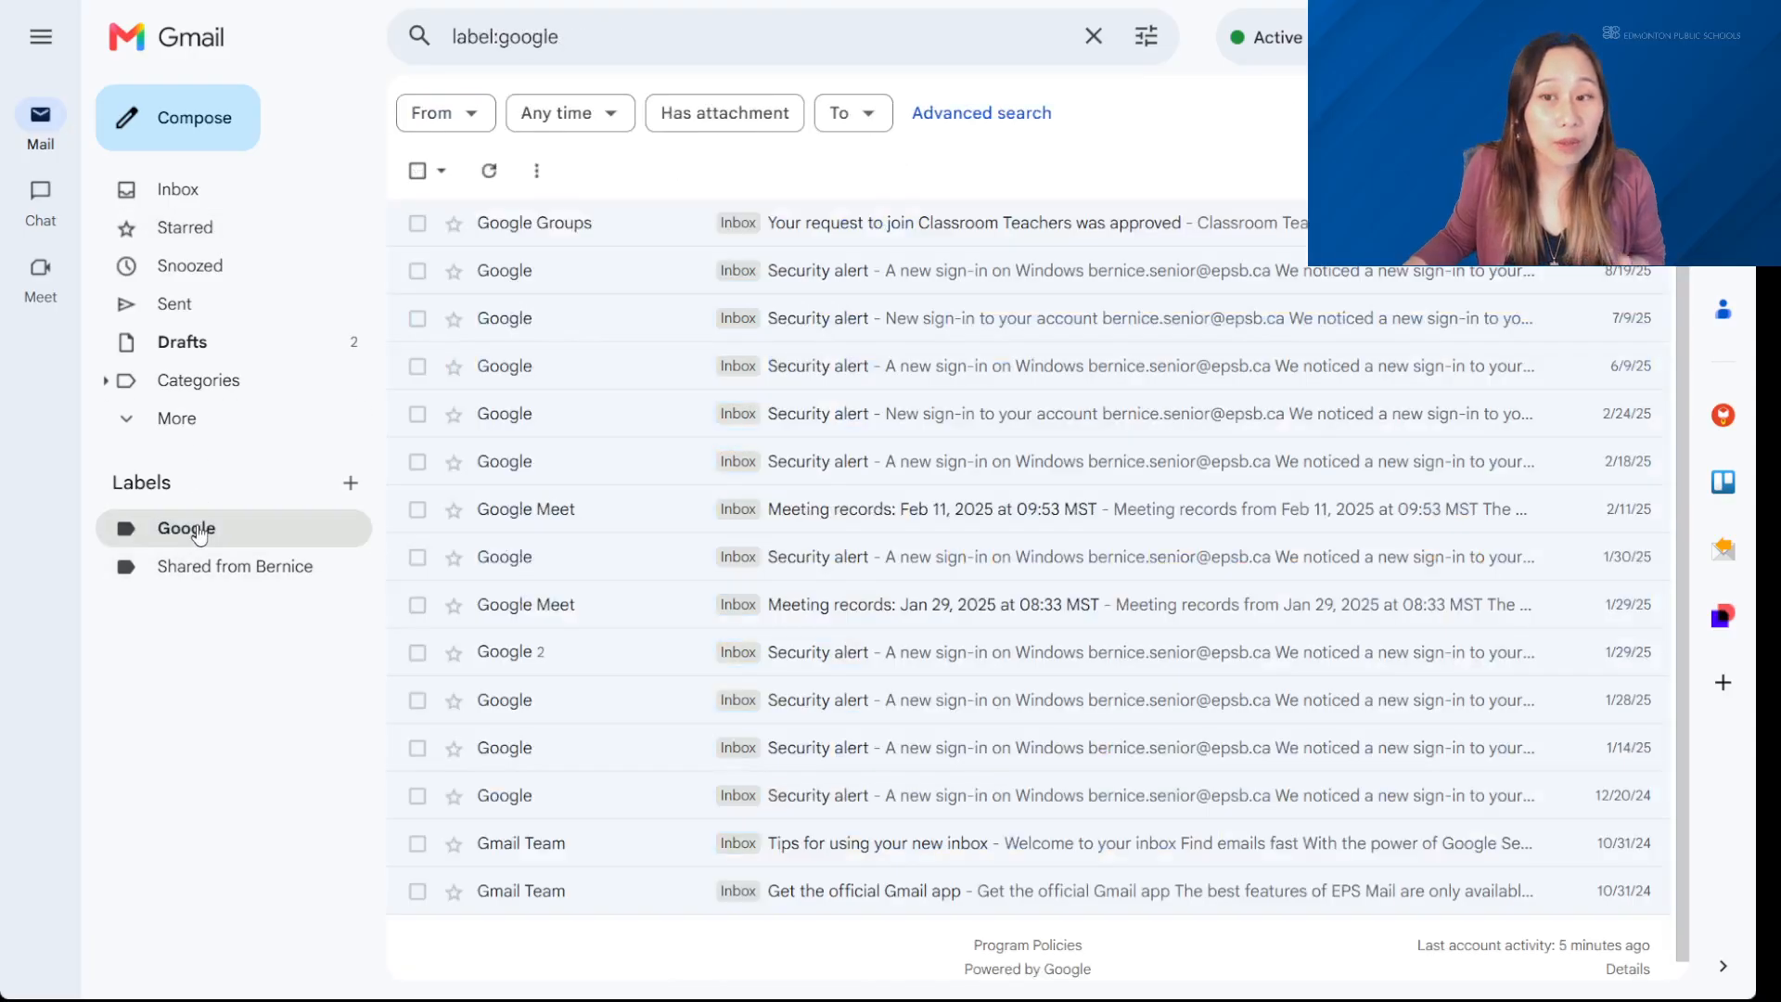
{"action": "left_click", "coordinate": [186, 569]}
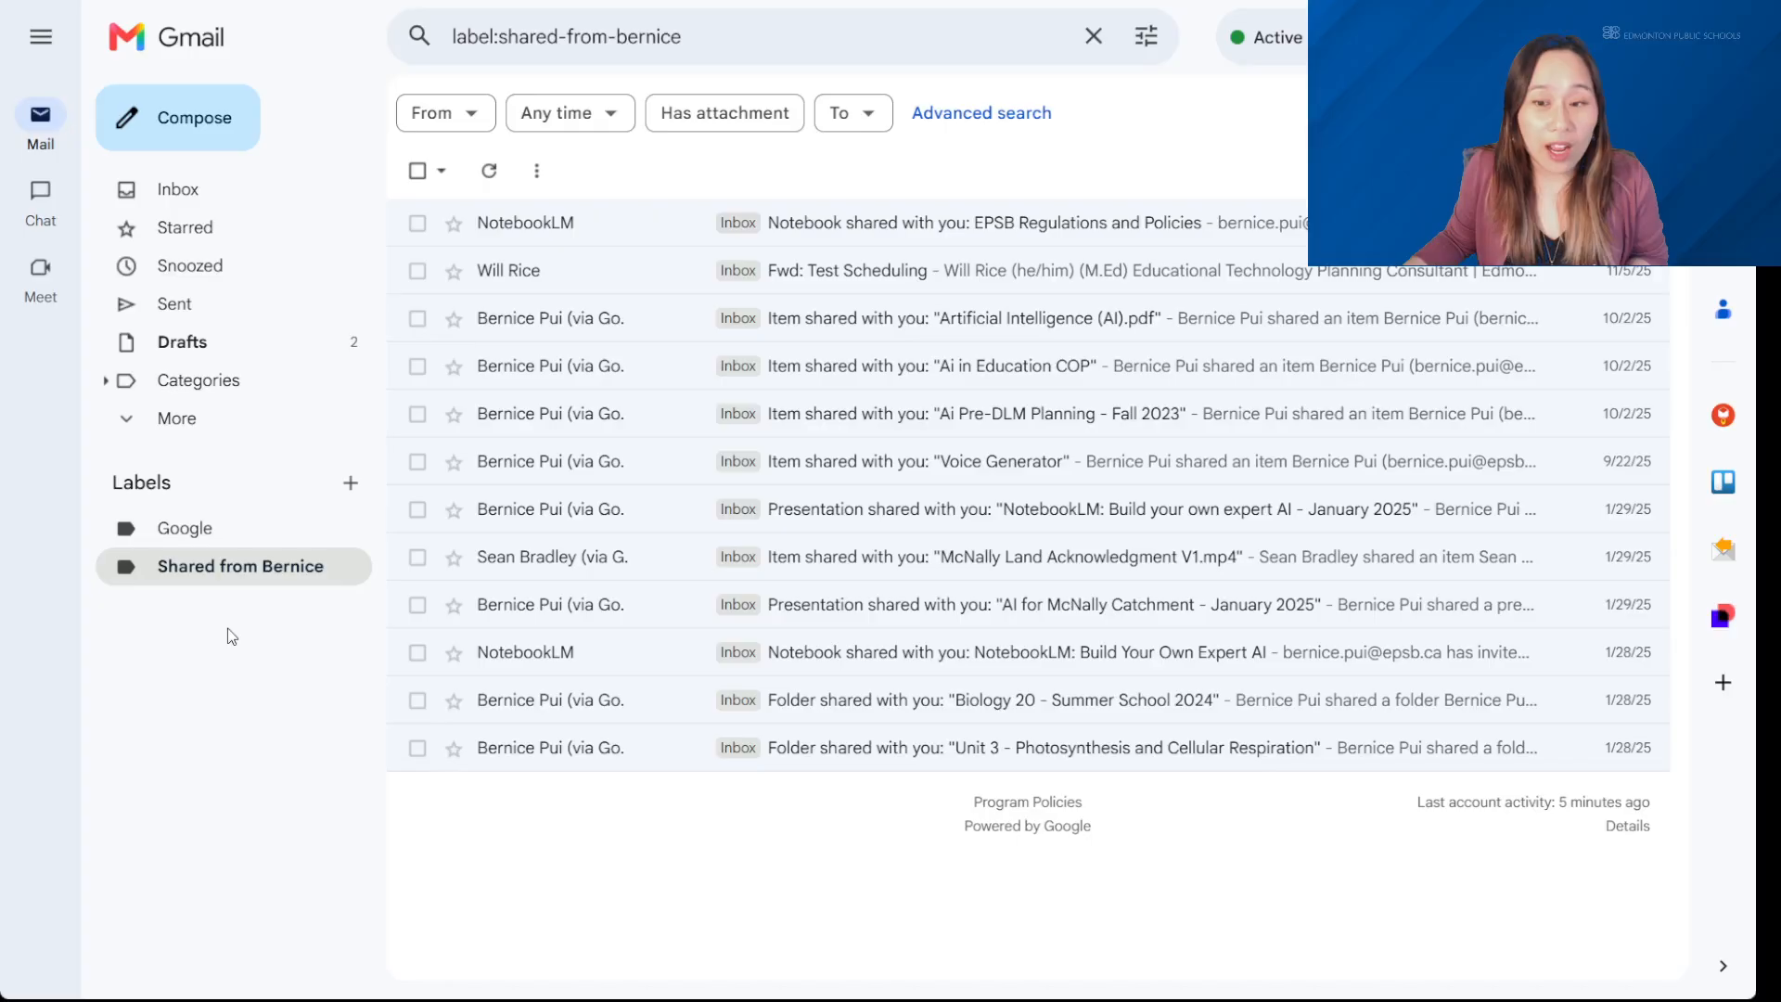
- Return to the Gmail inbox
{"action": "left_click", "coordinate": [223, 191]}
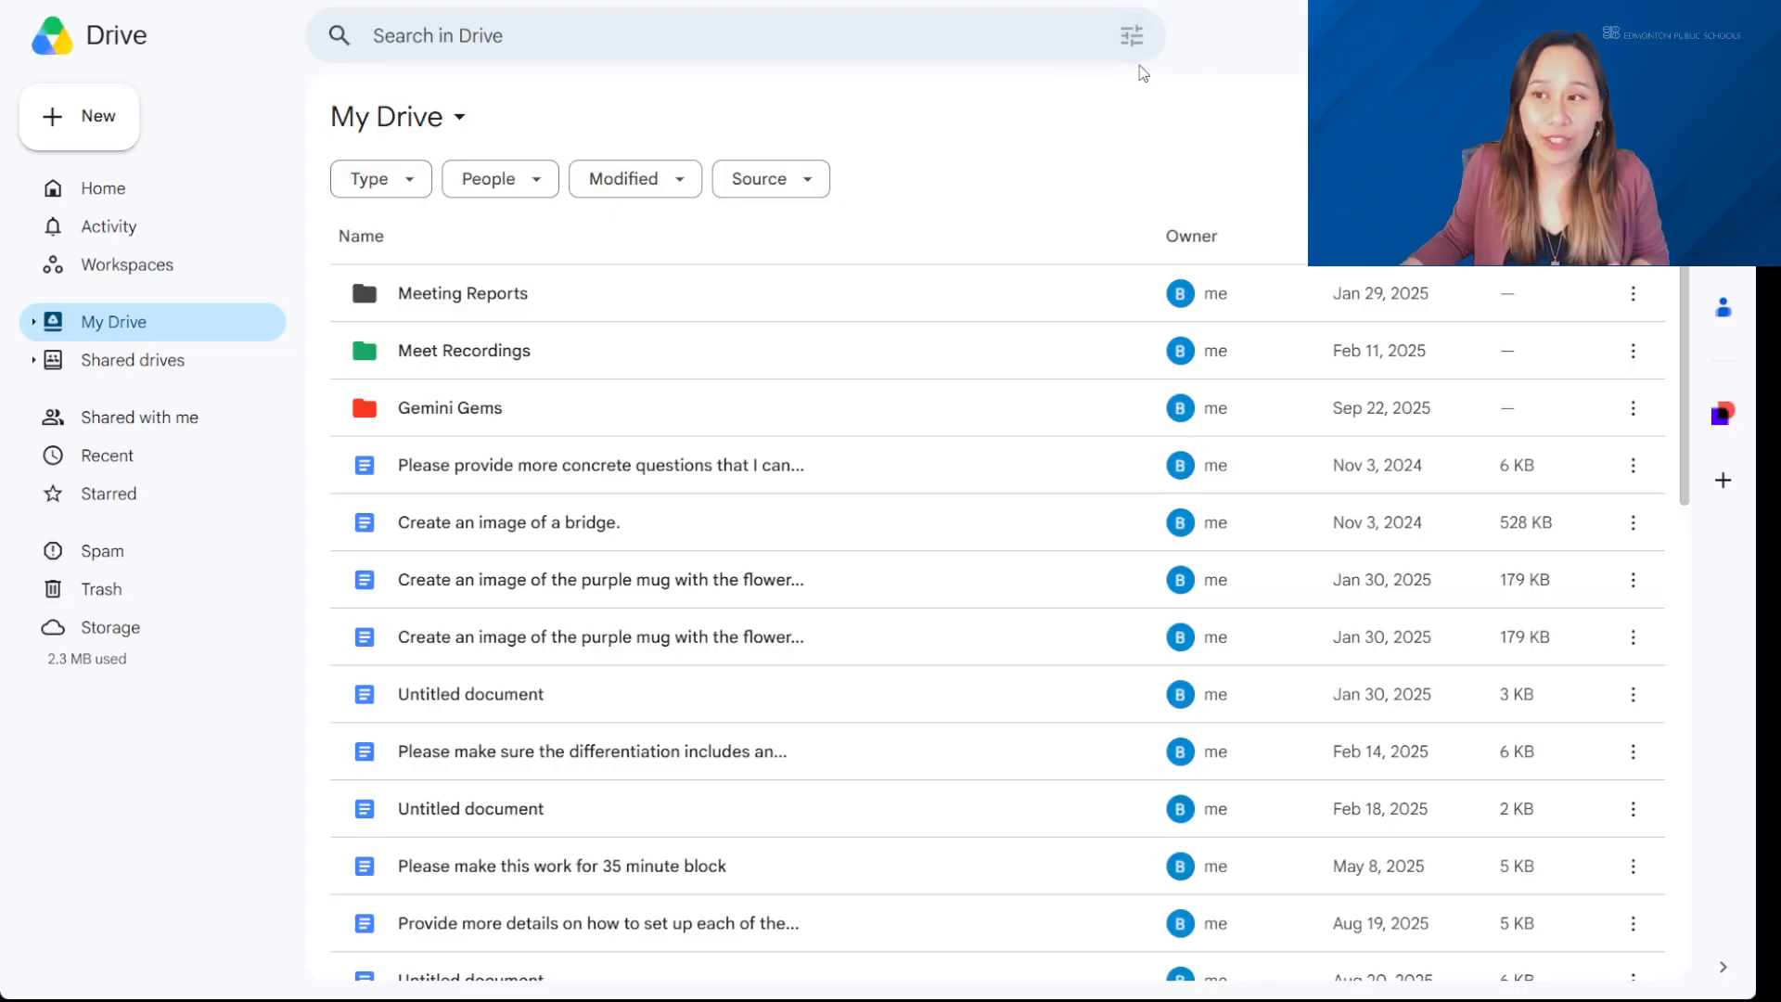
- In Google Drive, open the advanced search, look through the file type options and set the date modified to Last 90 days
{"action": "left_click", "coordinate": [1134, 39]}
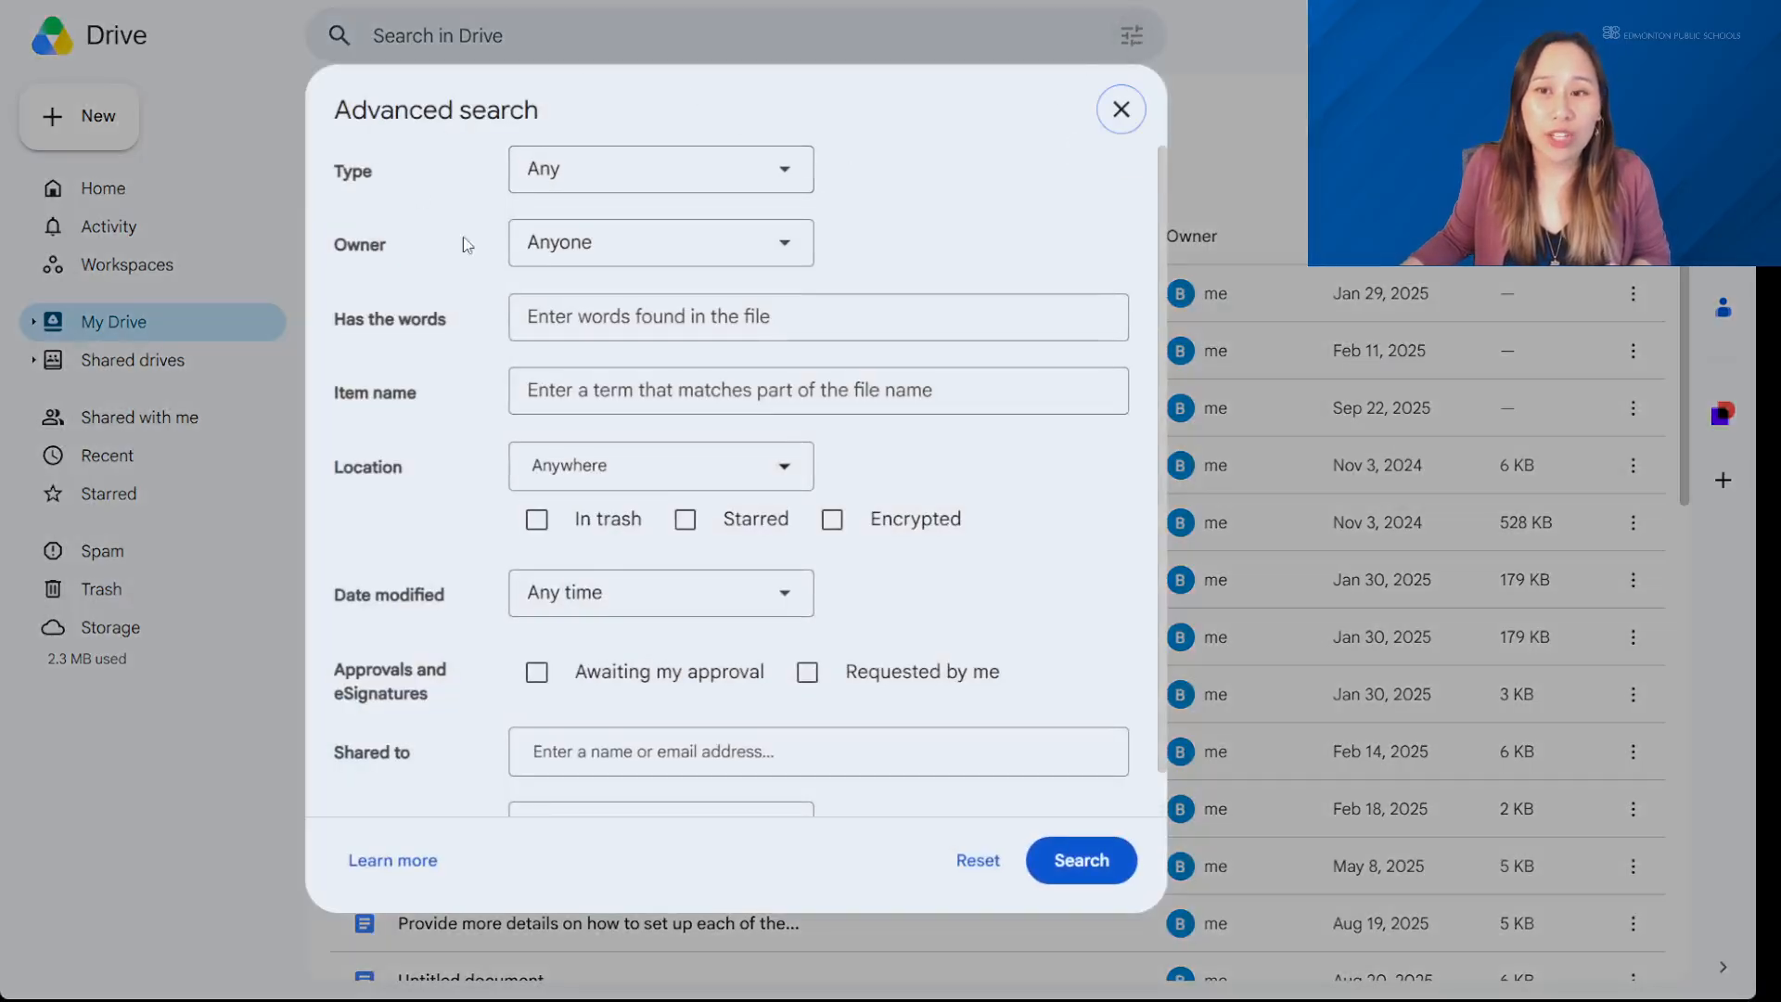
{"action": "left_click", "coordinate": [705, 168]}
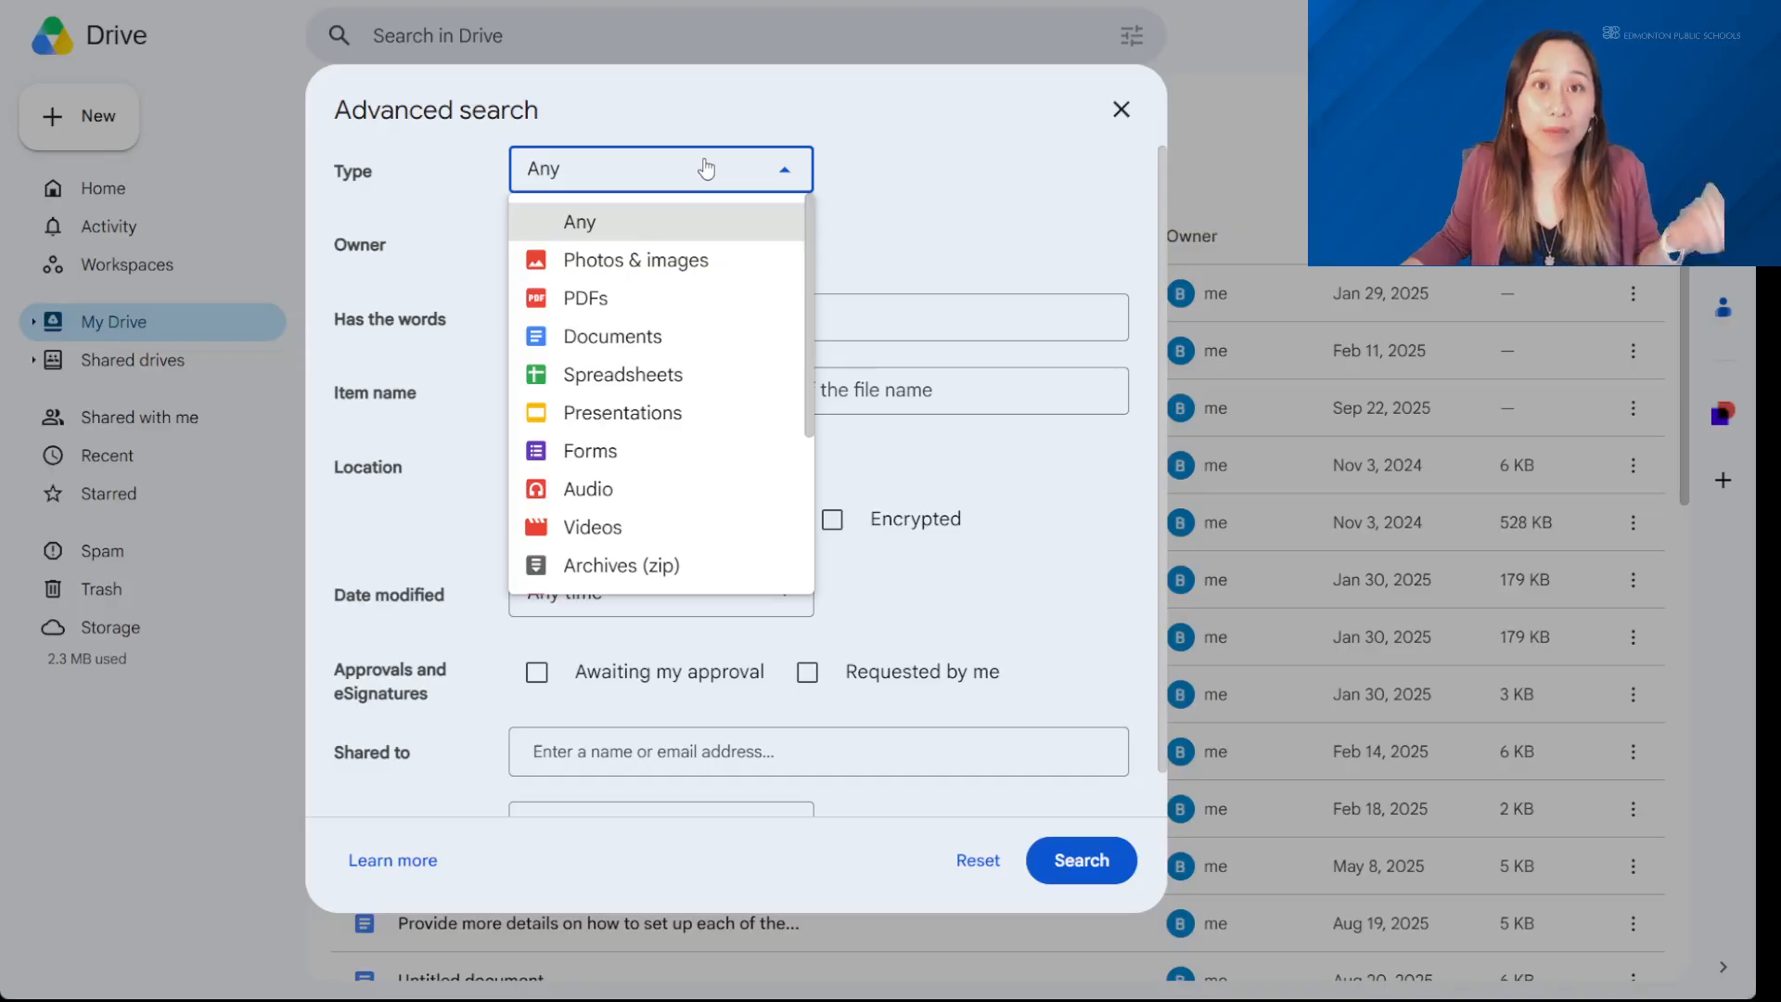
{"action": "left_click", "coordinate": [928, 181]}
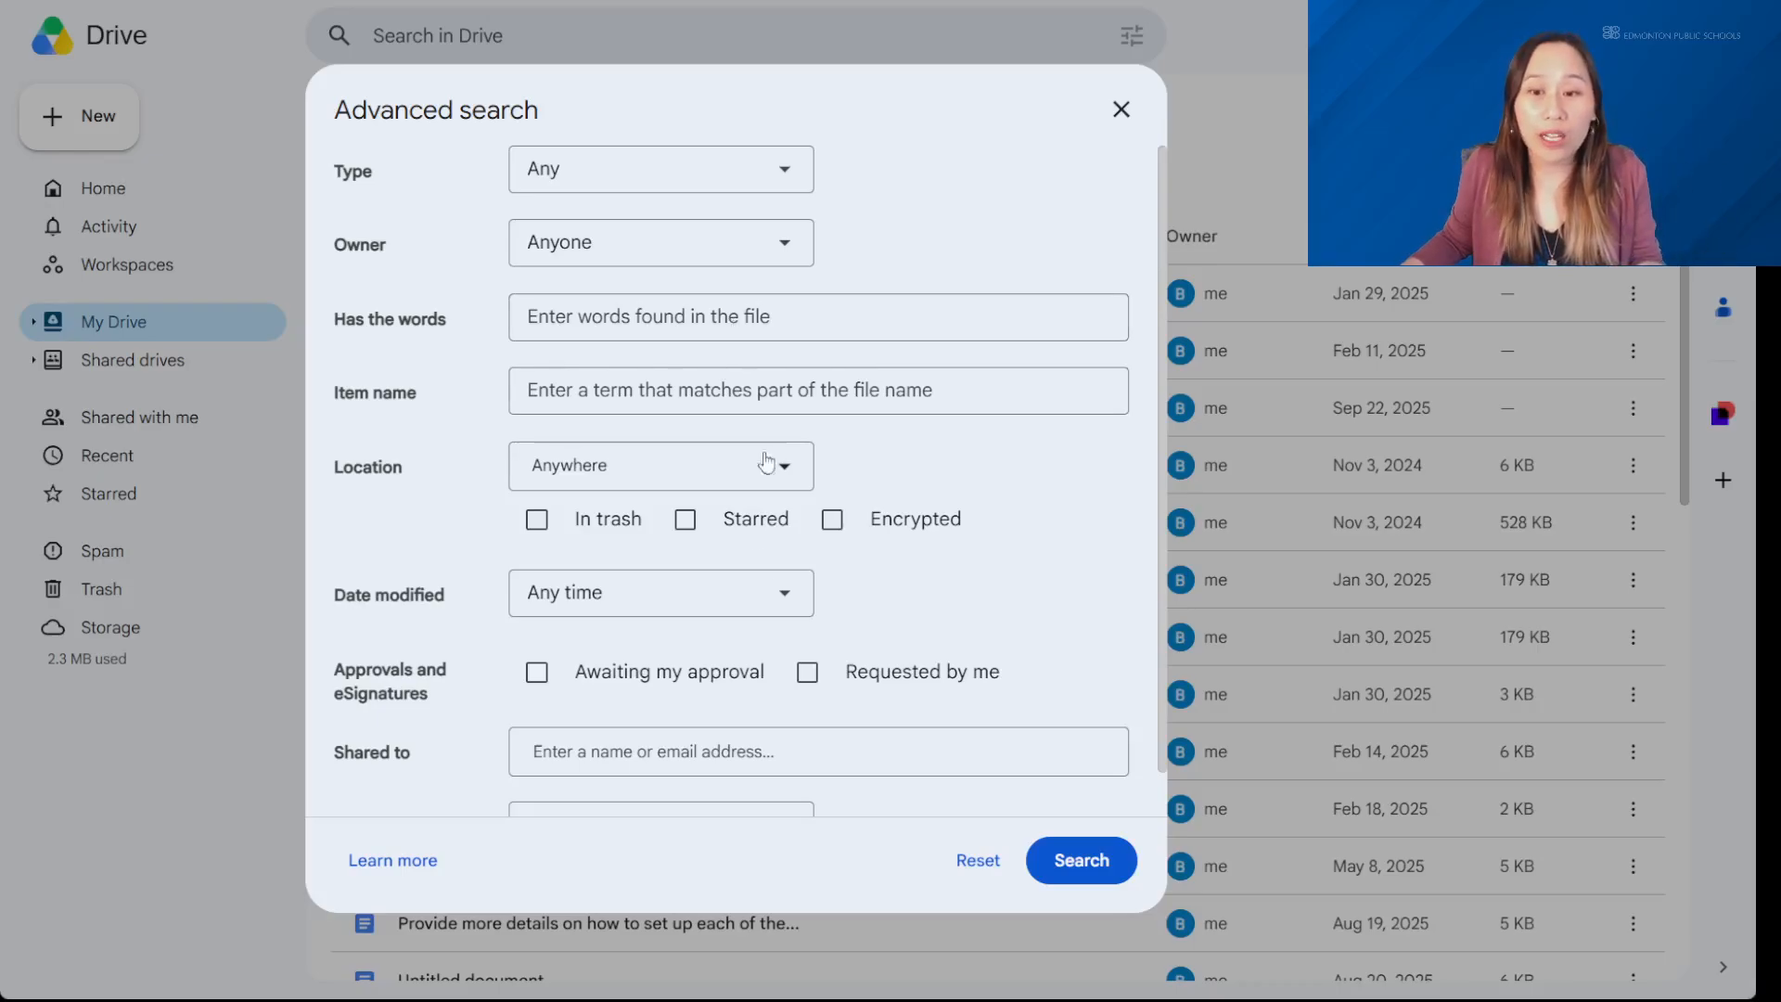
{"action": "scroll", "coordinate": [767, 461], "scroll_direction": "down", "scroll_amount": 1}
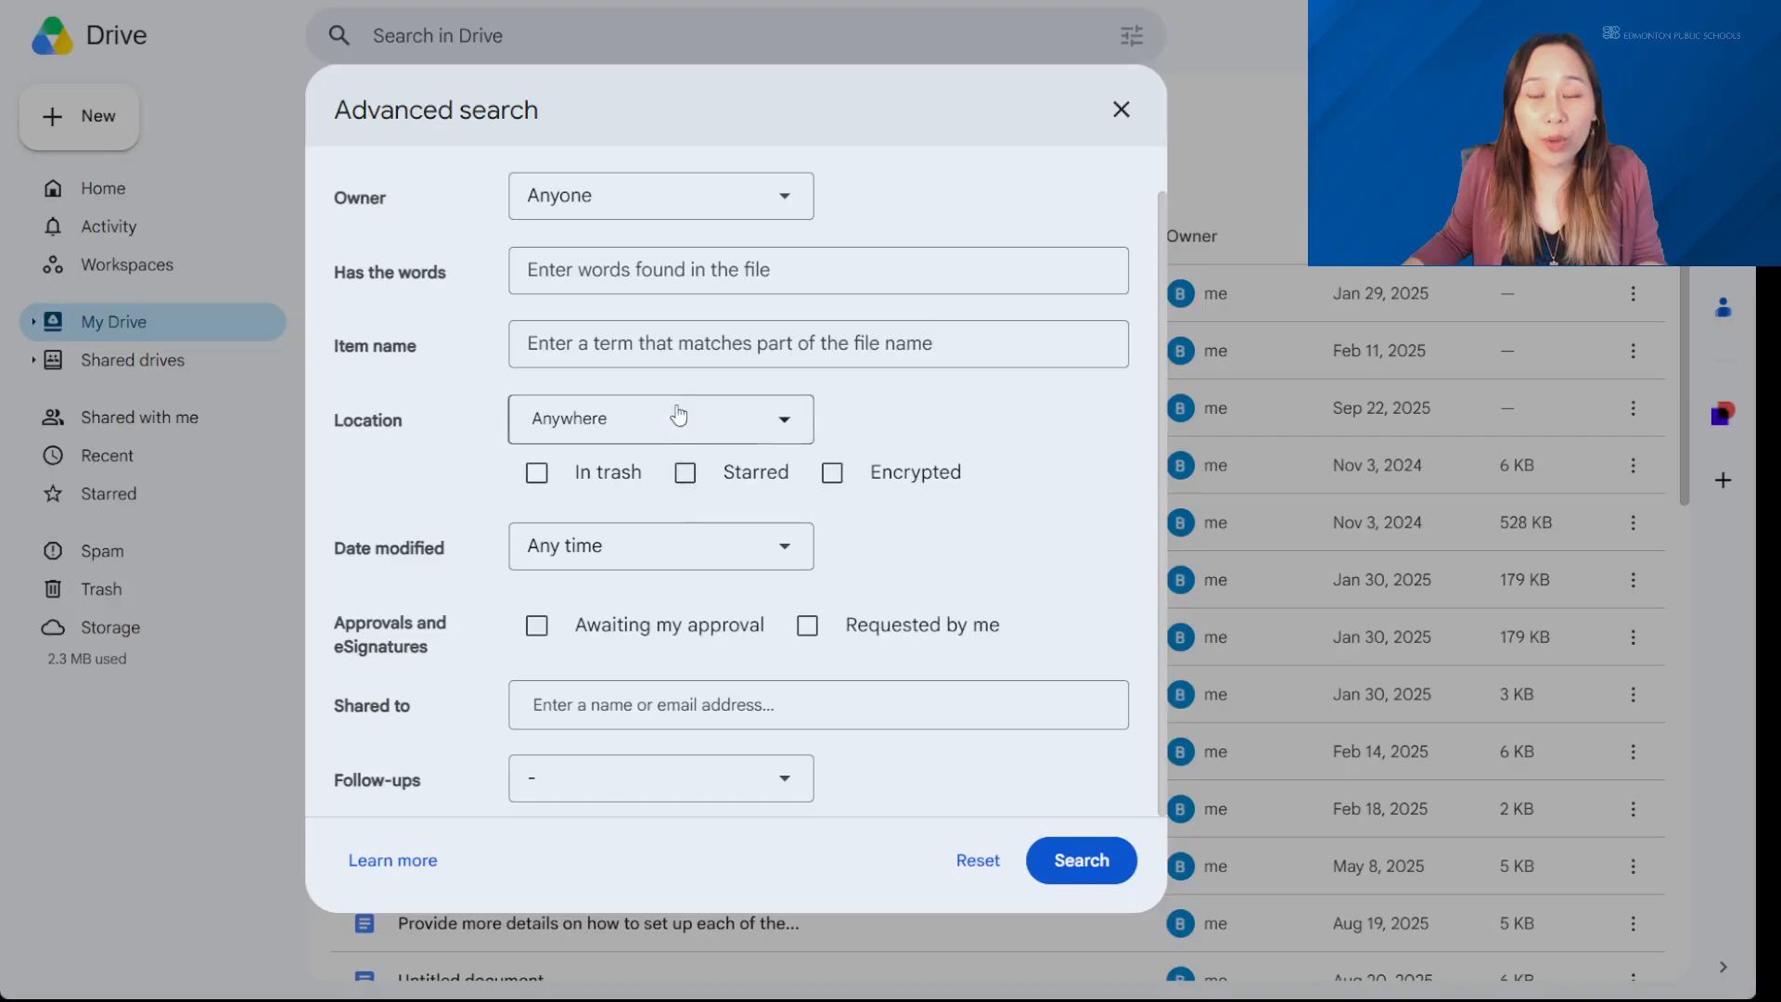
{"action": "left_click", "coordinate": [656, 557]}
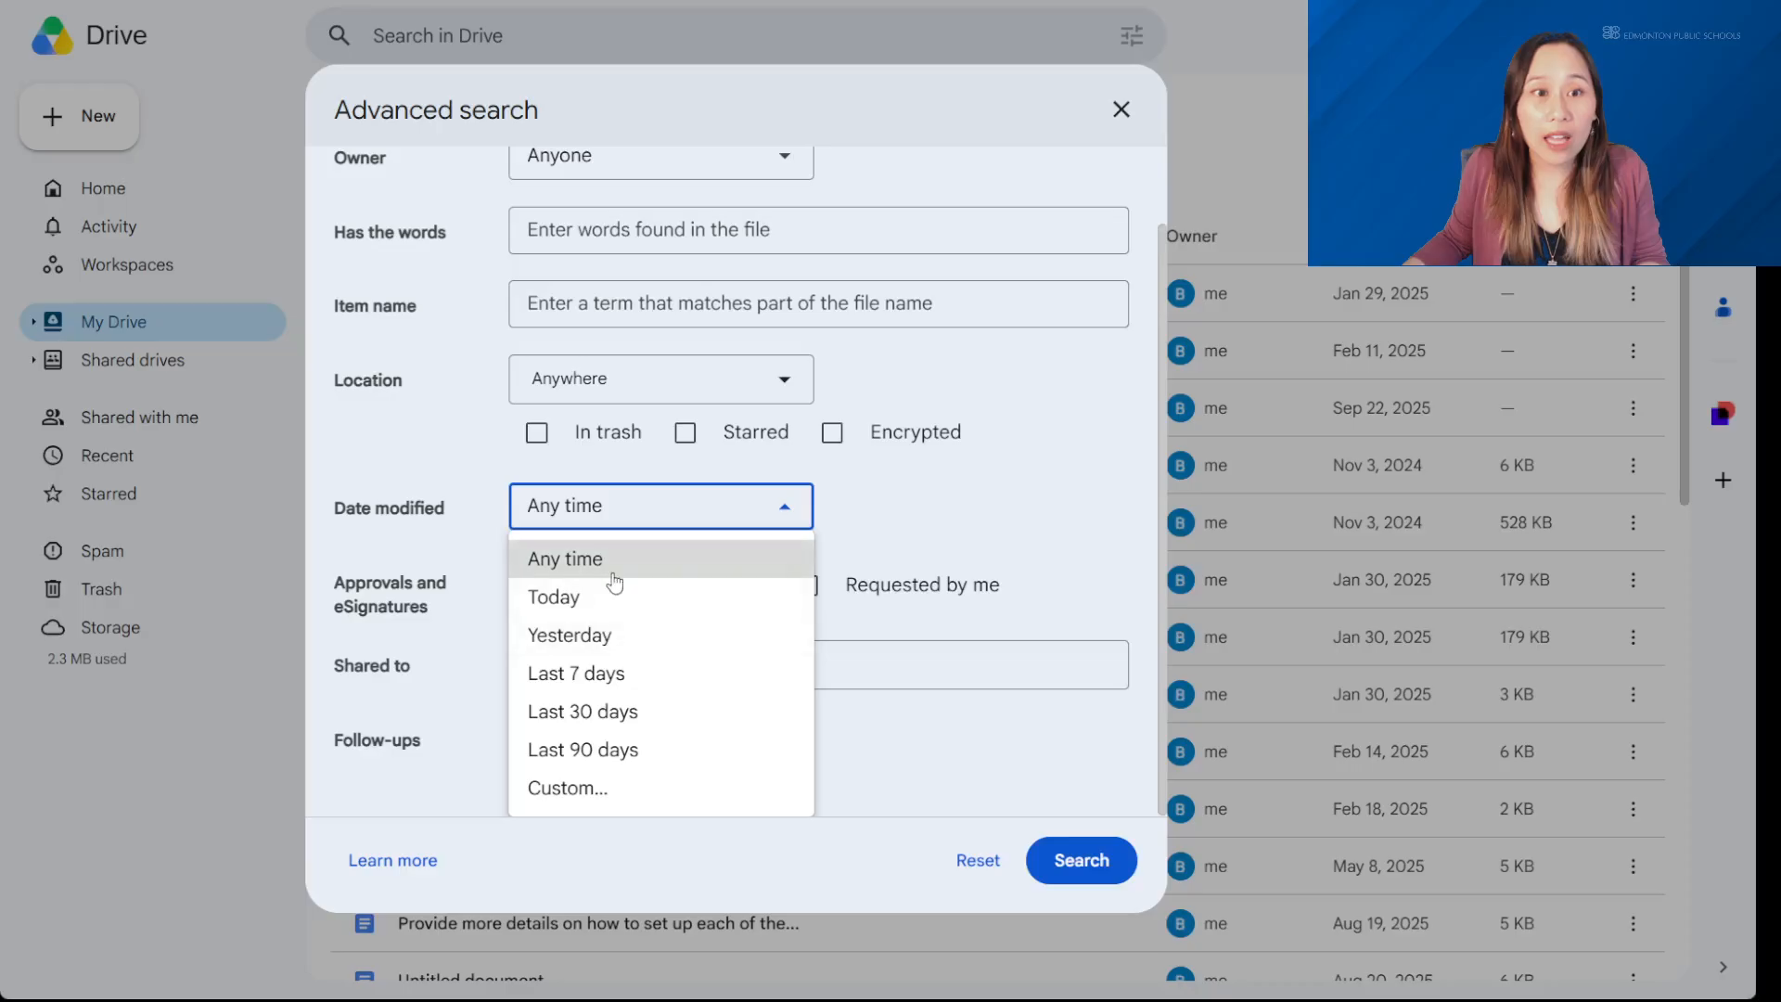
{"action": "left_click", "coordinate": [583, 751]}
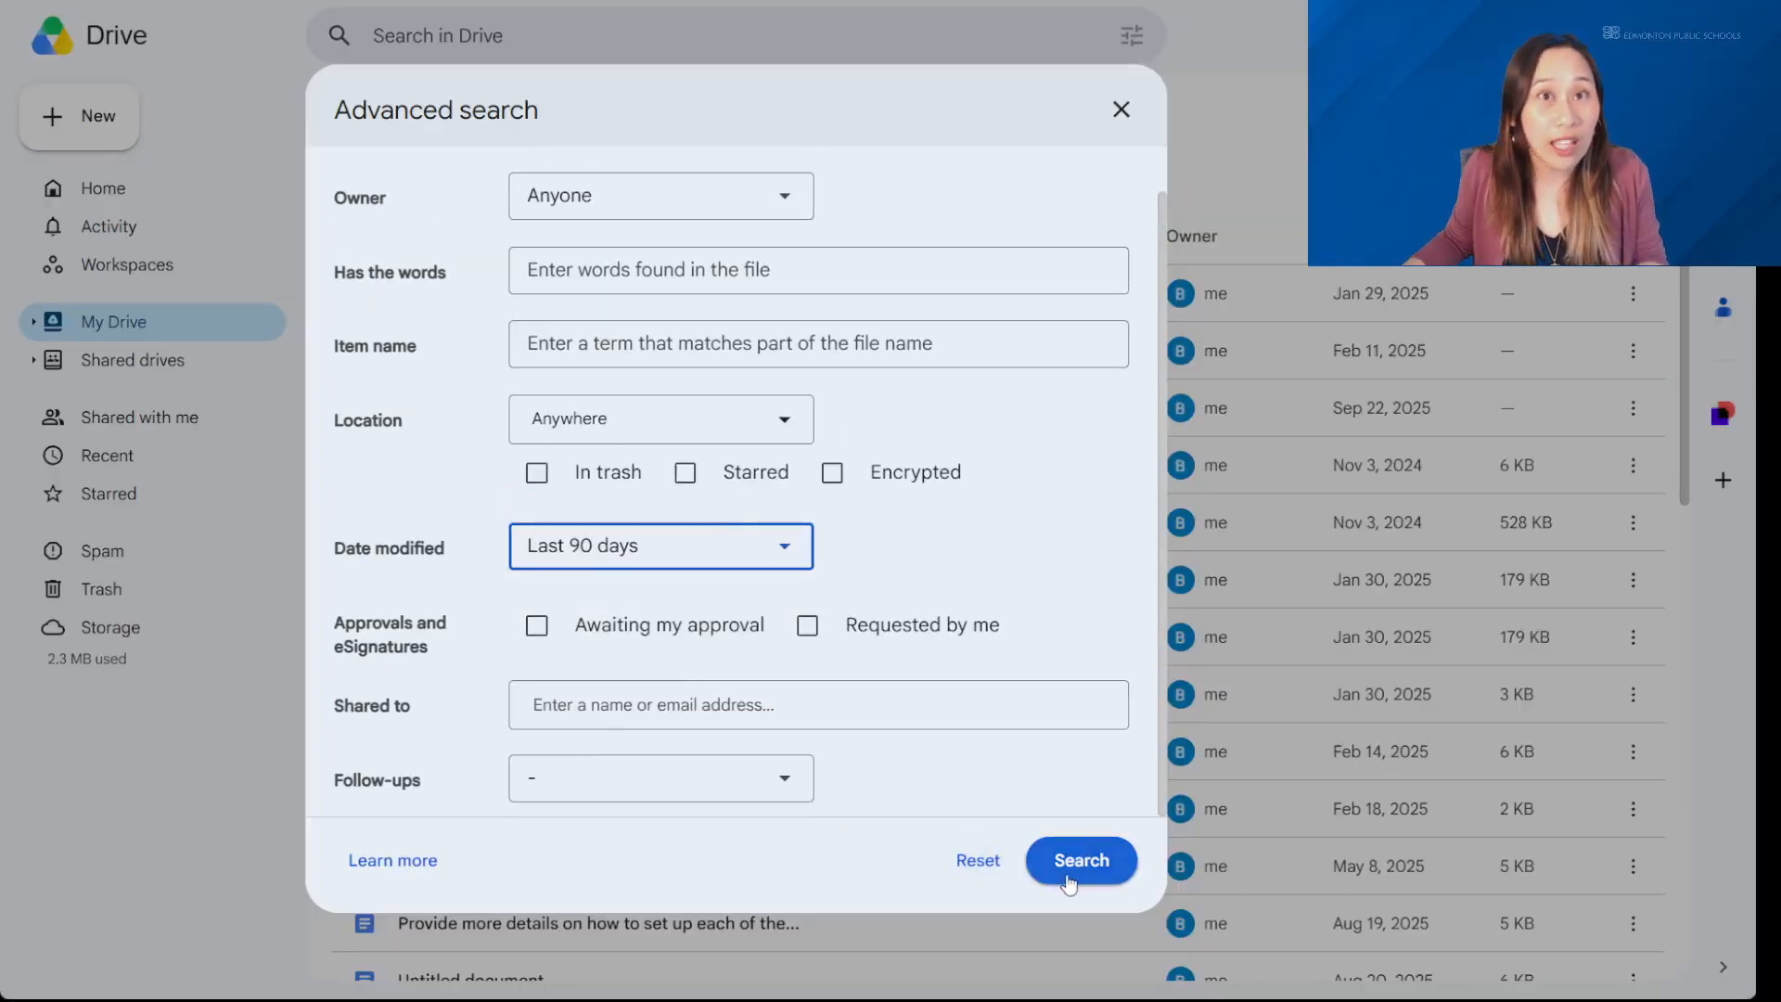
- Change the date modified filter to a custom range before June 1, 2025, and run the search
{"action": "left_click", "coordinate": [695, 547]}
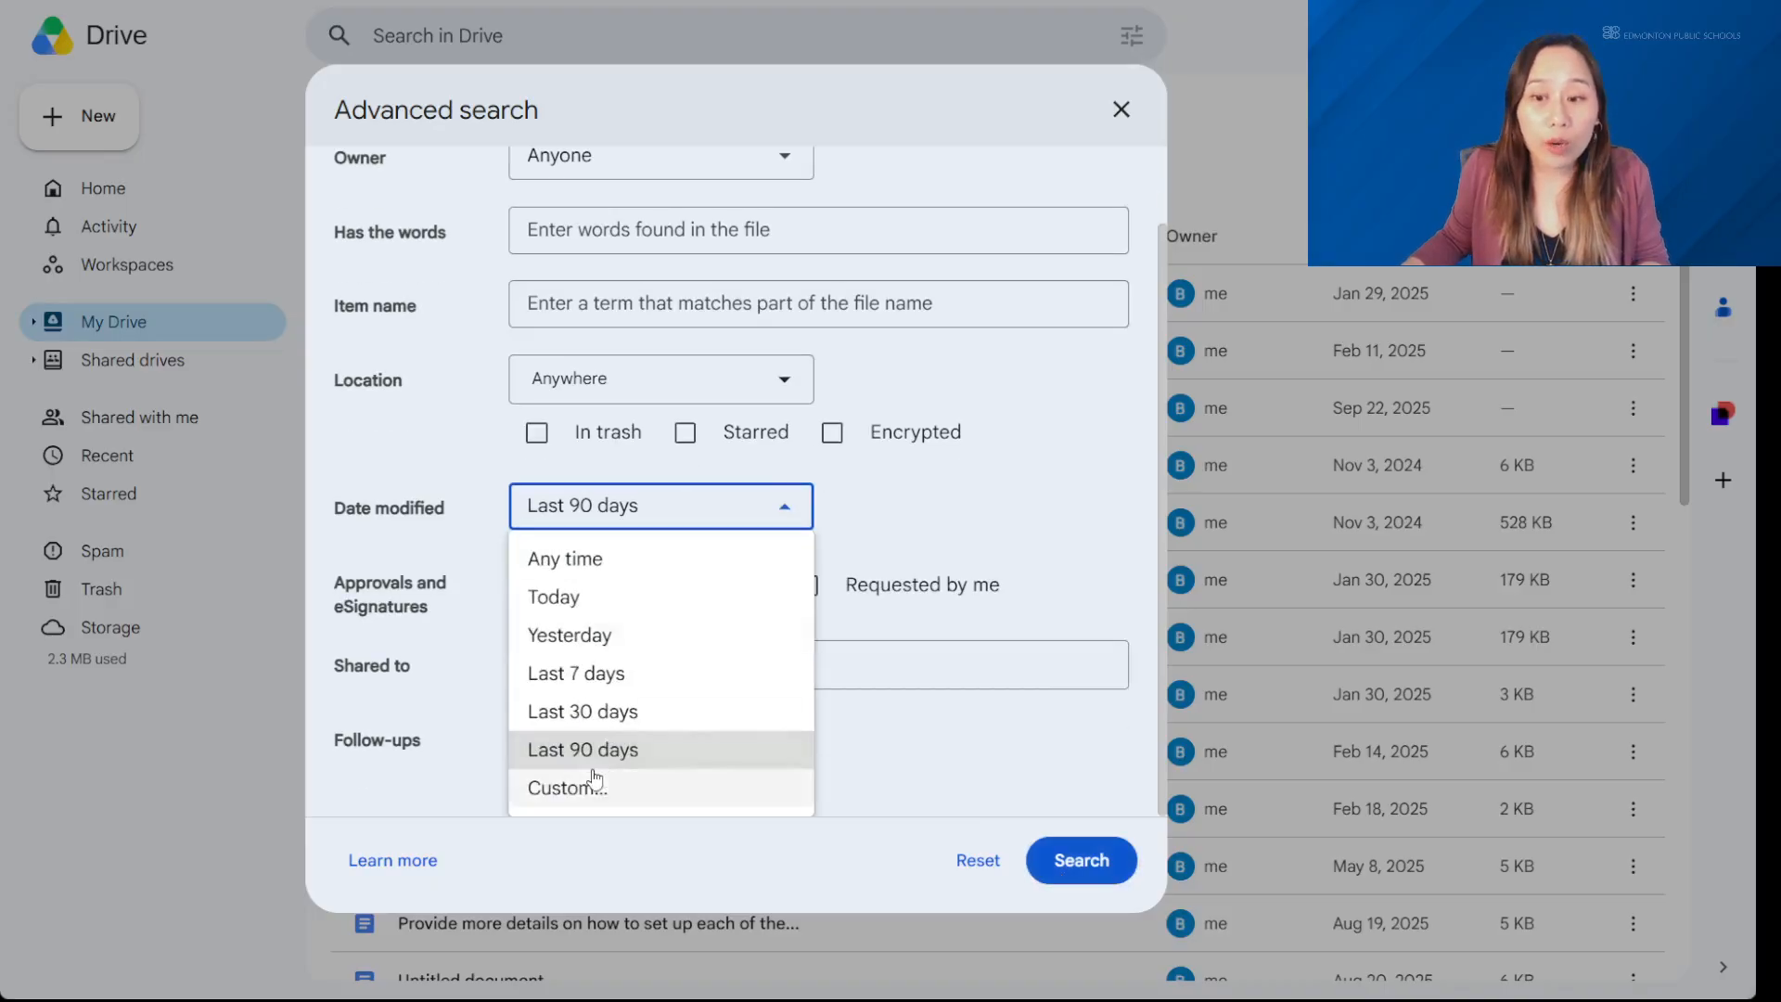
{"action": "left_click", "coordinate": [595, 779]}
{"action": "left_click", "coordinate": [756, 632]}
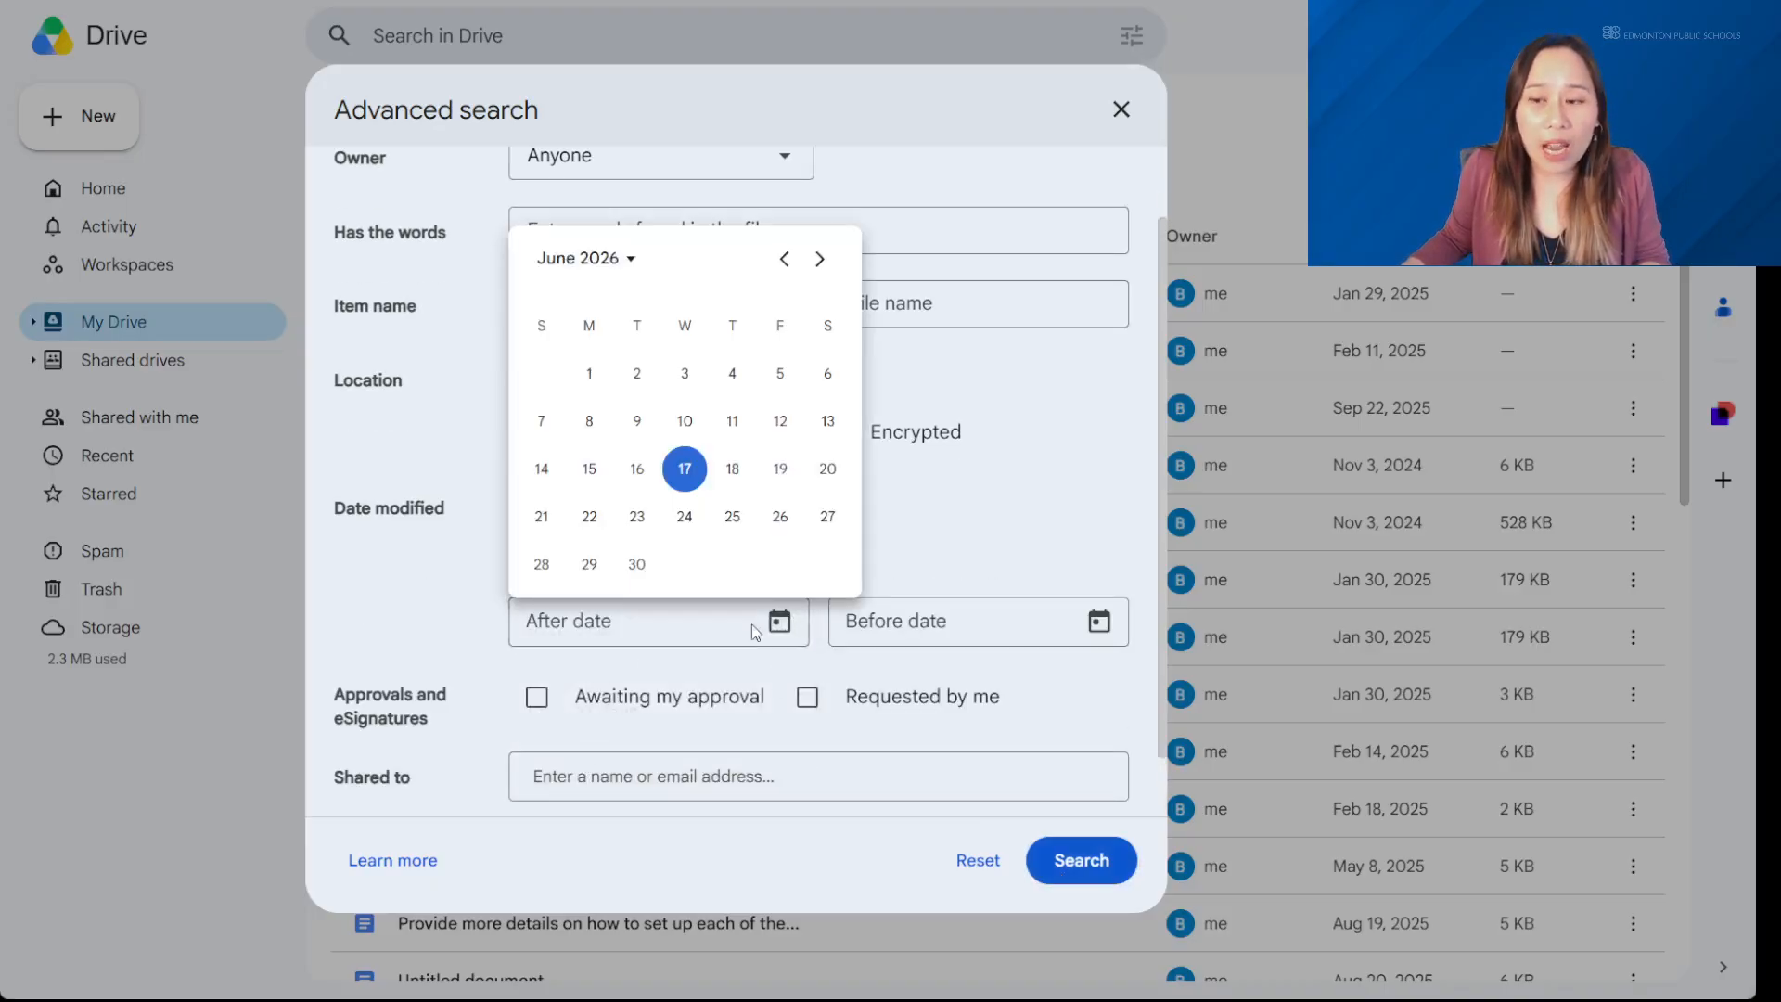
{"action": "left_click", "coordinate": [1103, 533]}
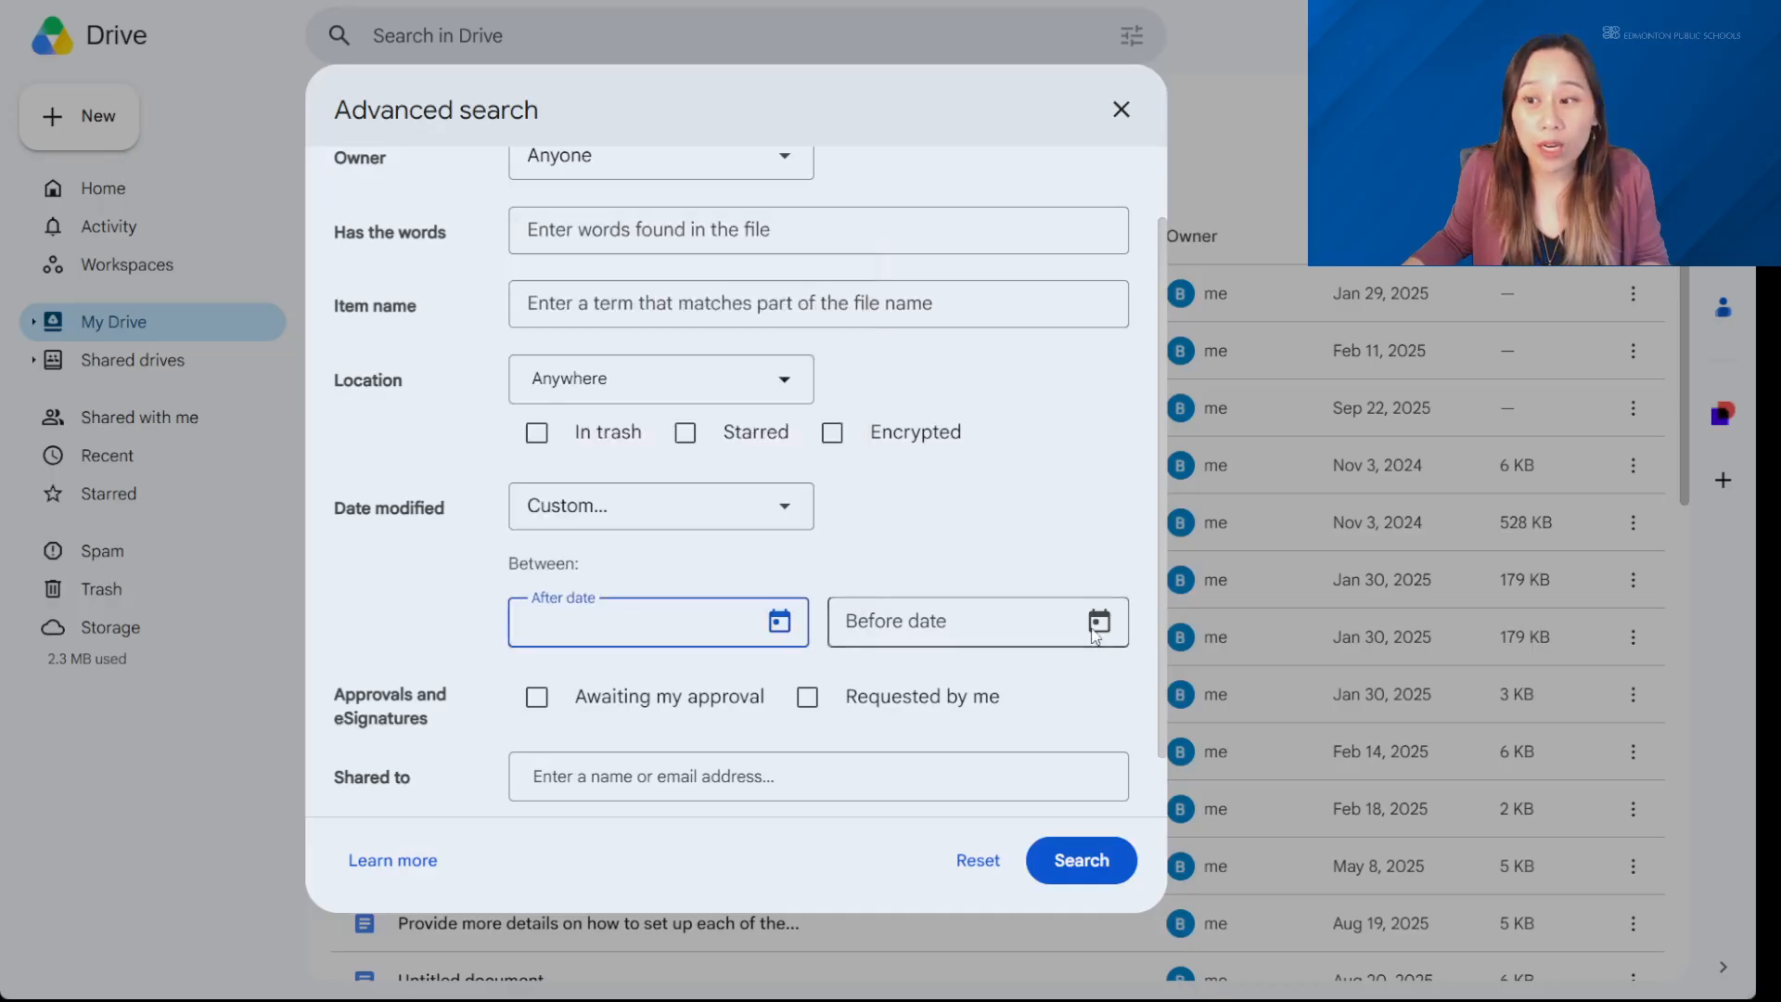
{"action": "left_click", "coordinate": [1100, 624]}
{"action": "left_click", "coordinate": [948, 259]}
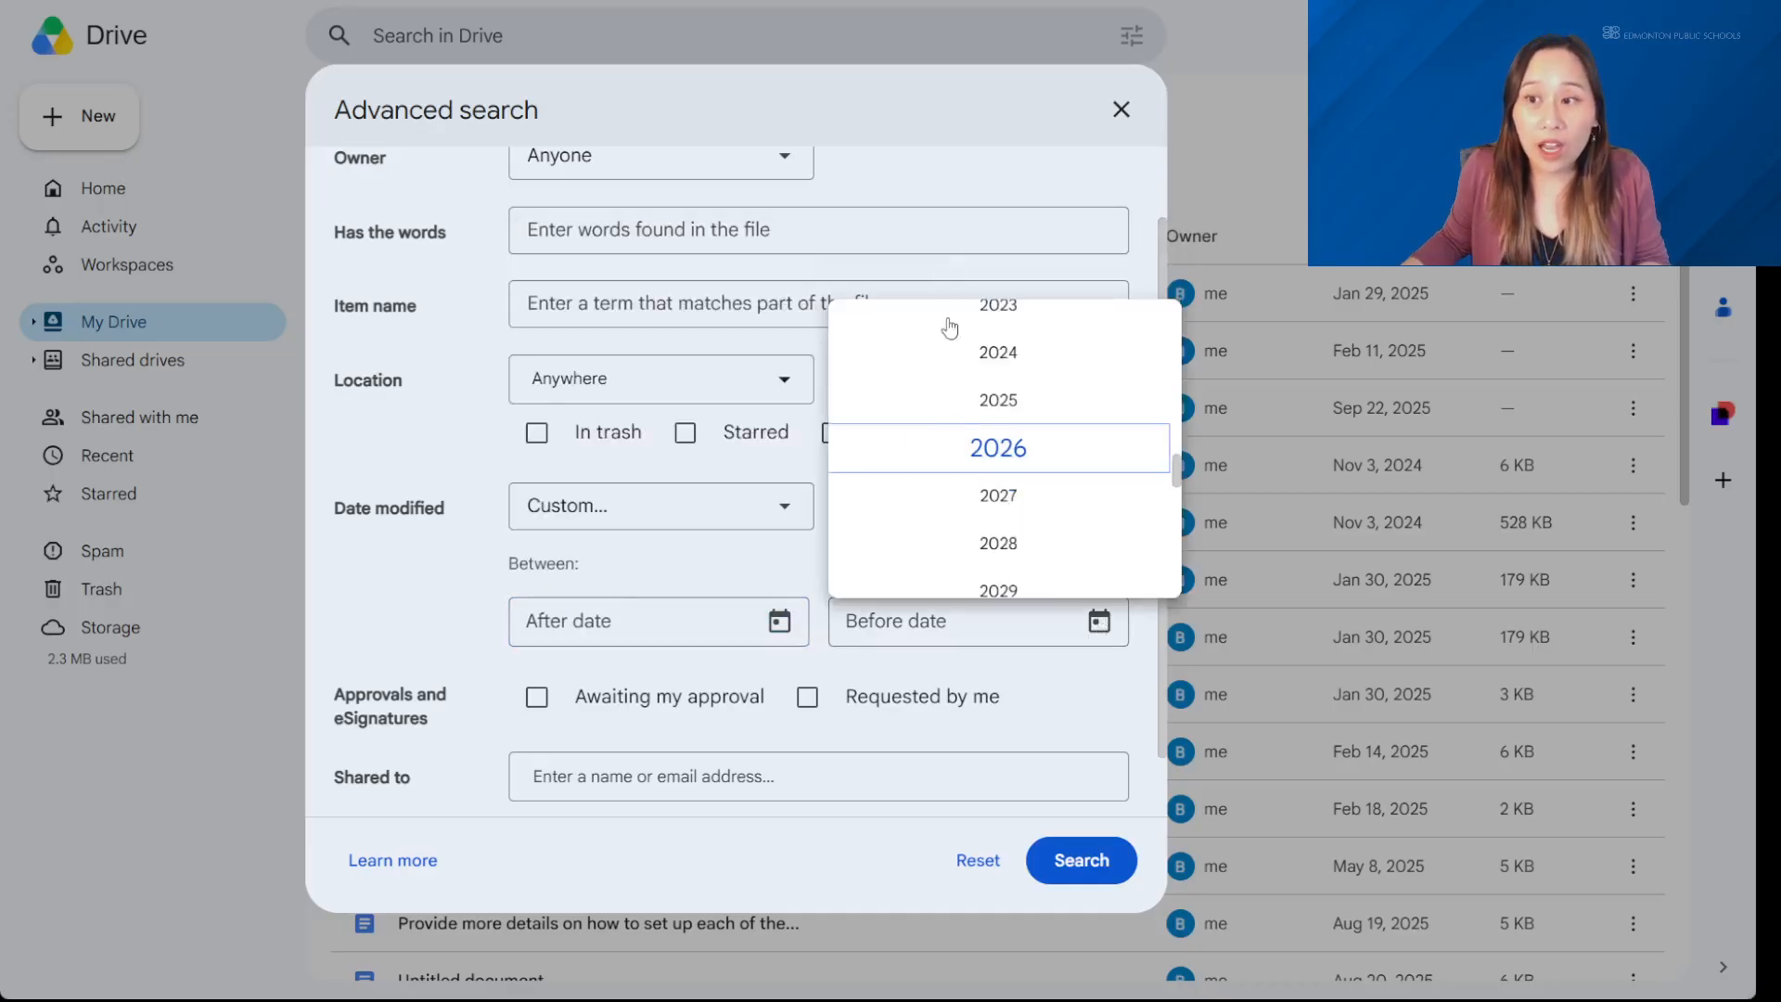
{"action": "scroll", "coordinate": [946, 477], "scroll_direction": "up", "scroll_amount": 5}
{"action": "scroll", "coordinate": [1011, 549], "scroll_direction": "down", "scroll_amount": 3}
{"action": "scroll", "coordinate": [1007, 528], "scroll_direction": "down", "scroll_amount": 2}
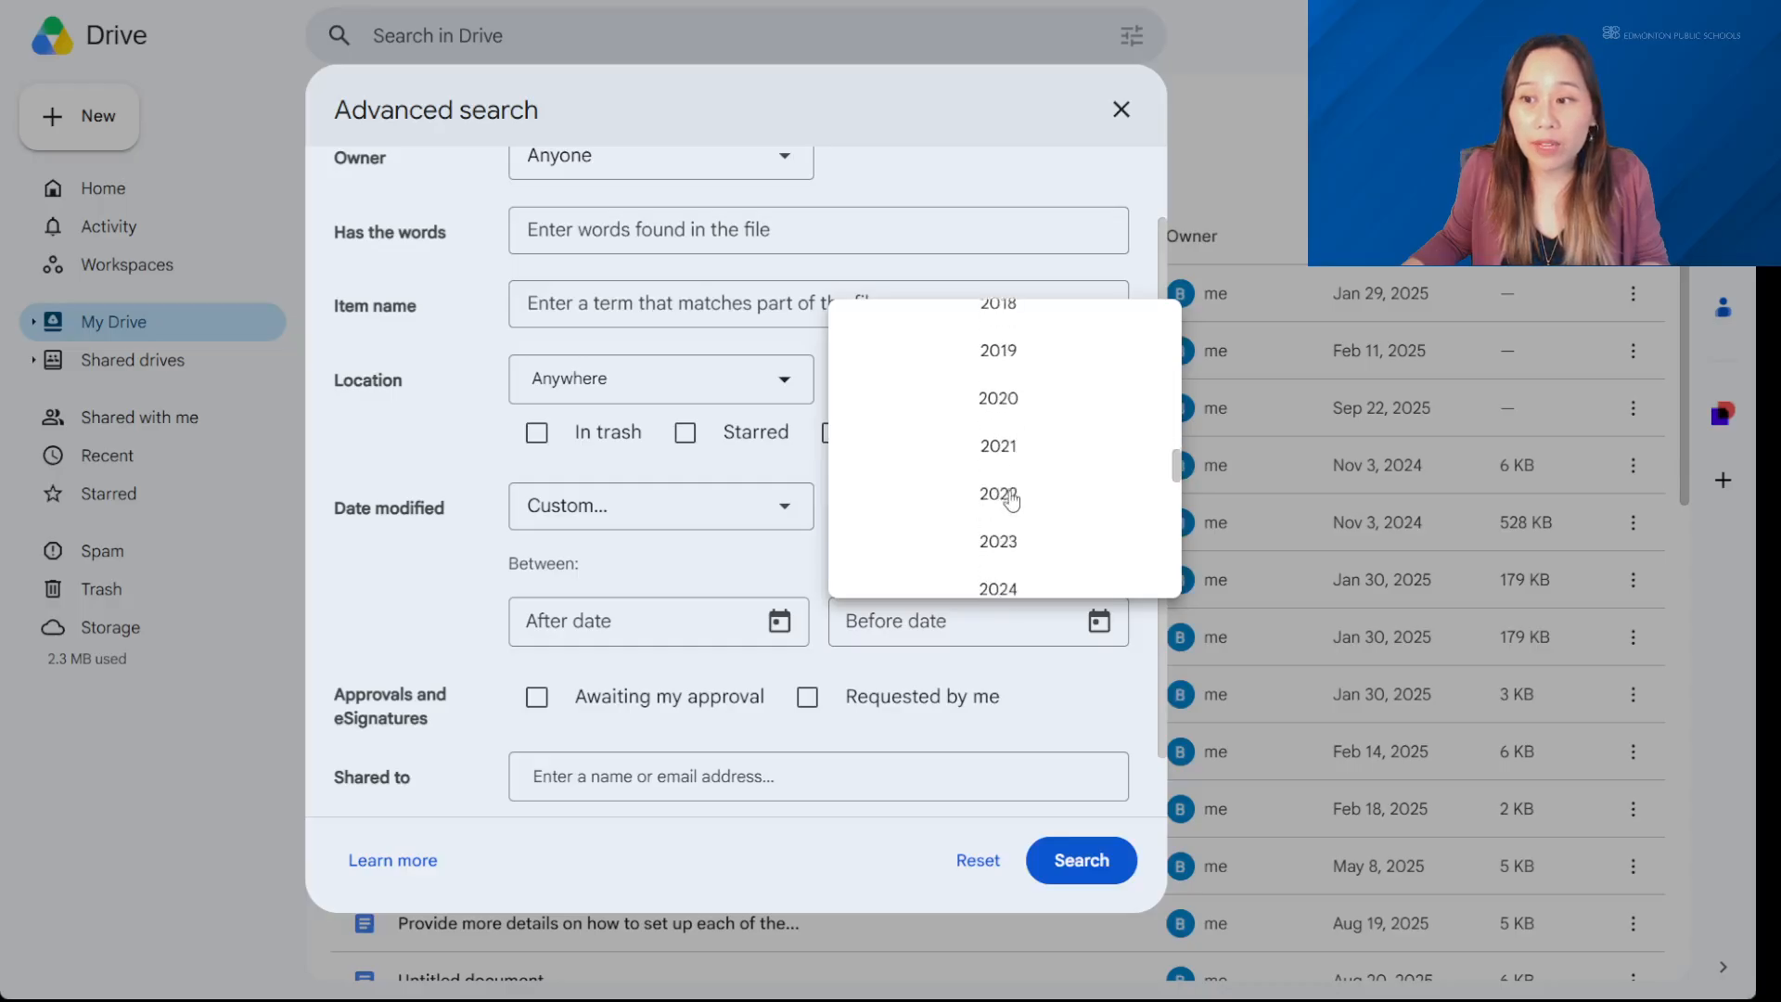
{"action": "left_click", "coordinate": [1005, 517]}
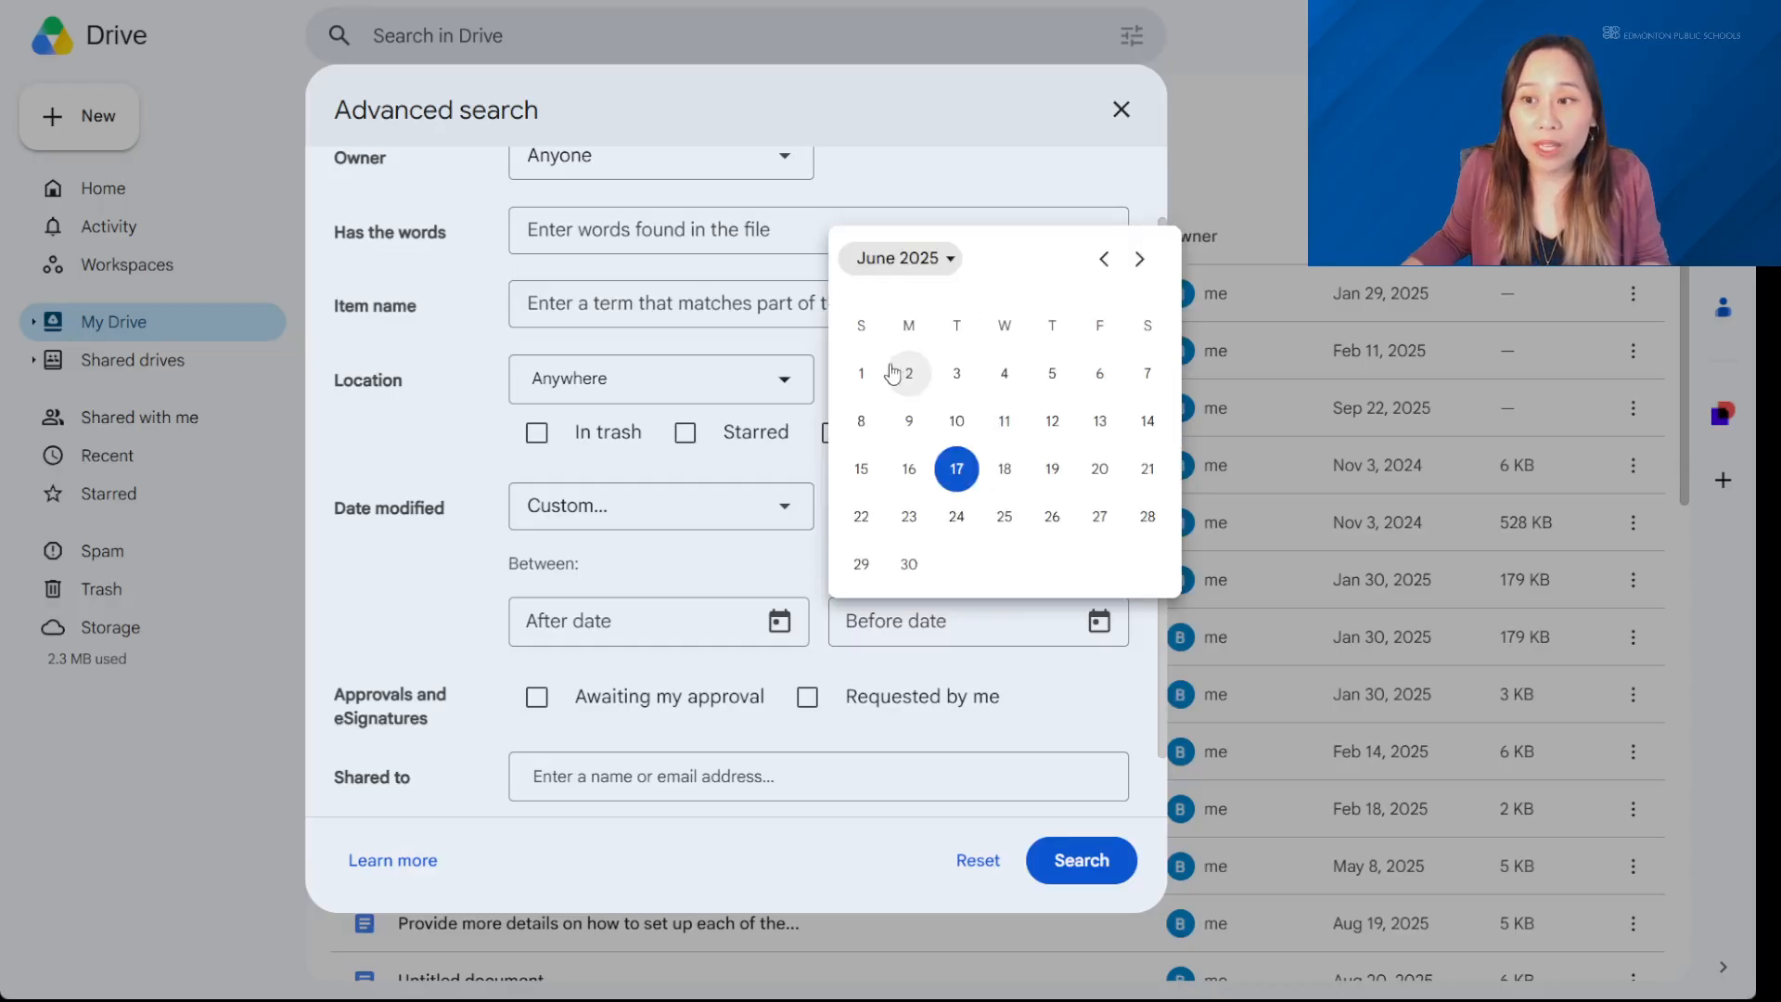
{"action": "left_click", "coordinate": [861, 373]}
{"action": "left_click", "coordinate": [1068, 855]}
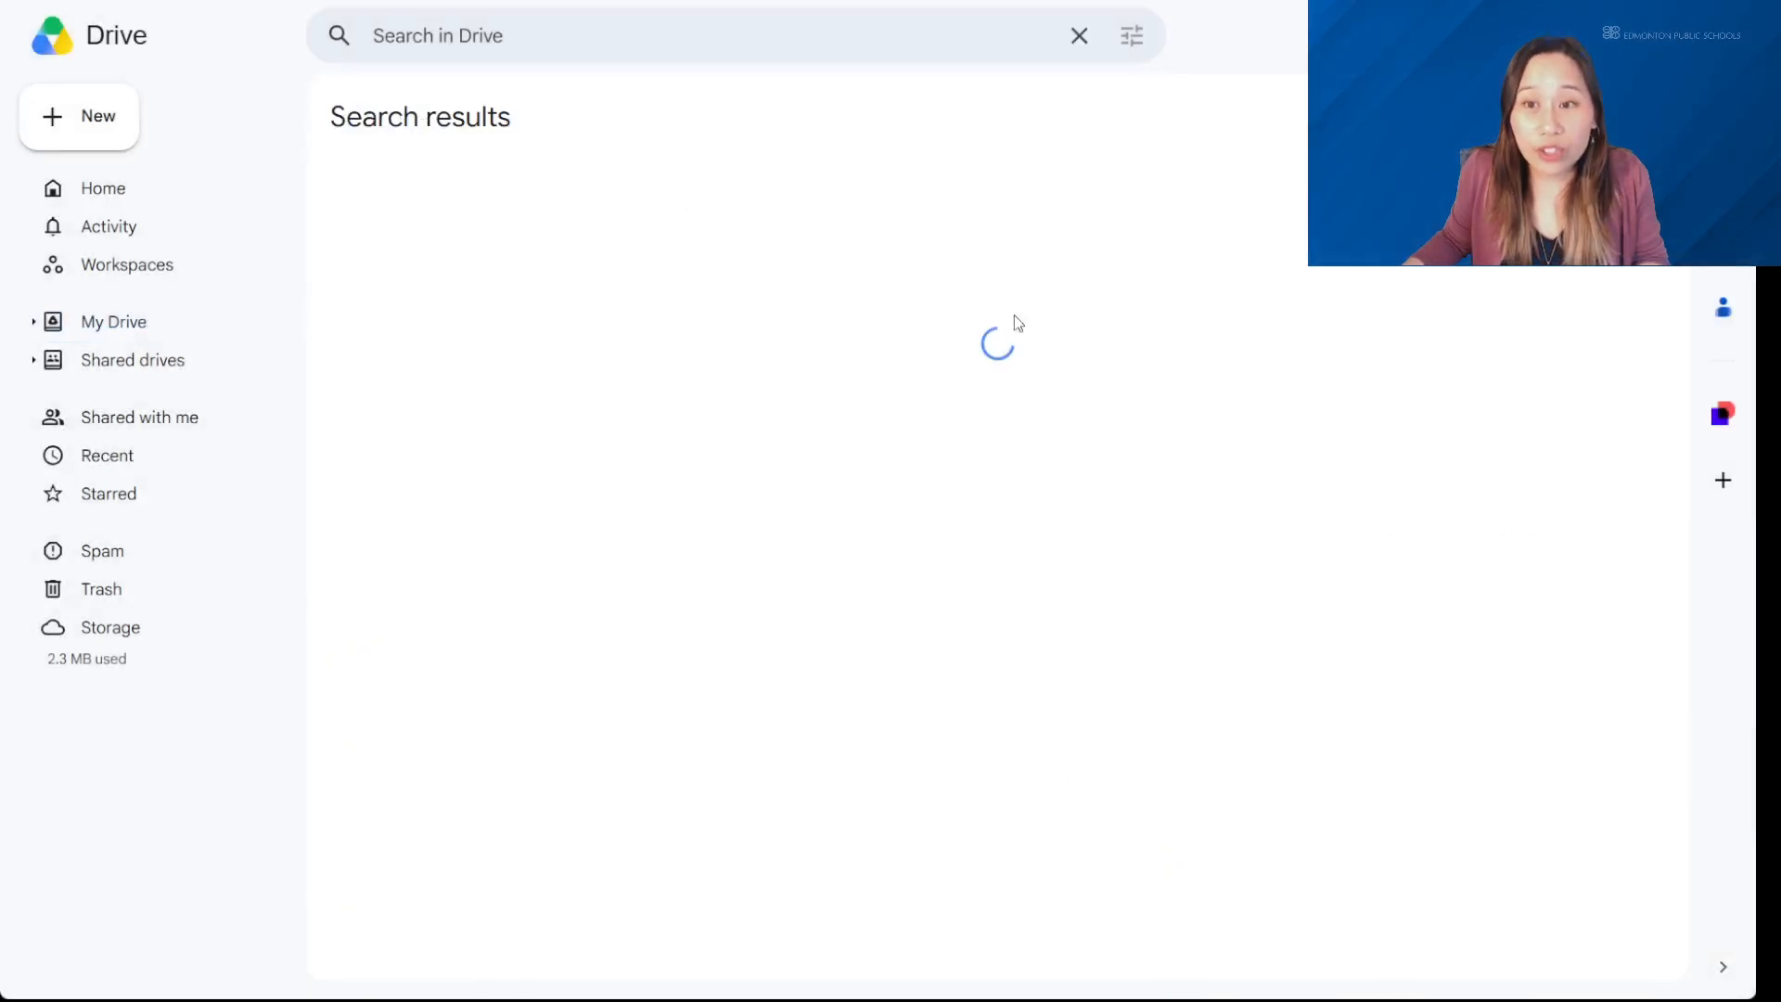
- Examine the old files in the search results in list layout and as a grid of previews, ending in list layout
{"action": "scroll", "coordinate": [1050, 473], "scroll_direction": "down", "scroll_amount": 5}
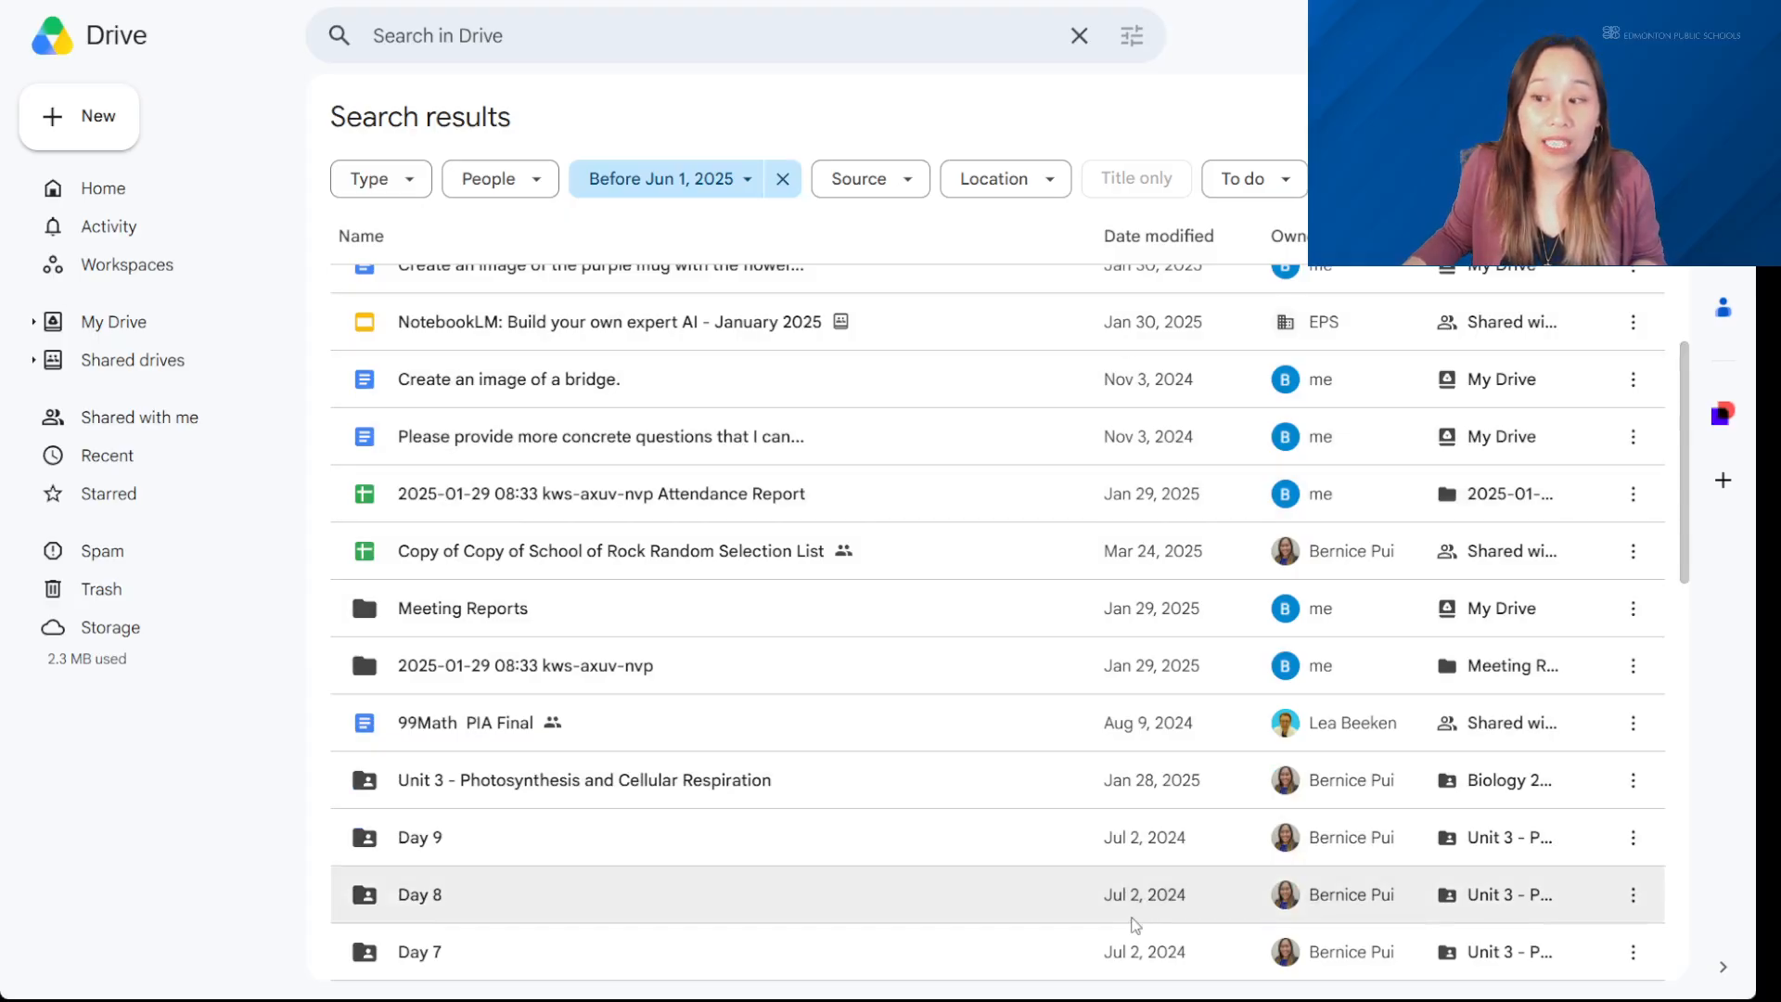
{"action": "scroll", "coordinate": [1134, 919], "scroll_direction": "up", "scroll_amount": 2}
{"action": "scroll", "coordinate": [1160, 724], "scroll_direction": "down", "scroll_amount": 9}
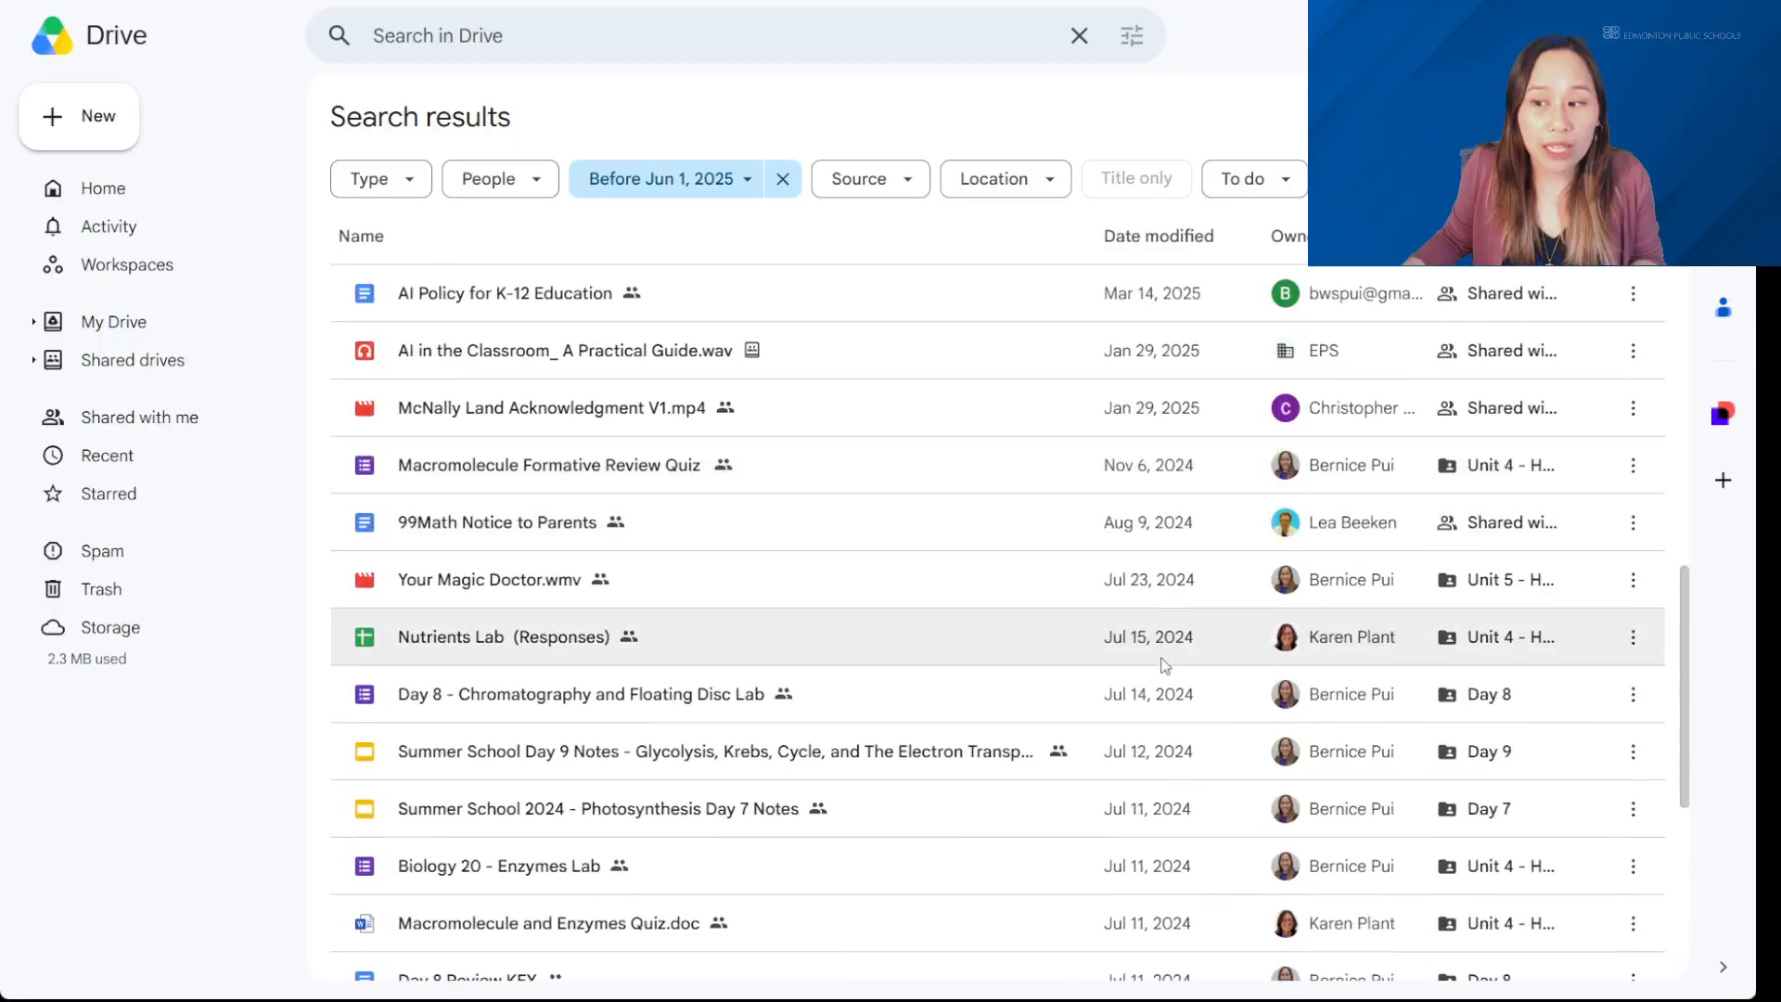
{"action": "scroll", "coordinate": [1165, 664], "scroll_direction": "down", "scroll_amount": 3}
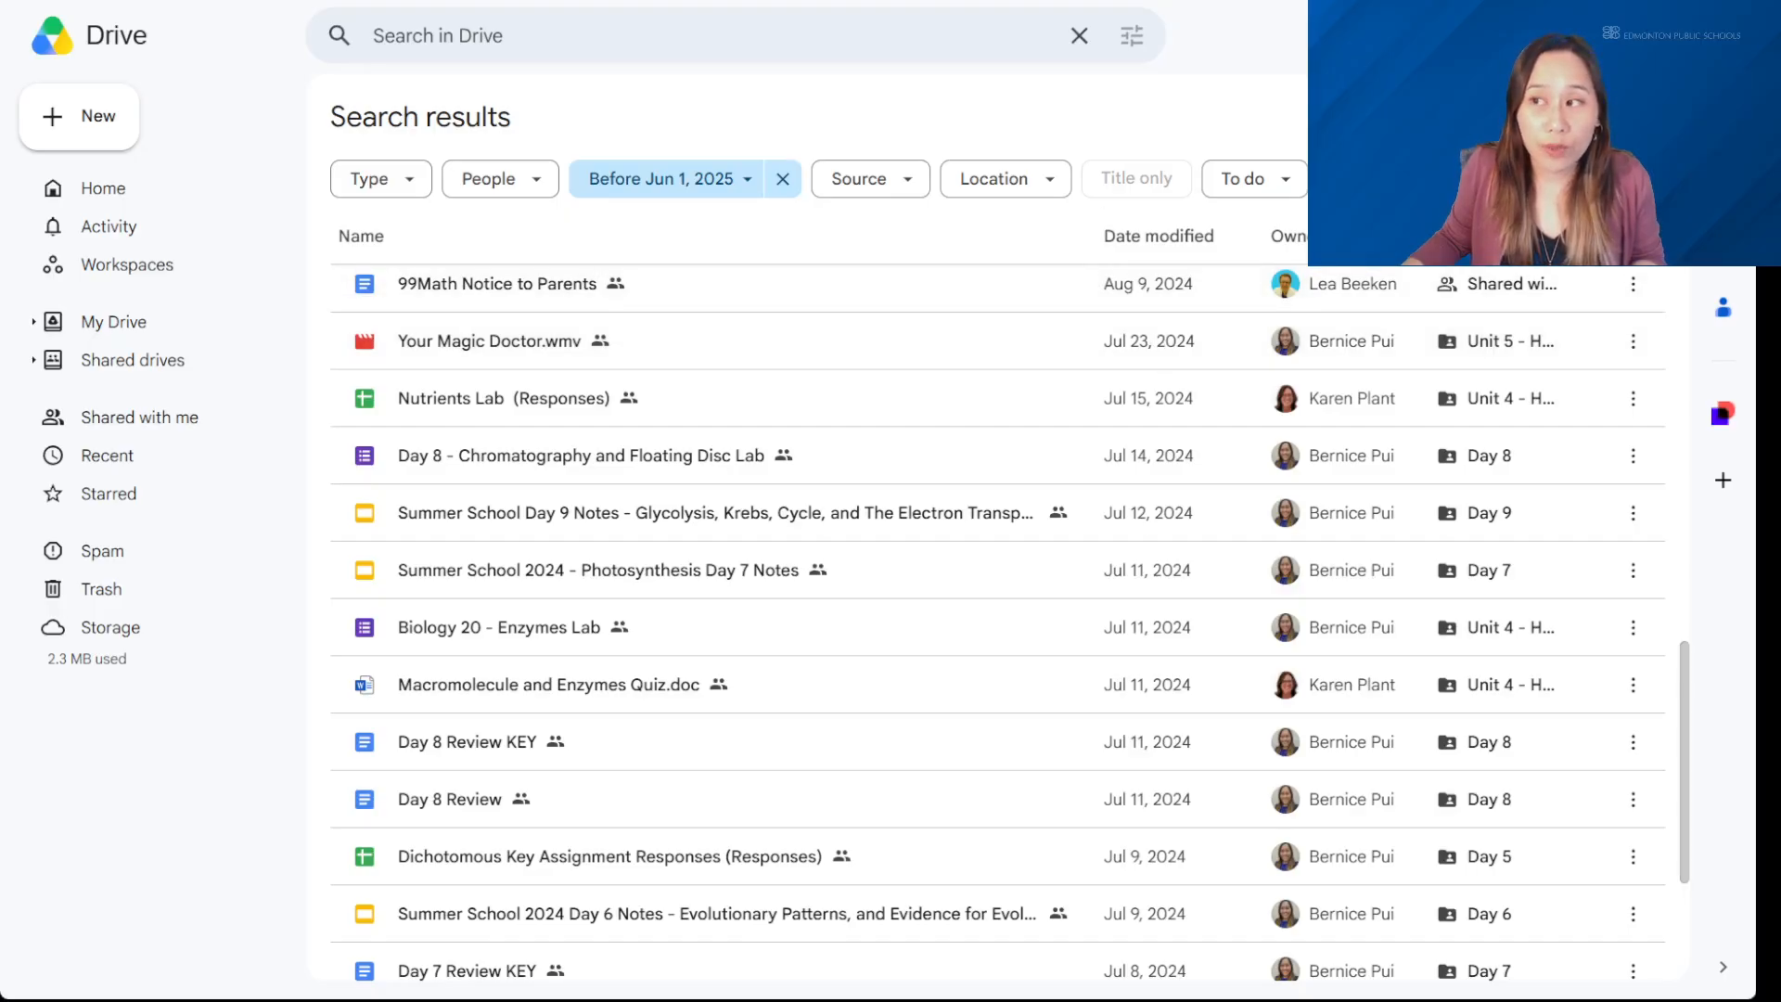
{"action": "left_click", "coordinate": [1582, 117]}
{"action": "scroll", "coordinate": [1394, 445], "scroll_direction": "down", "scroll_amount": 3}
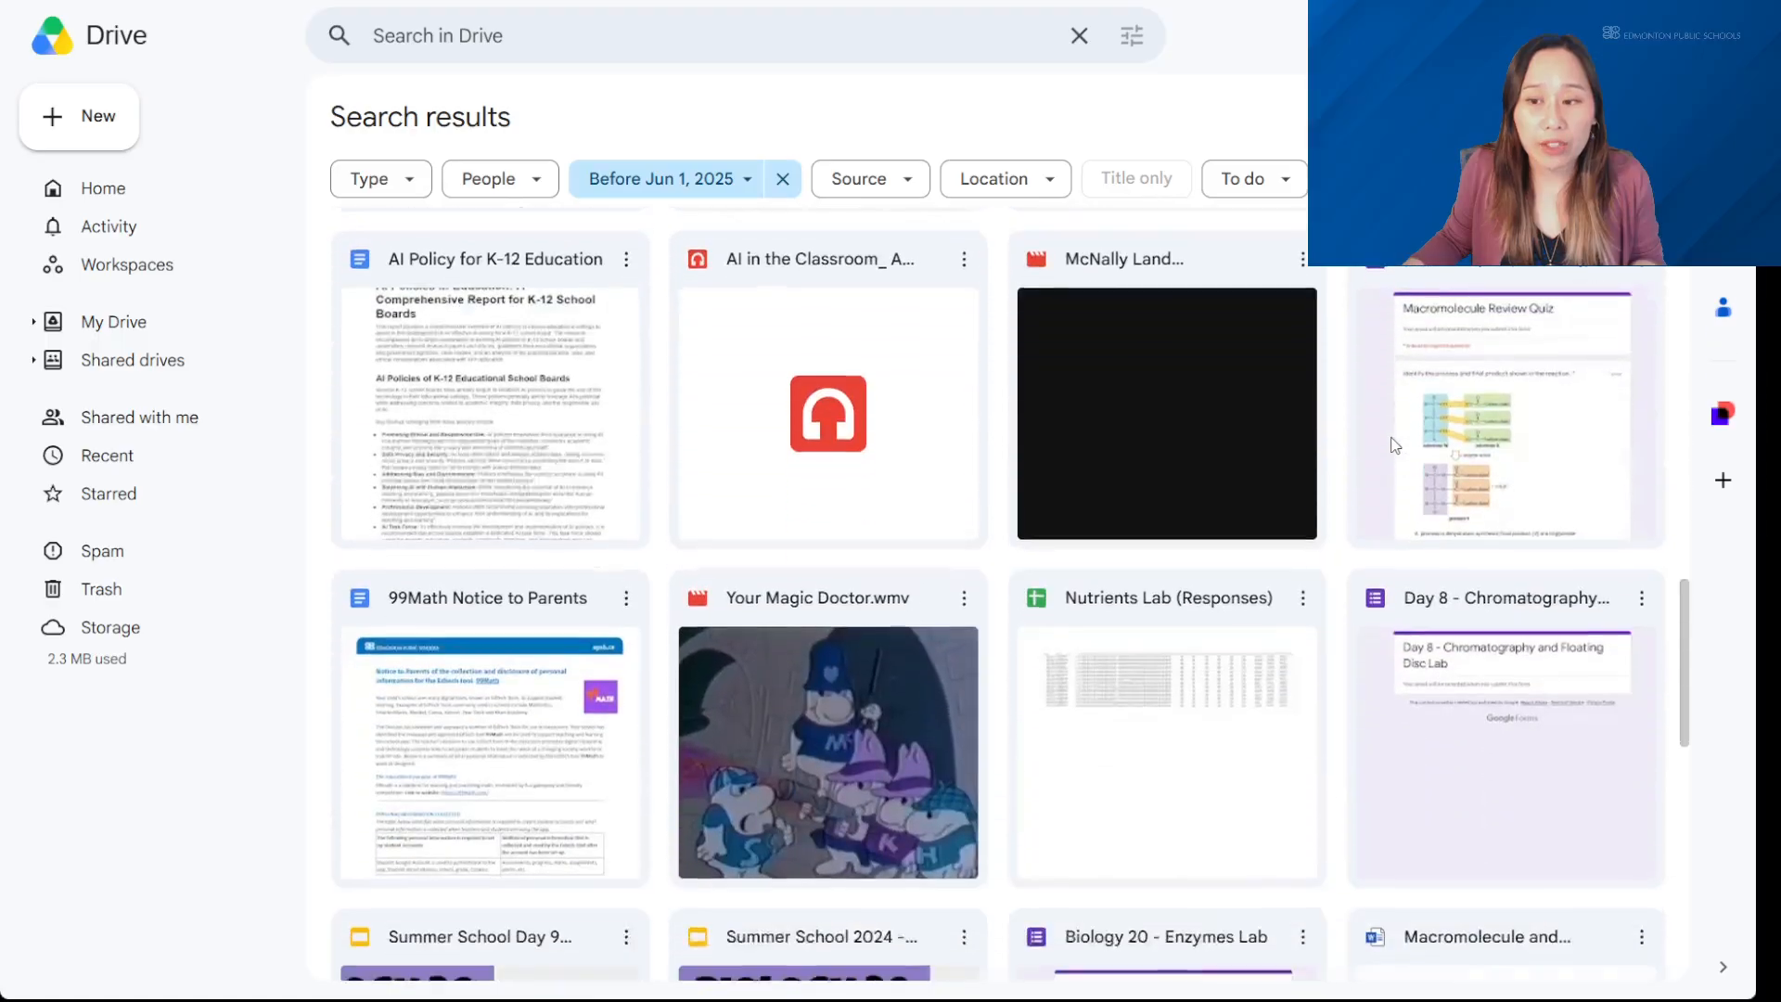
{"action": "scroll", "coordinate": [1165, 536], "scroll_direction": "down", "scroll_amount": 8}
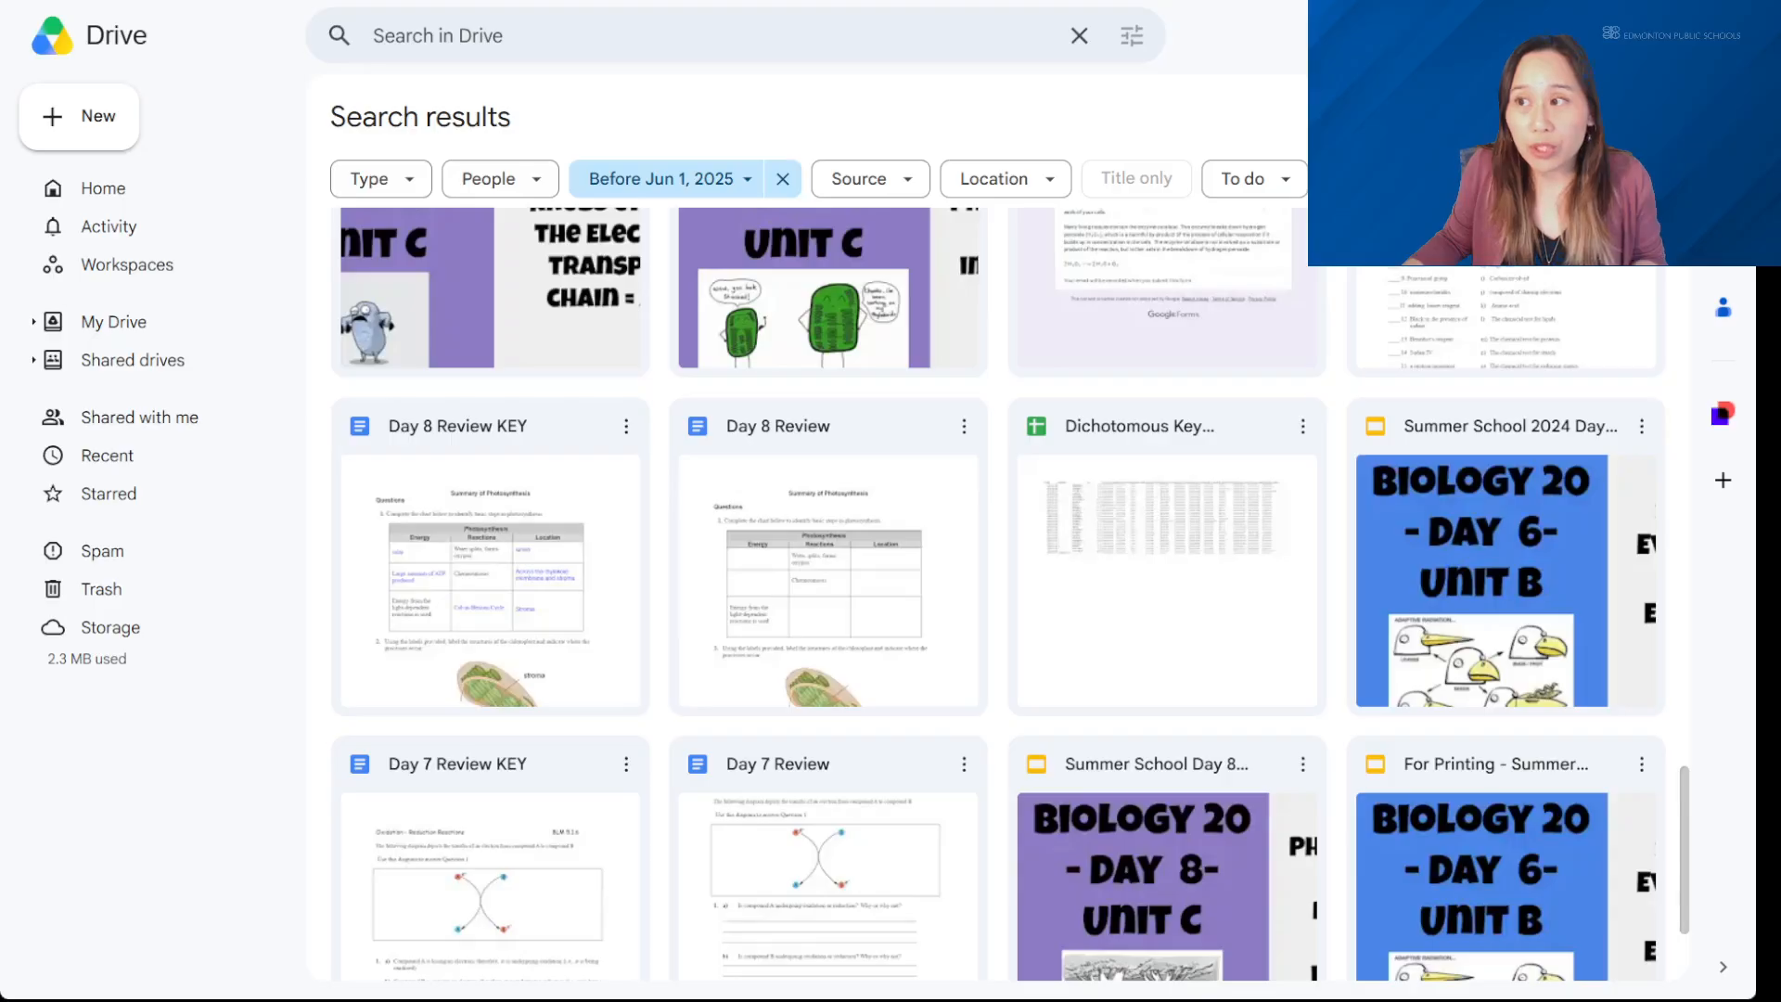
{"action": "left_click", "coordinate": [1527, 117]}
{"action": "scroll", "coordinate": [918, 592], "scroll_direction": "down", "scroll_amount": 2}
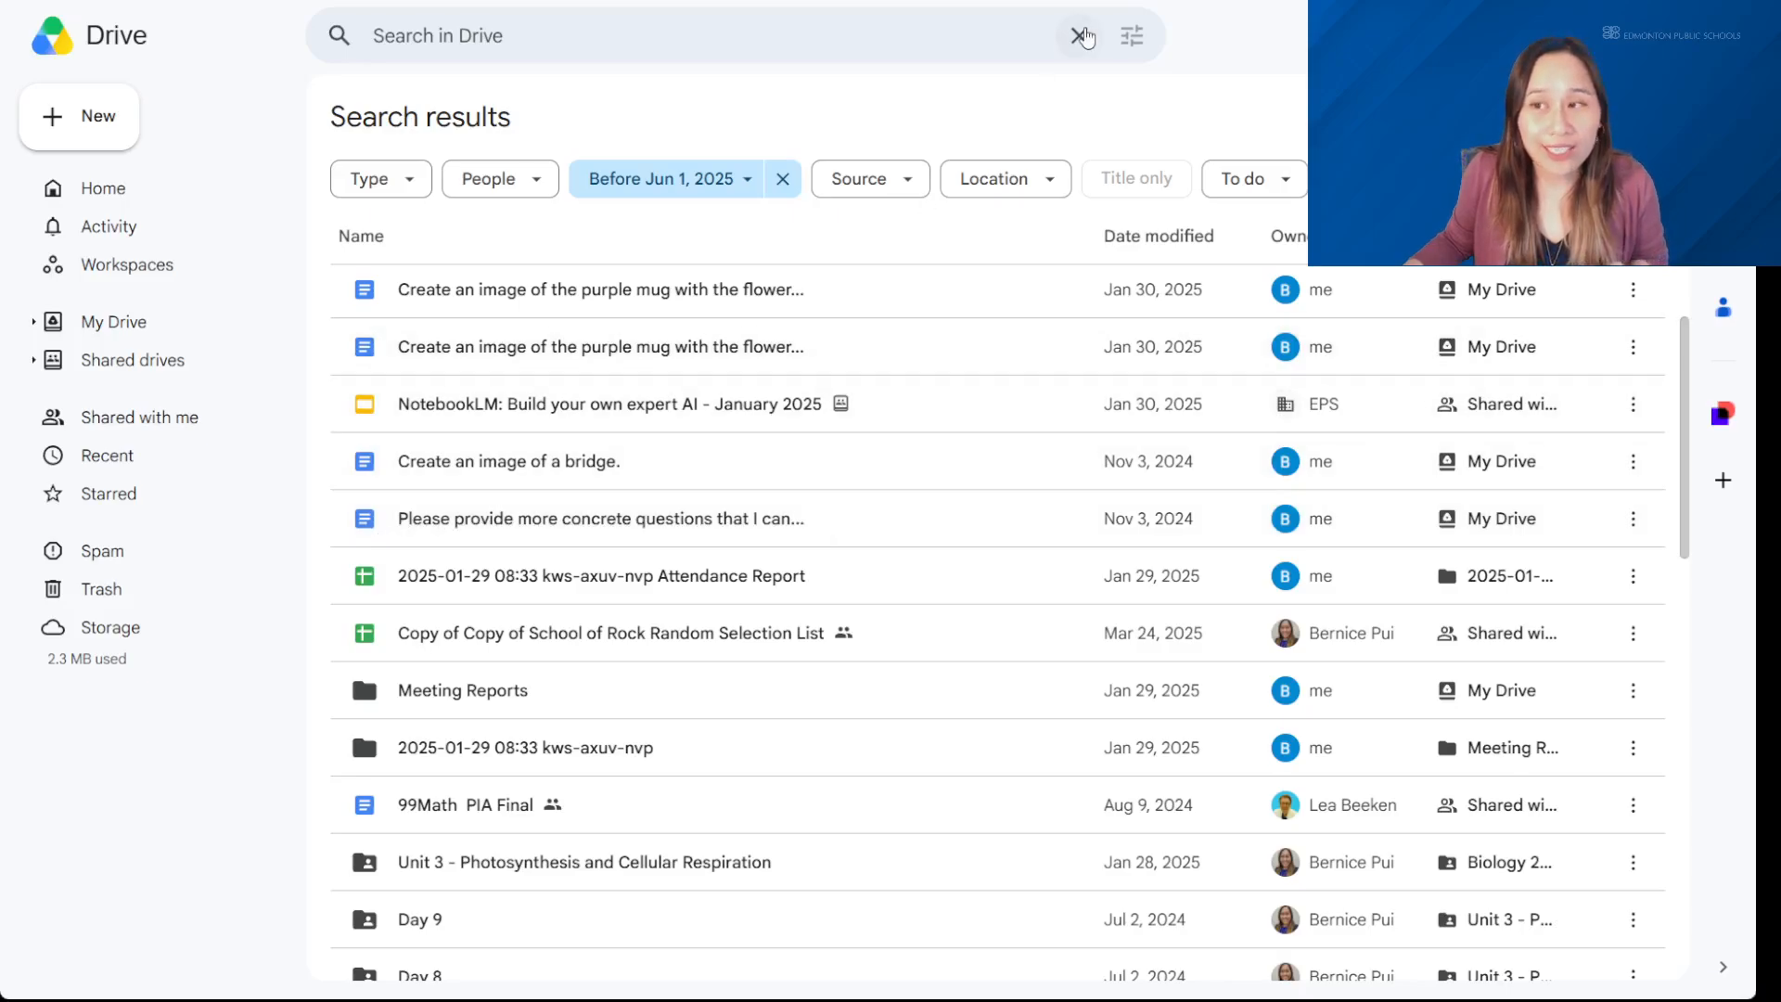
- Return to My Drive and create a new folder named "To File"
{"action": "left_click", "coordinate": [210, 200]}
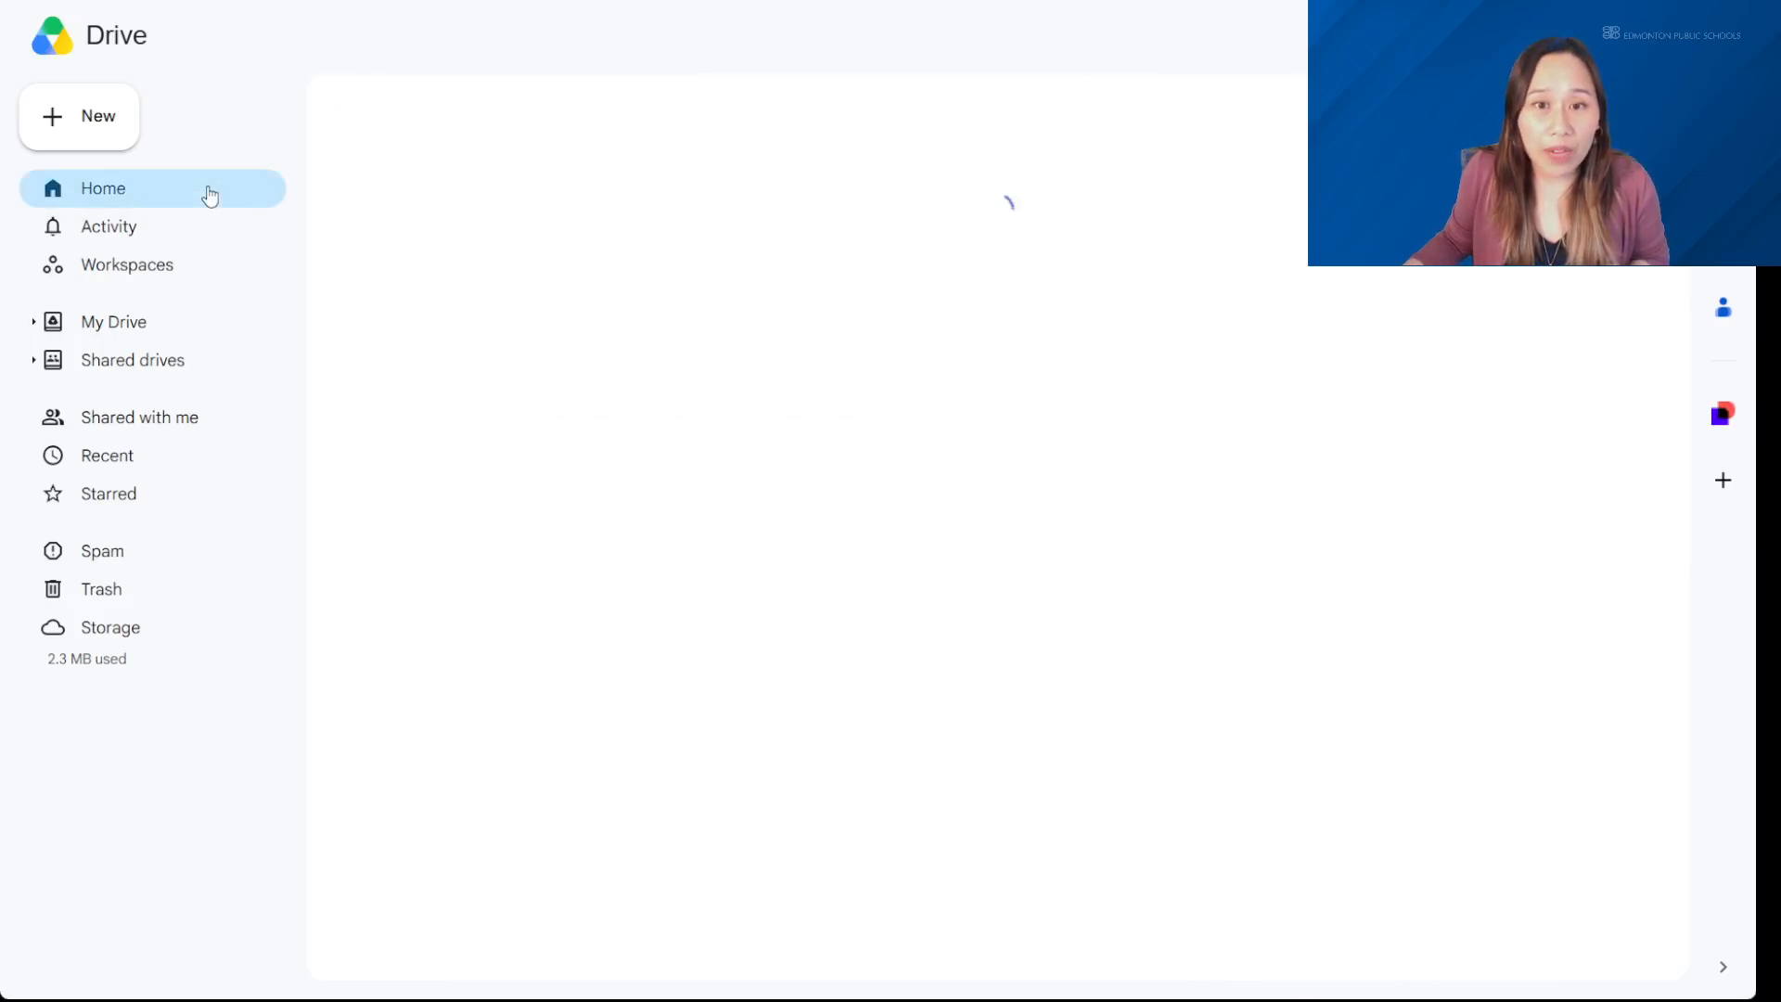
{"action": "left_click", "coordinate": [139, 321]}
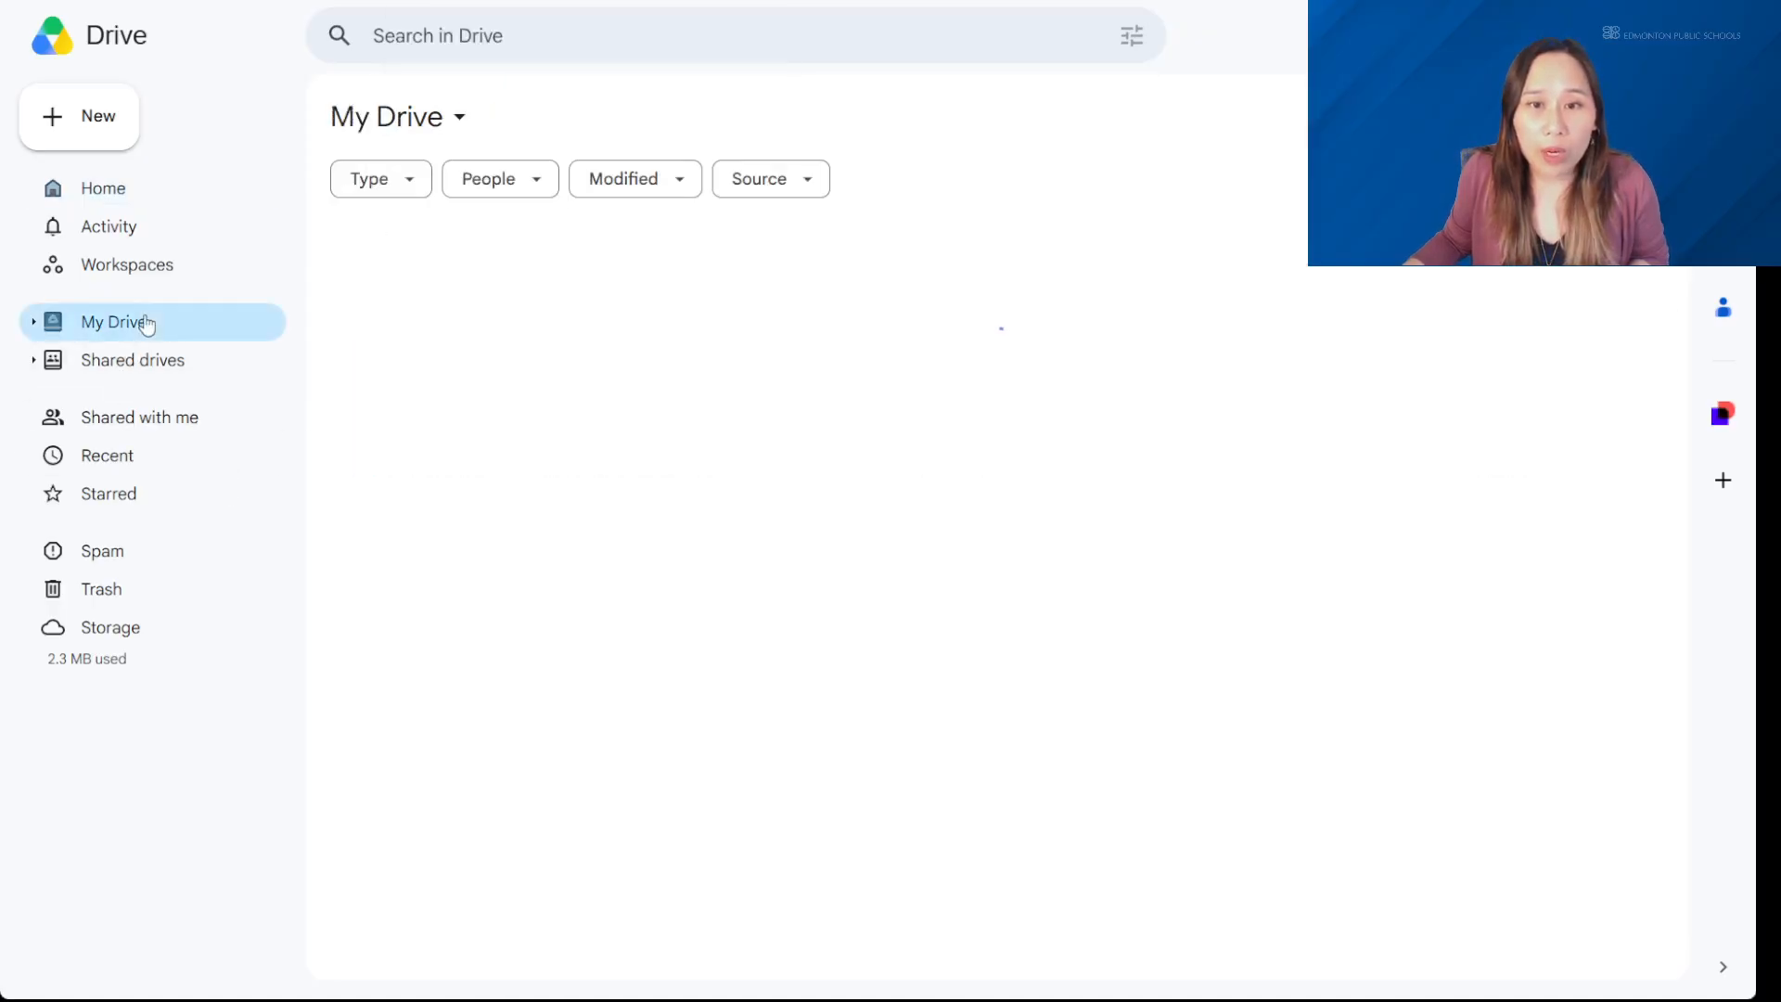
{"action": "left_click", "coordinate": [129, 124]}
{"action": "left_click", "coordinate": [127, 113]}
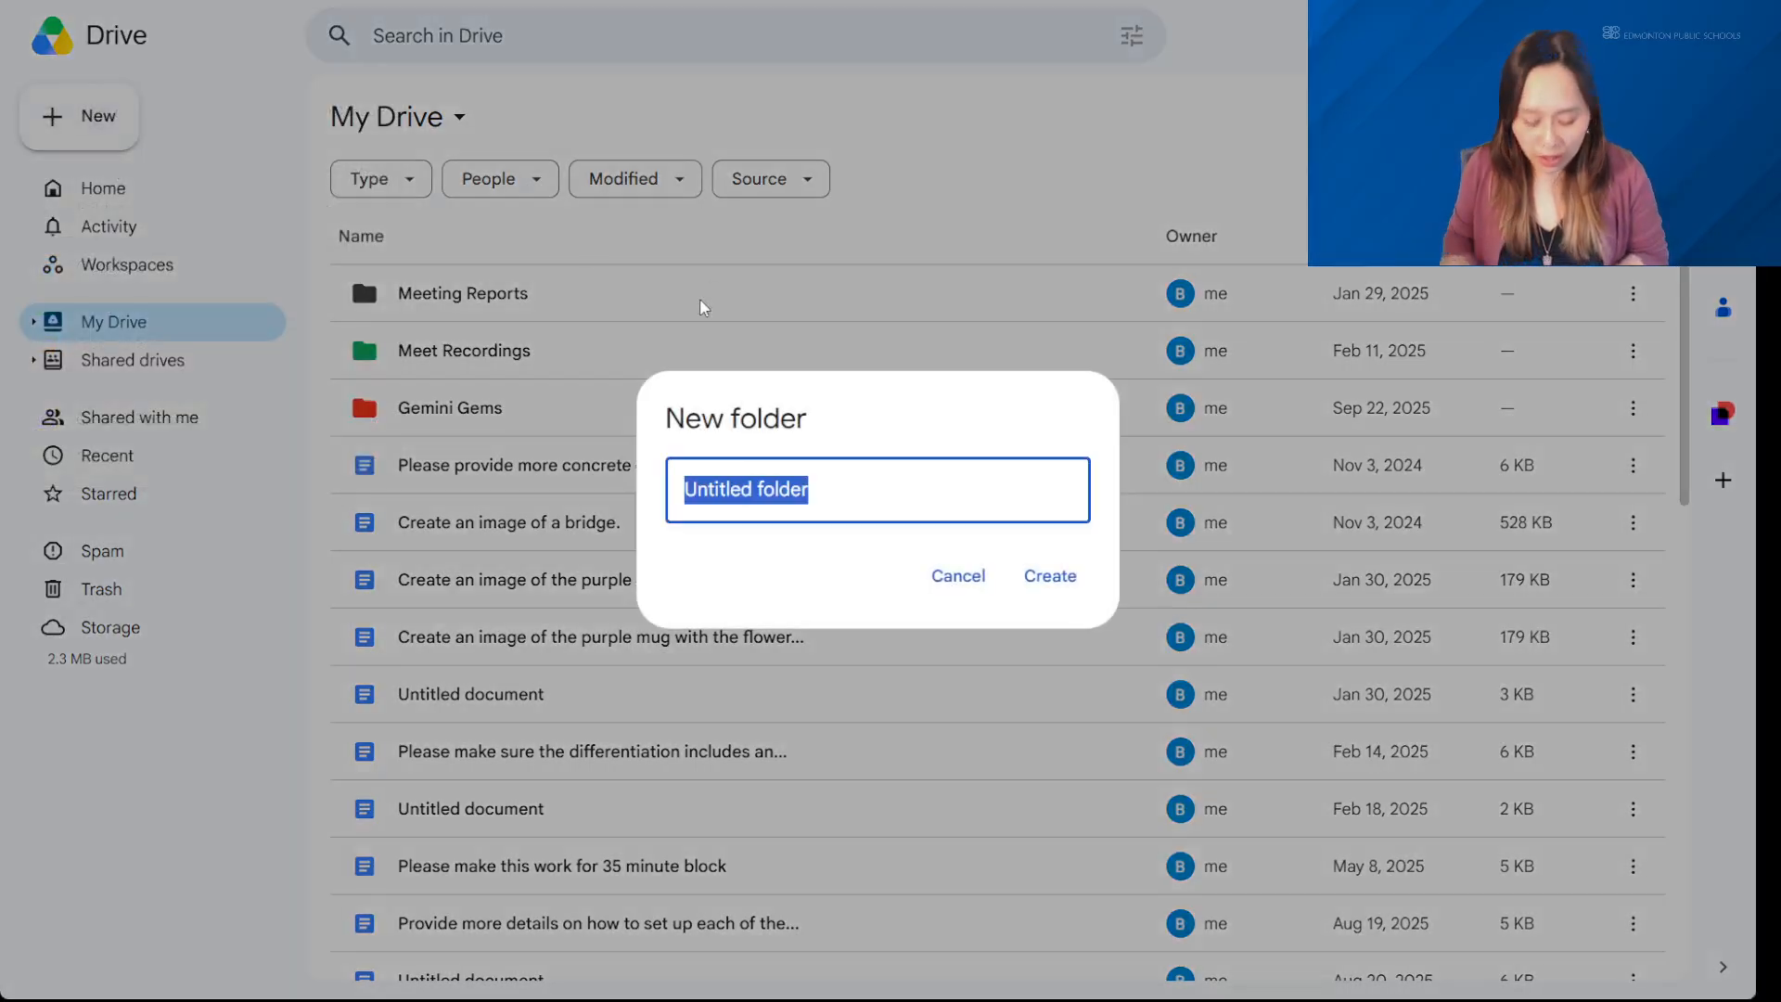
{"action": "type", "text": "To File"}
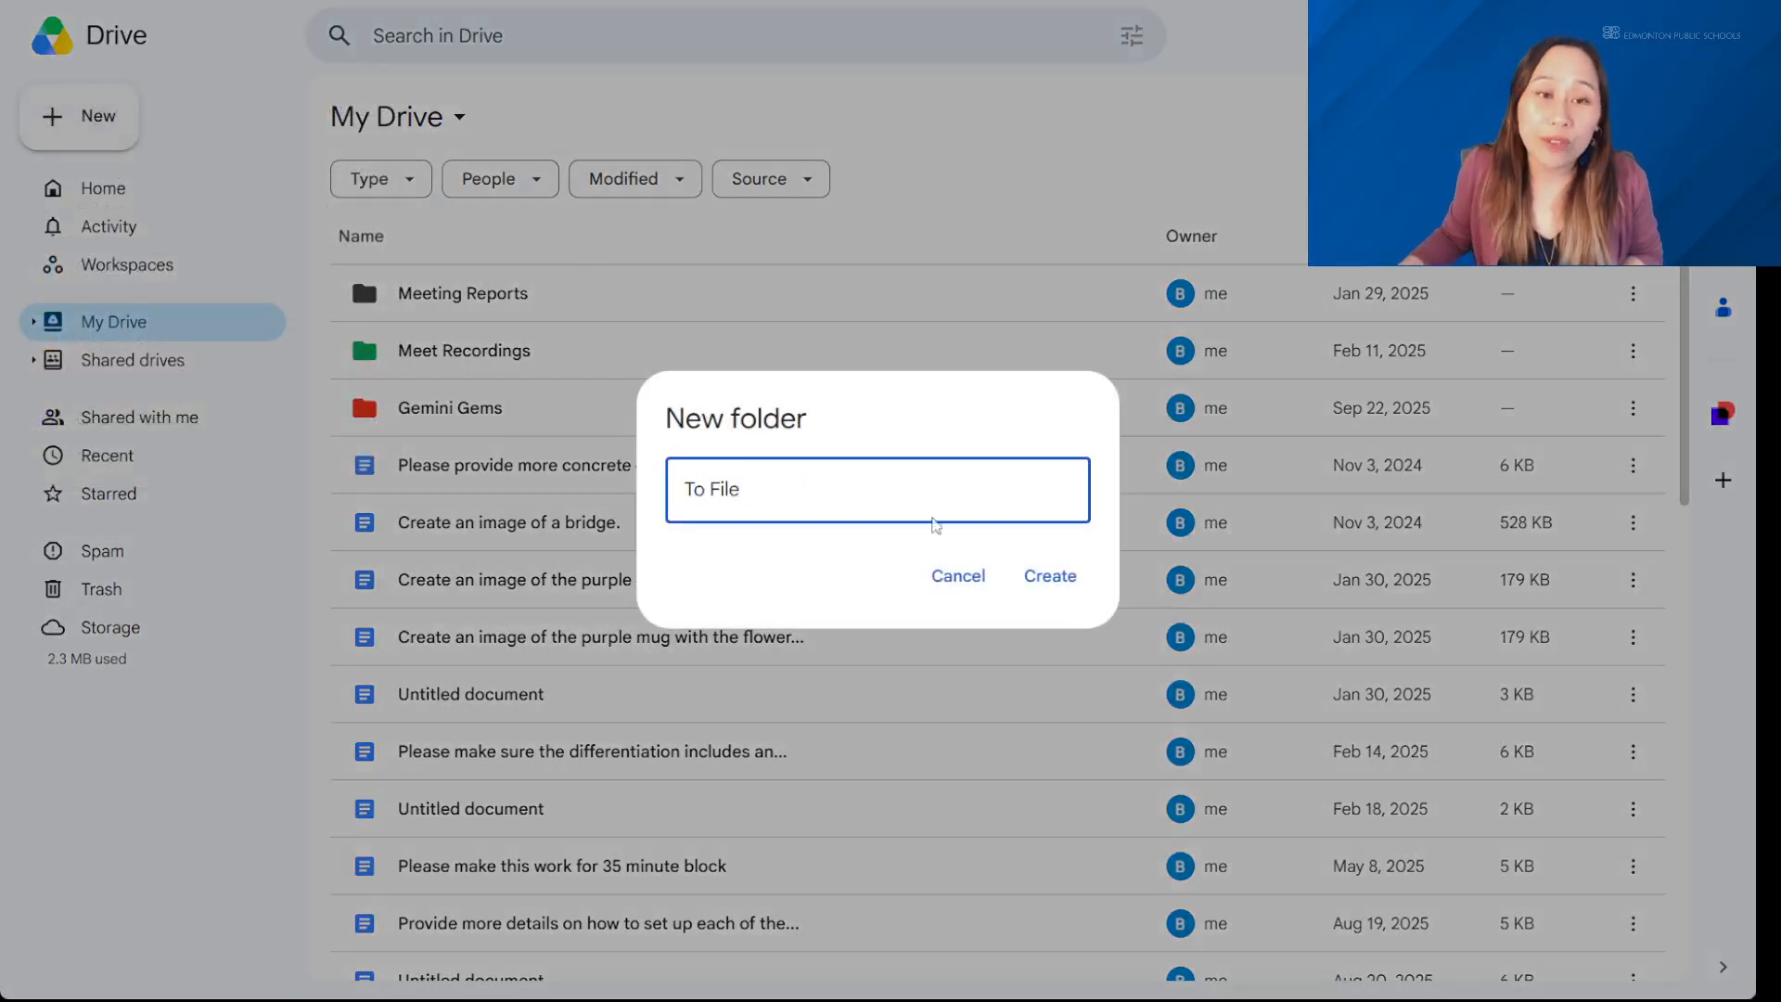
{"action": "left_click", "coordinate": [1058, 576]}
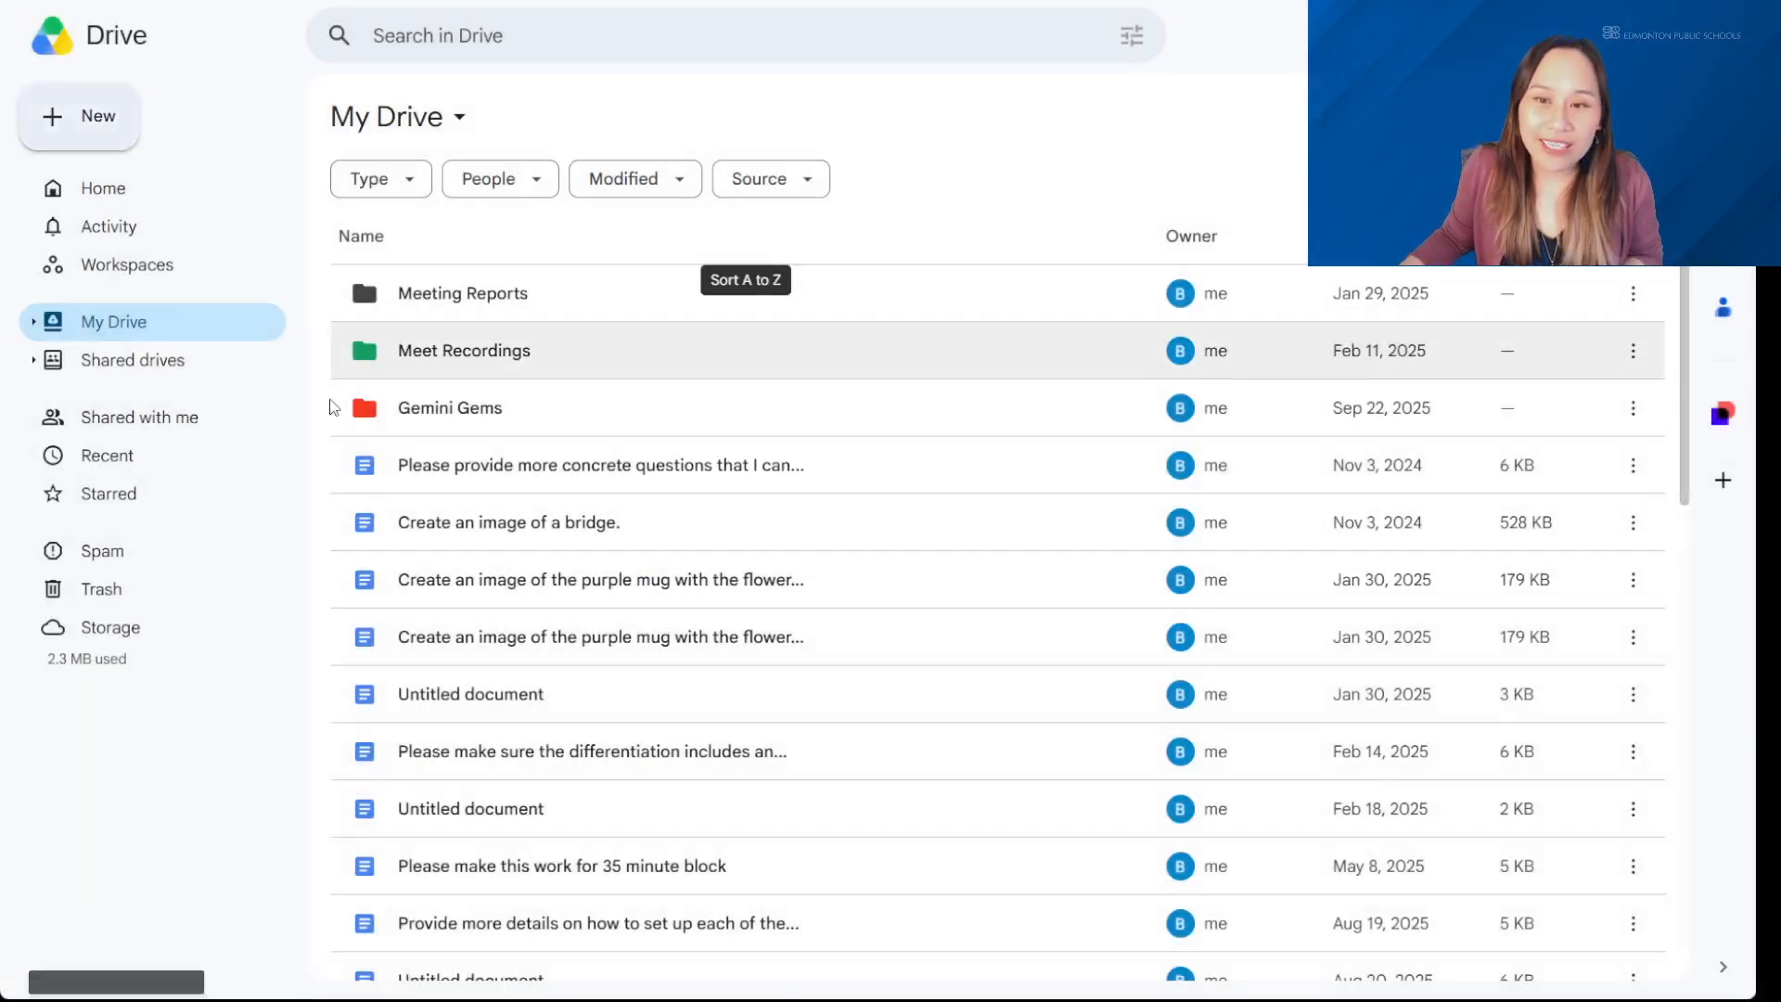
- Move the first six documents listed below the folders in My Drive into the "To File" folder
{"action": "left_click_drag", "start_coordinate": [316, 510], "coordinate": [761, 830]}
{"action": "left_click_drag", "start_coordinate": [621, 720], "coordinate": [506, 481]}
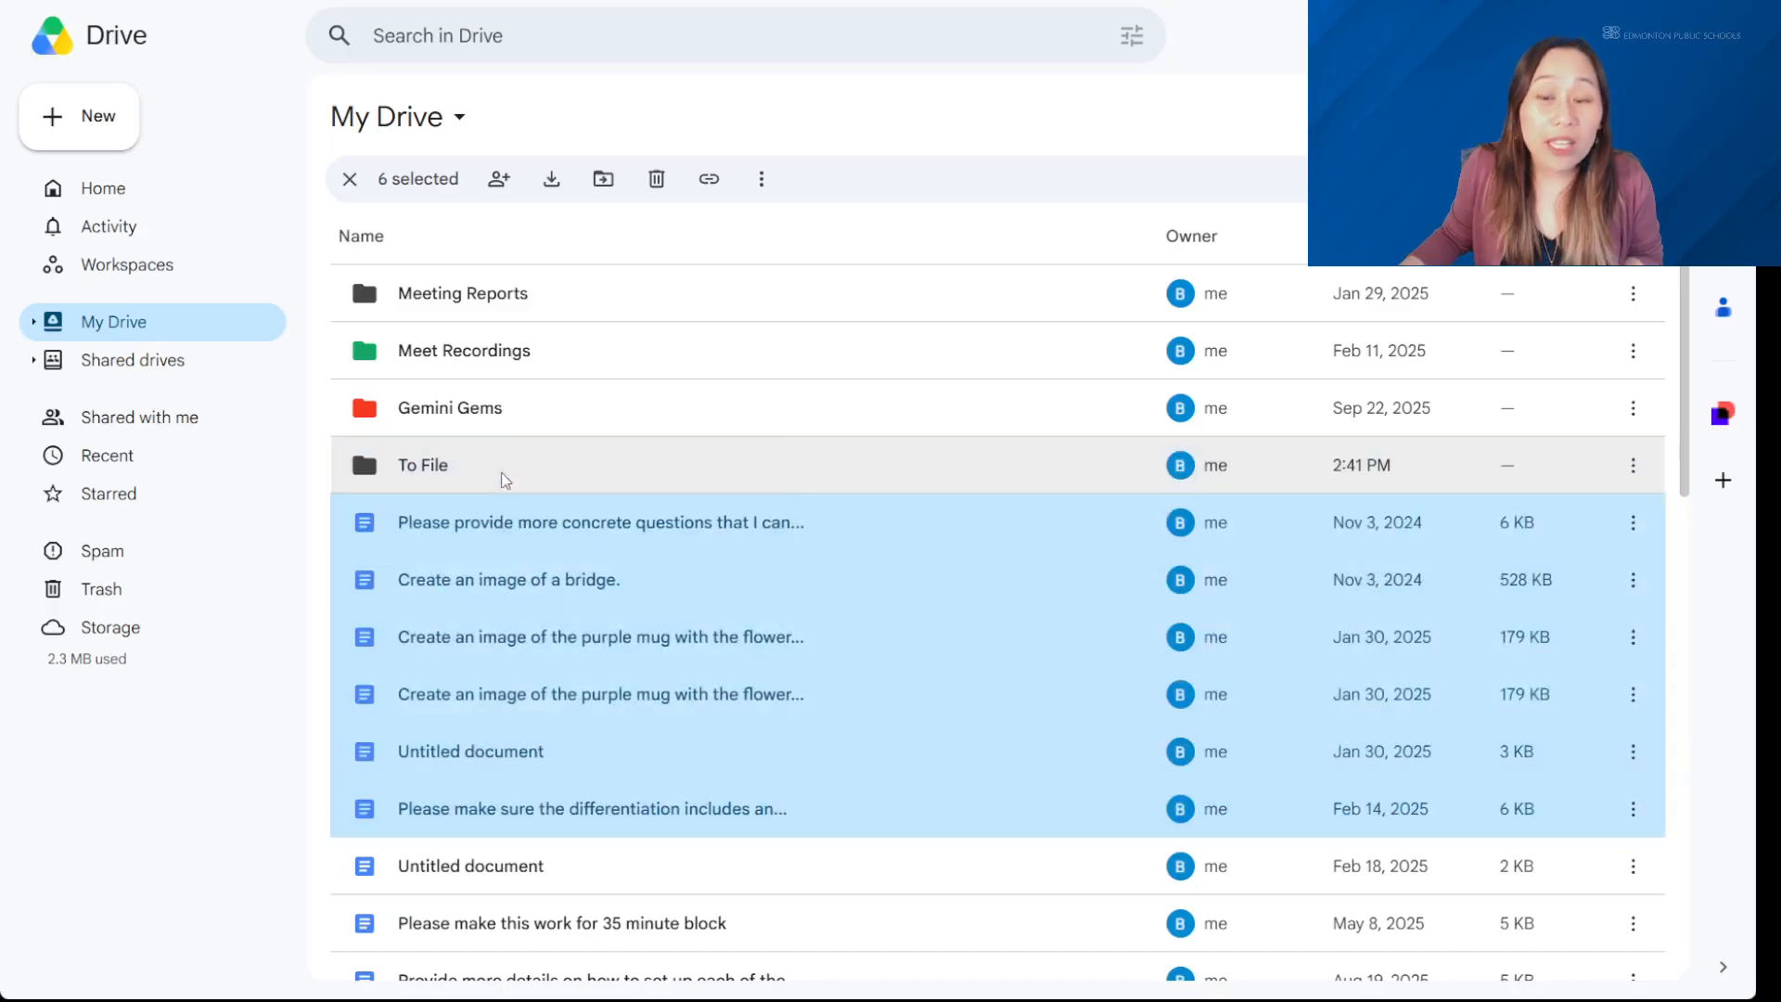
- Set the color of the "To File" folder to Yellow cab
{"action": "right_click", "coordinate": [415, 477]}
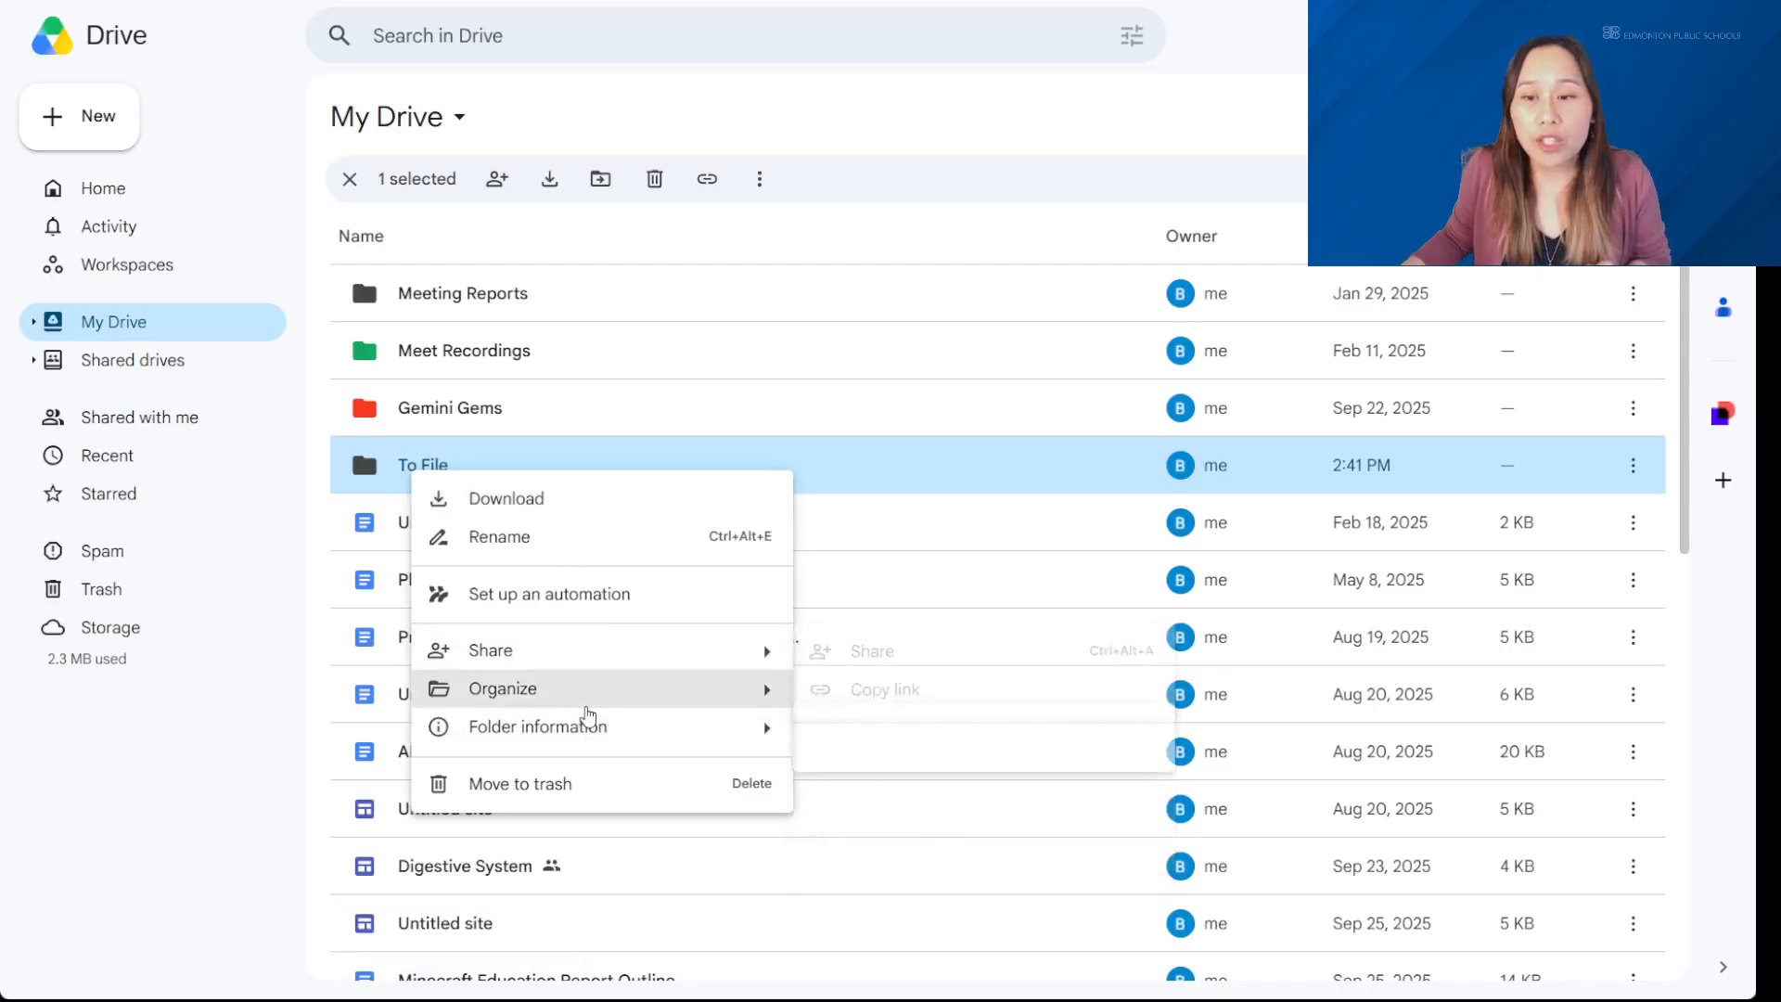
{"action": "mouse_move", "coordinate": [590, 698]}
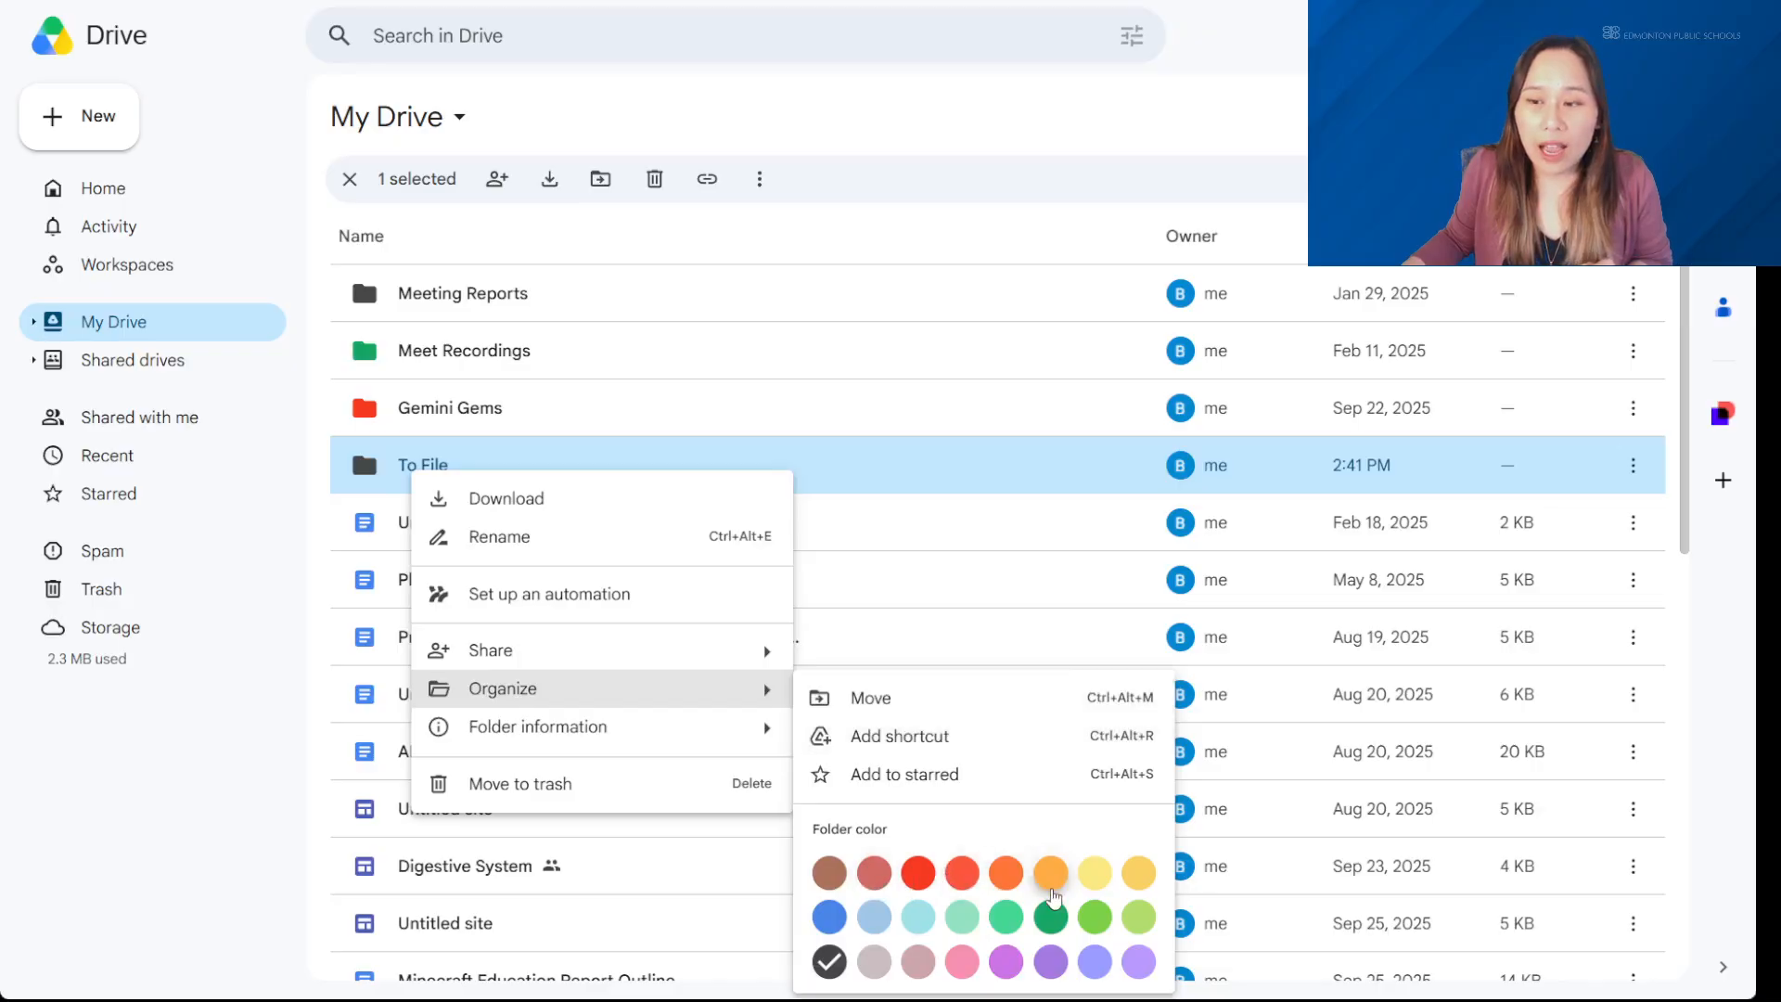
{"action": "left_click", "coordinate": [1053, 889]}
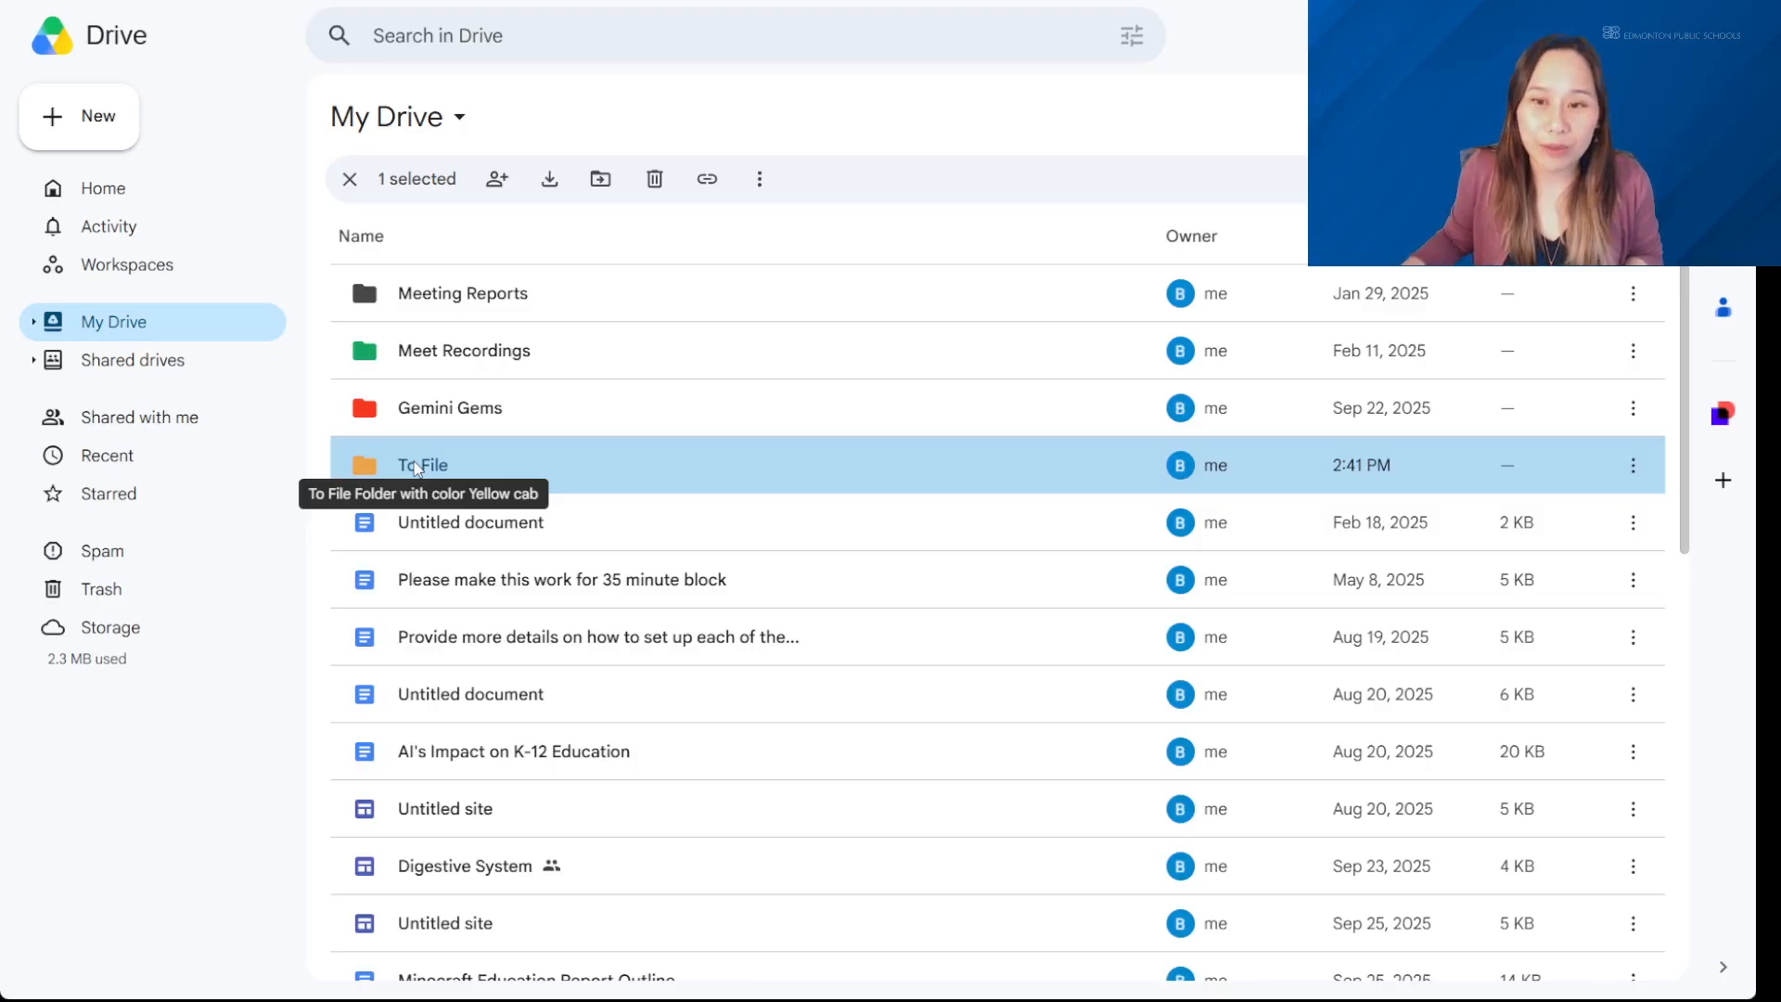
- Rename the "To File" folder as "1. To File"
{"action": "right_click", "coordinate": [416, 469]}
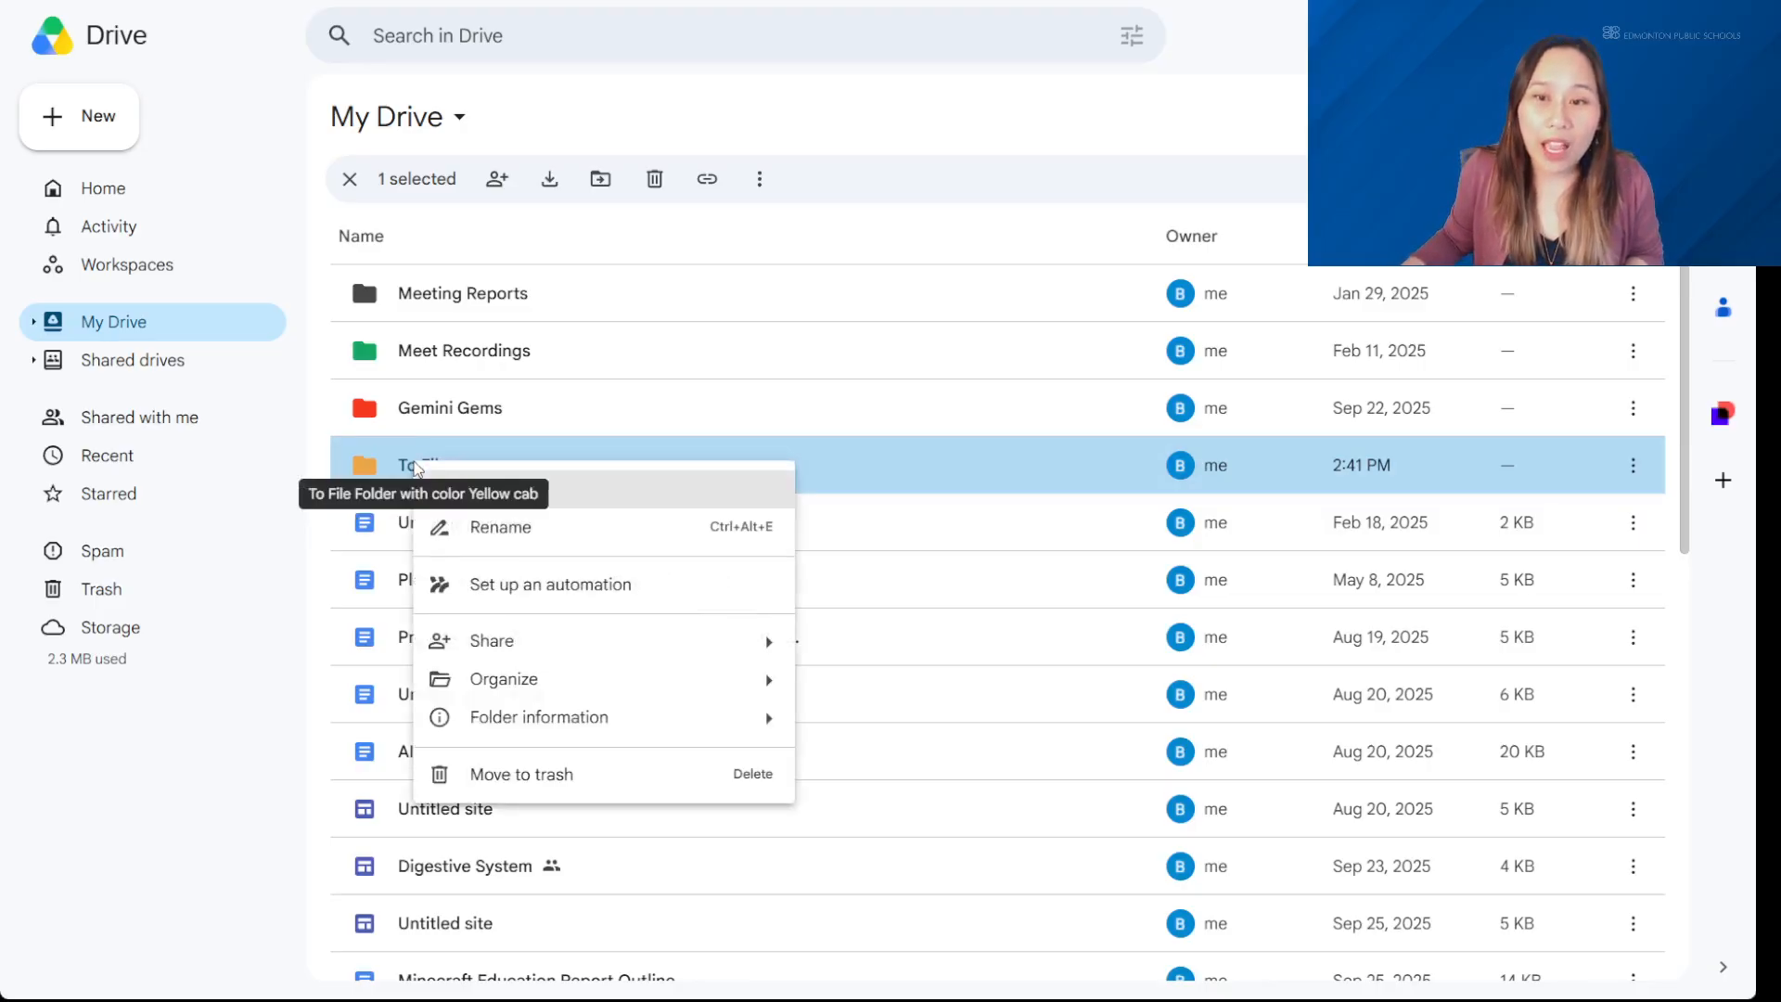
{"action": "left_click", "coordinate": [501, 527]}
{"action": "left_click", "coordinate": [684, 491]}
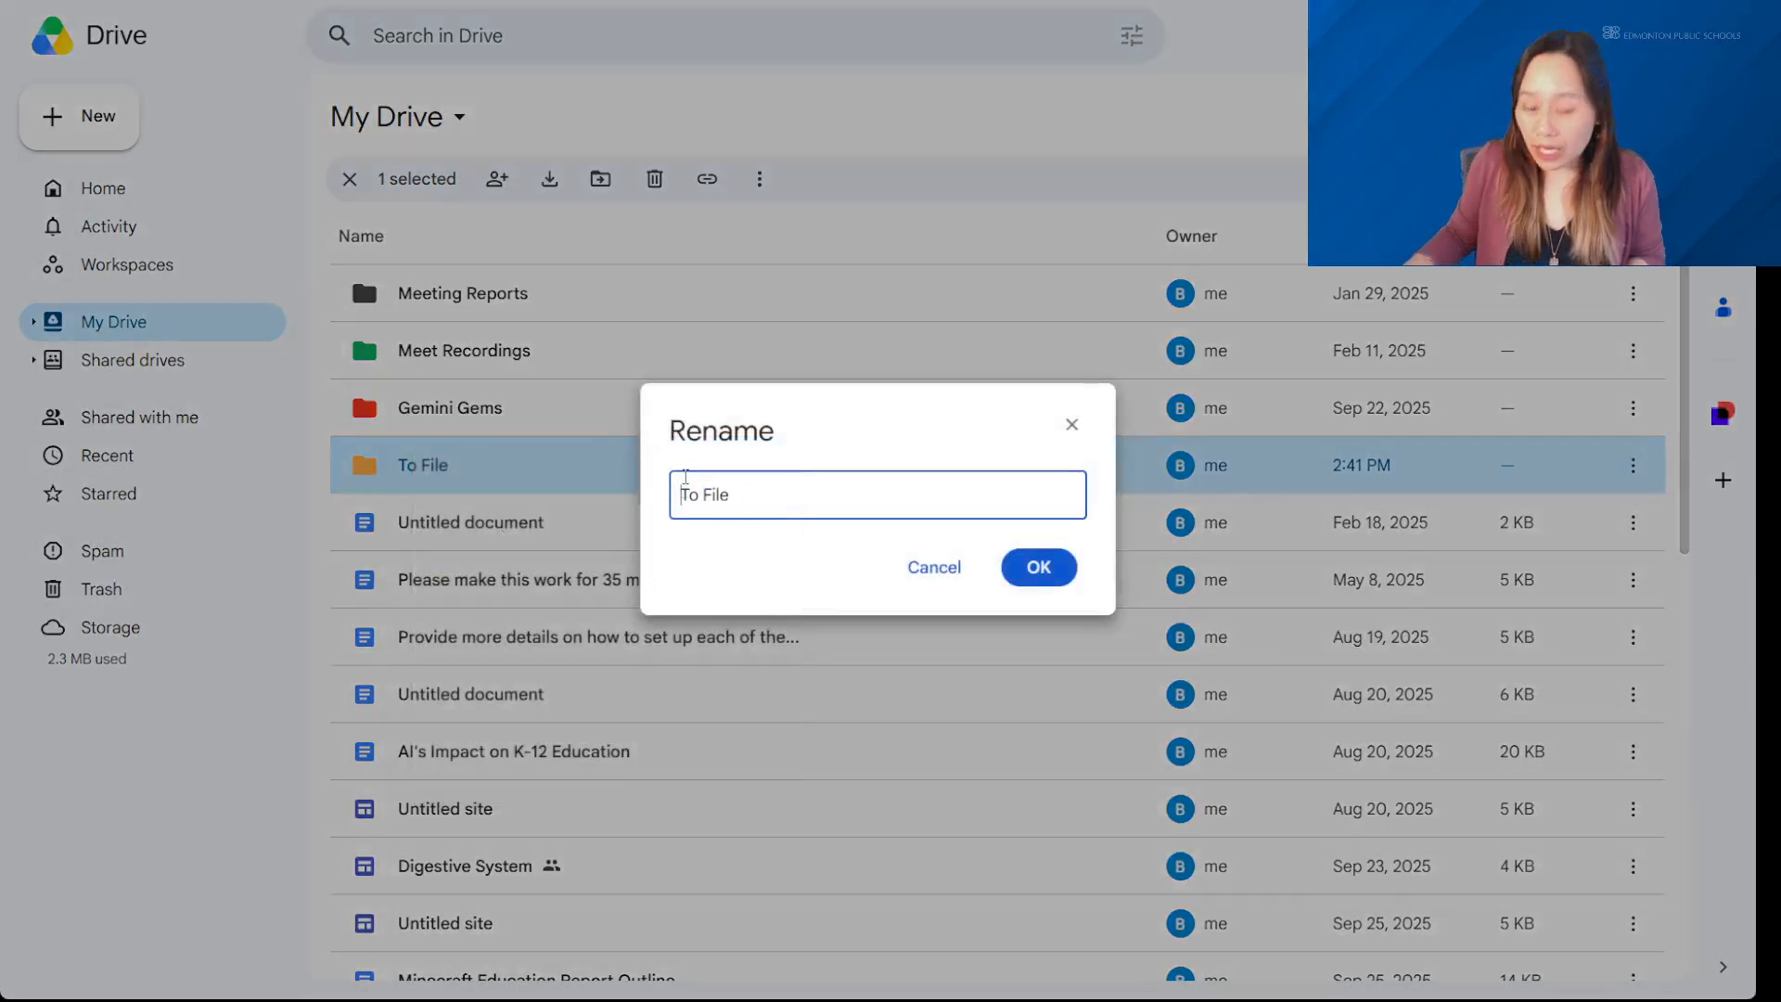
{"action": "type", "text": "1."}
{"action": "left_click", "coordinate": [1039, 568]}
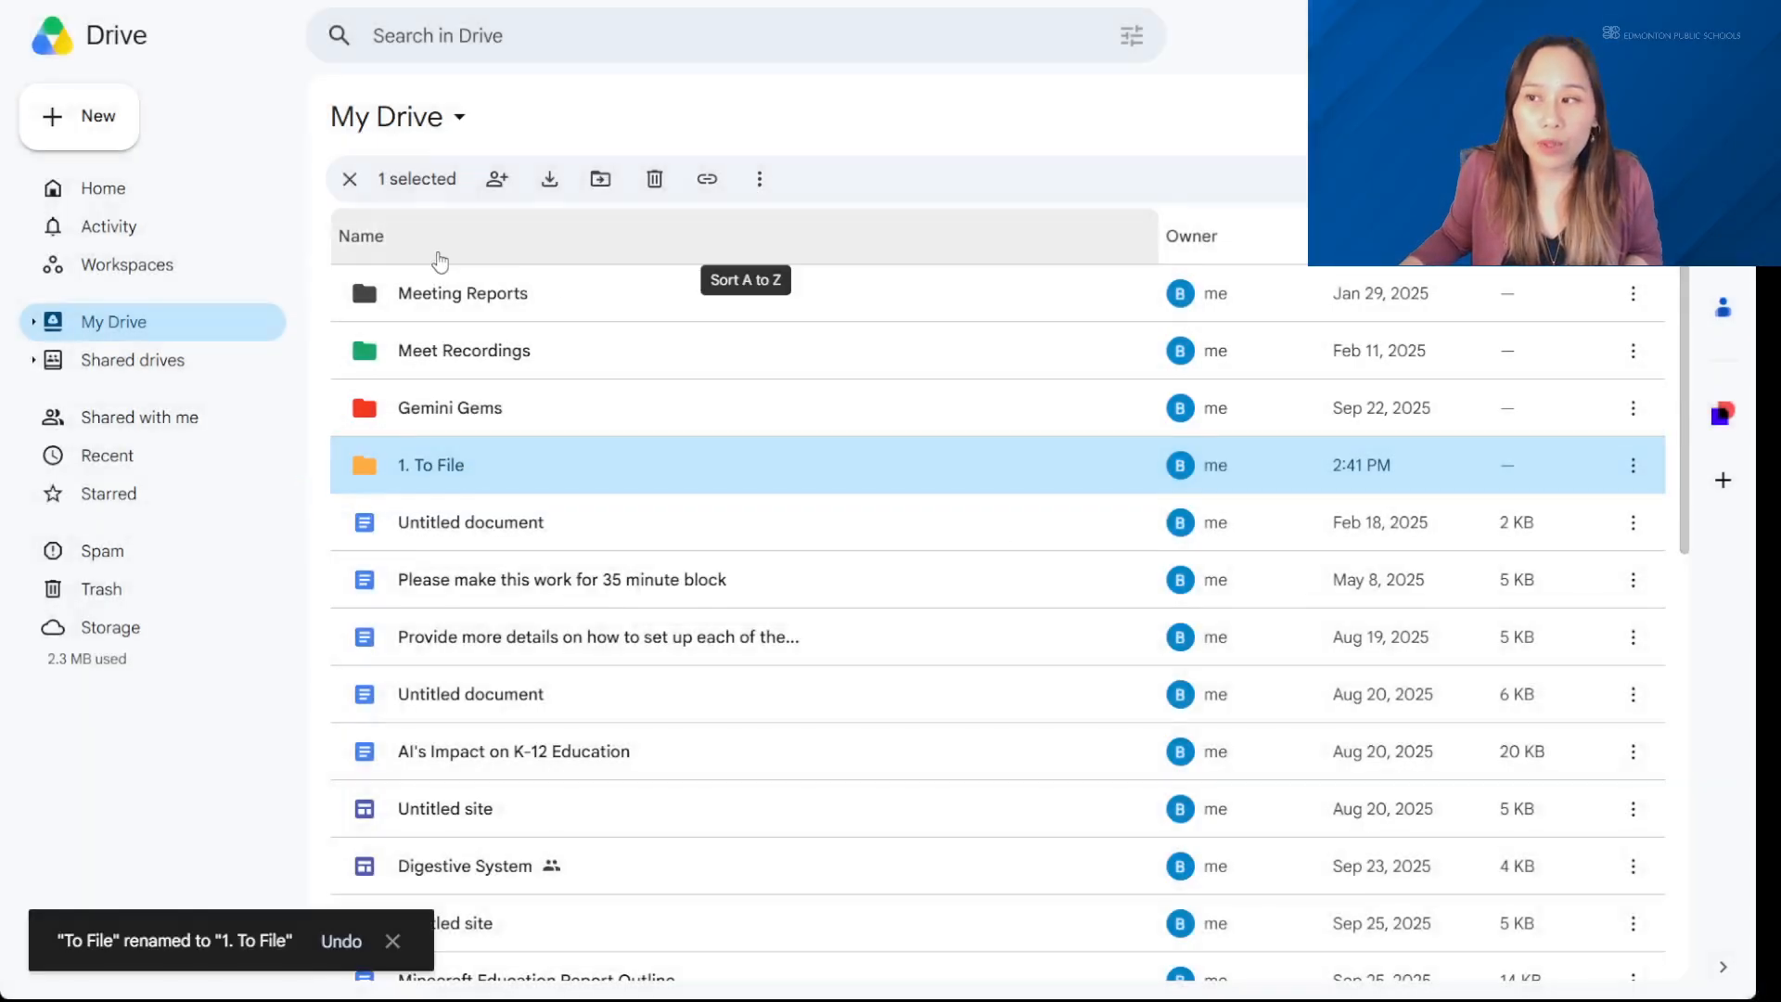
- Try sorting My Drive by name and by date modified in both directions, ending with name from A to Z
{"action": "left_click", "coordinate": [406, 239]}
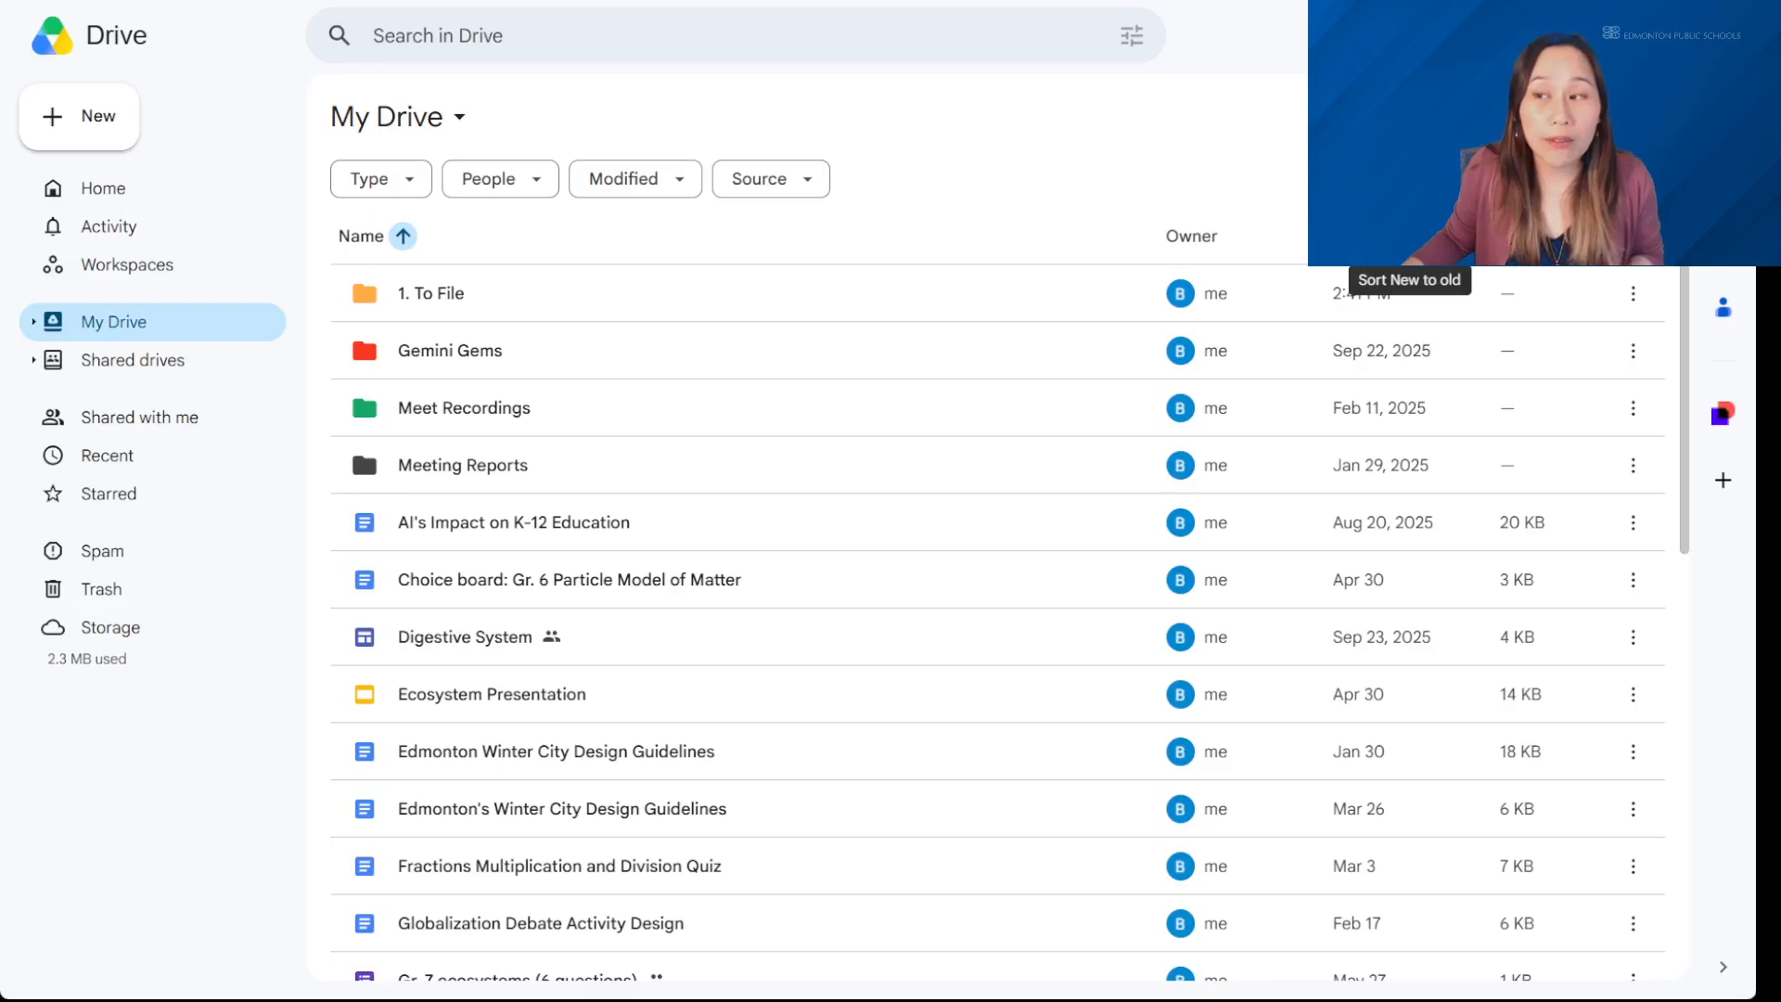
{"action": "left_click", "coordinate": [1369, 236]}
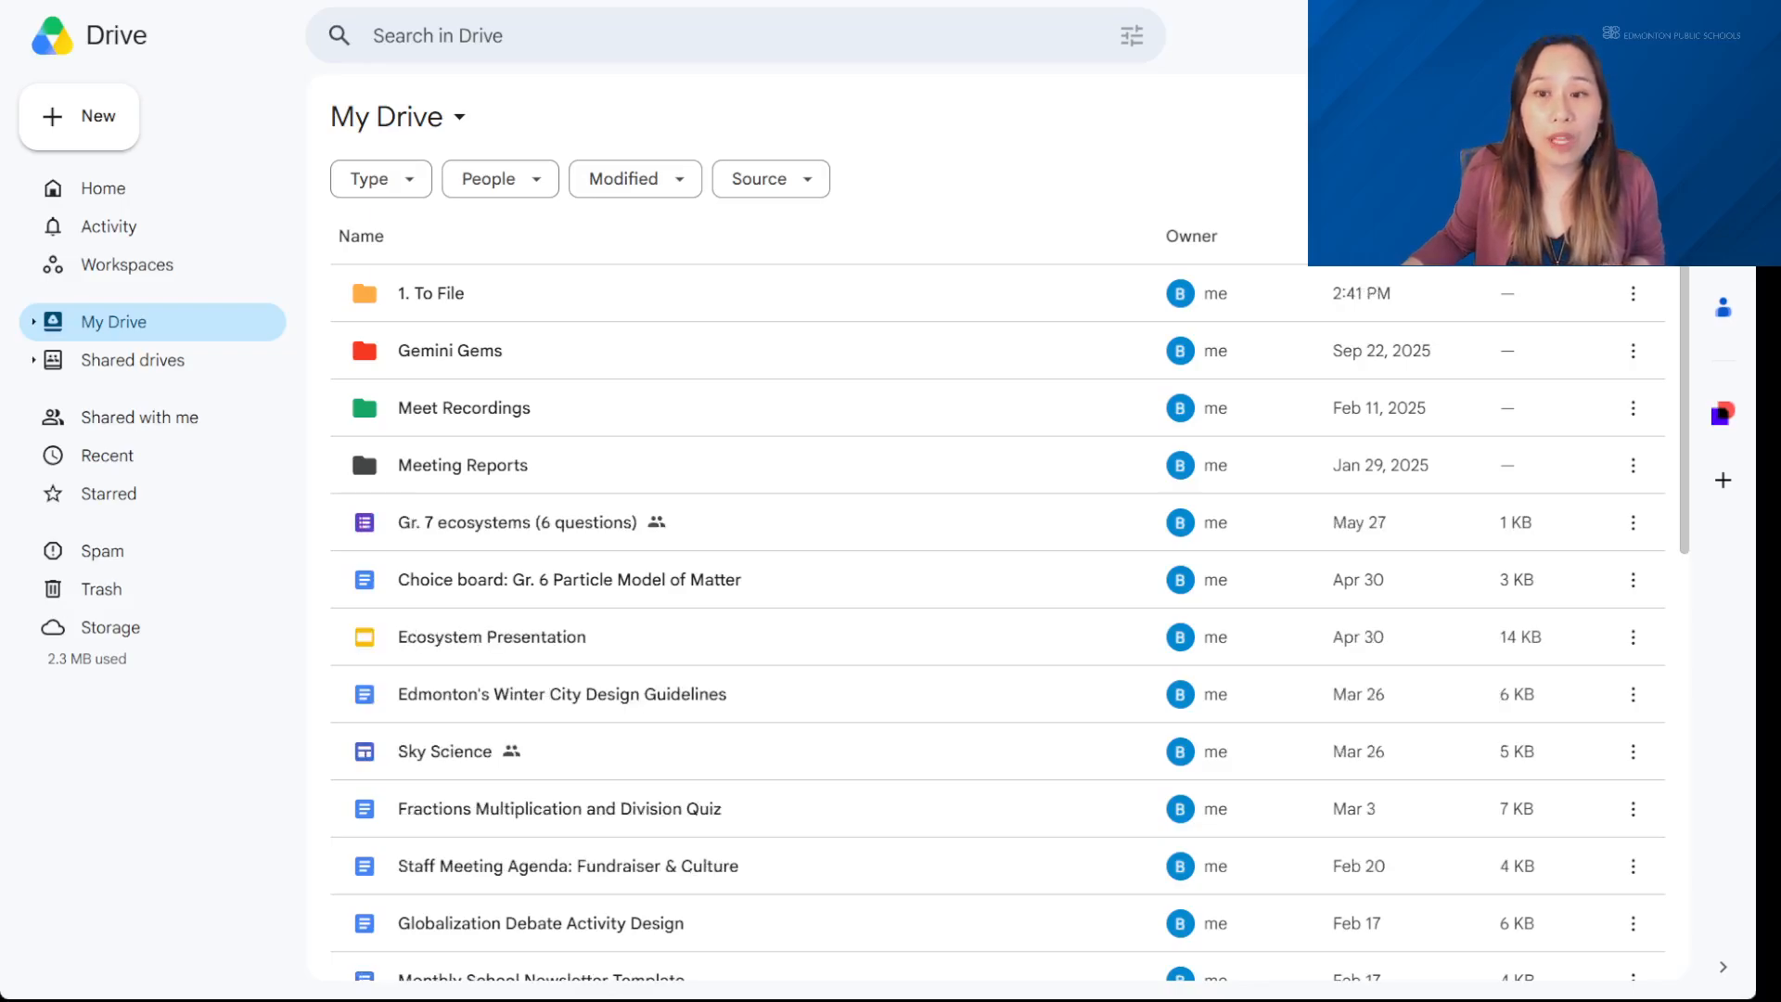
{"action": "left_click", "coordinate": [1369, 237]}
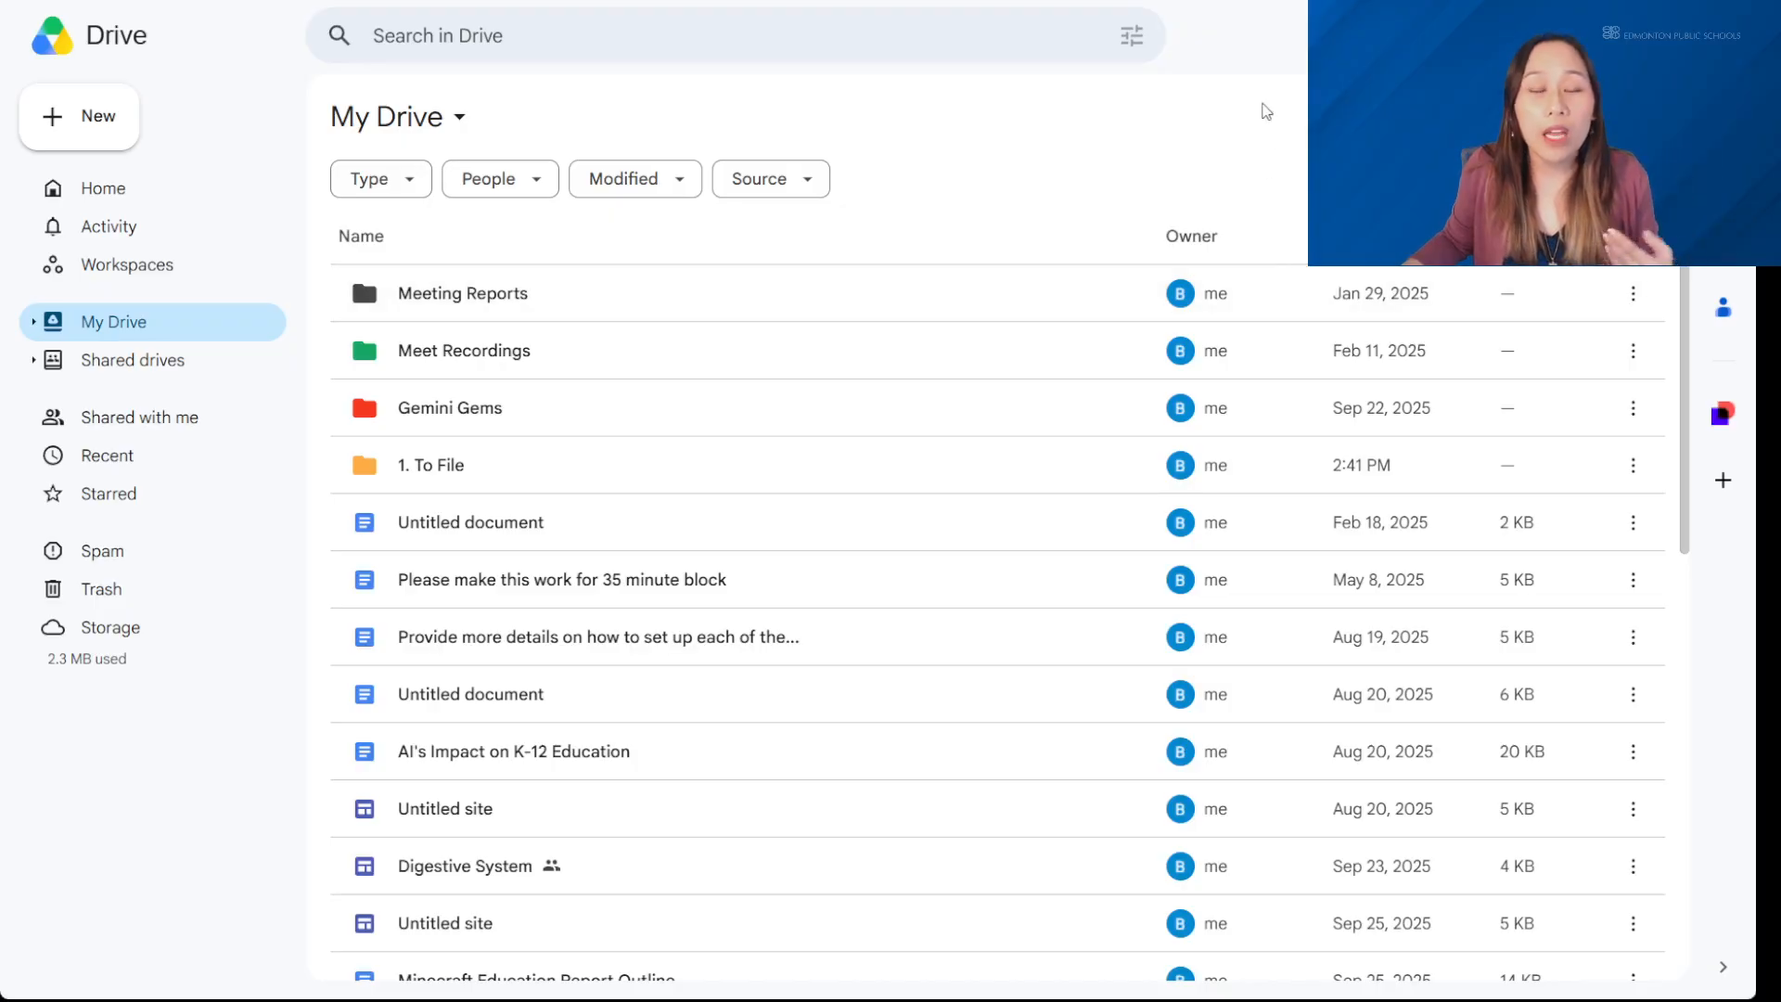
{"action": "left_click", "coordinate": [397, 243]}
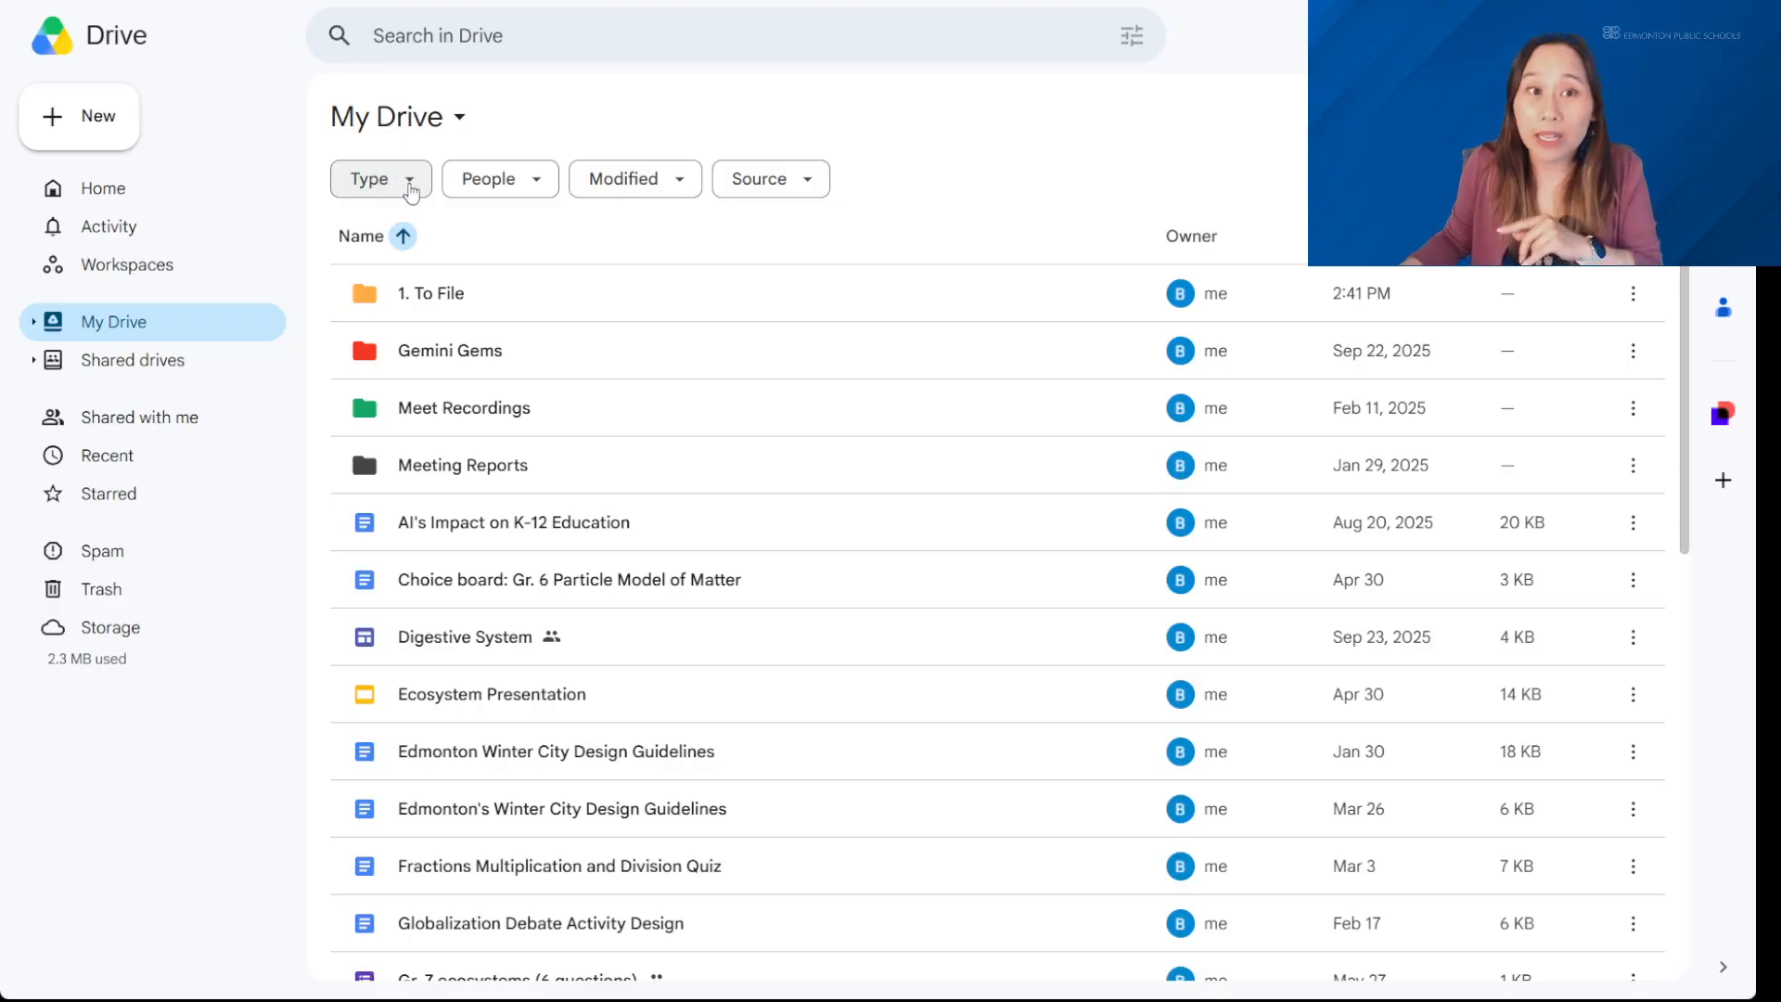
- Examine the Type, People, Modified and Source filters of My Drive without applying any of them
{"action": "left_click", "coordinate": [408, 186]}
{"action": "left_click", "coordinate": [409, 185]}
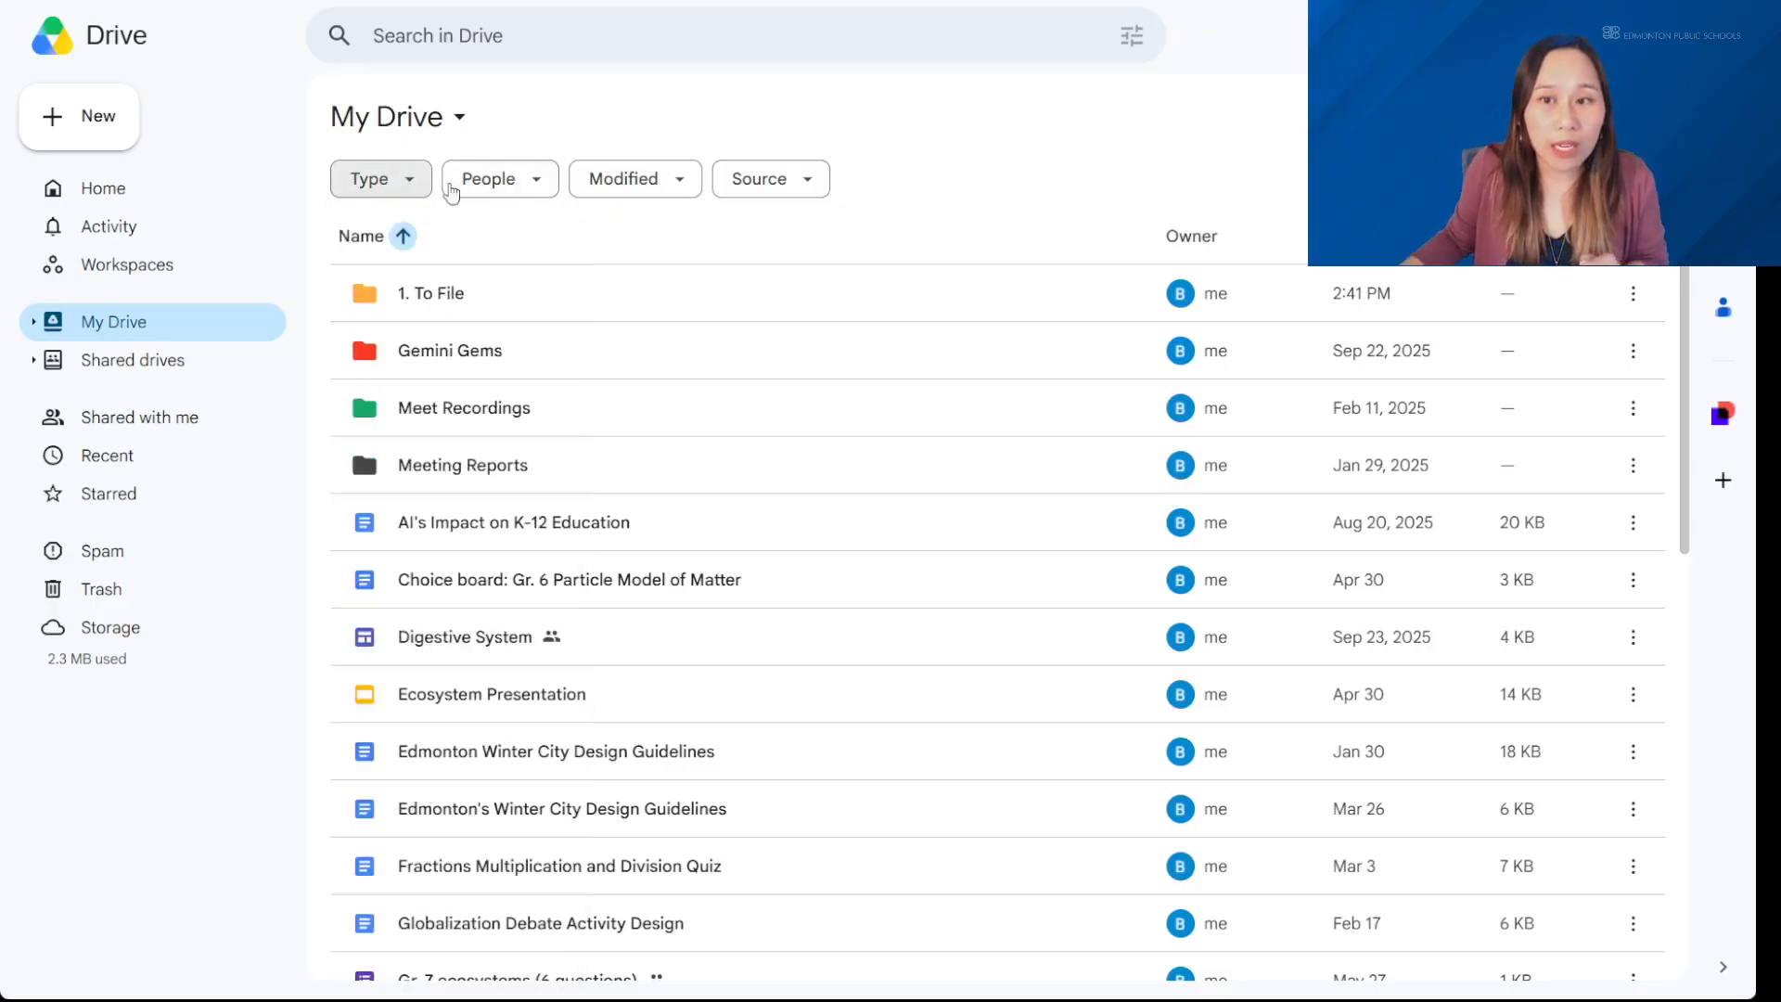
{"action": "left_click", "coordinate": [547, 187]}
{"action": "left_click", "coordinate": [547, 187]}
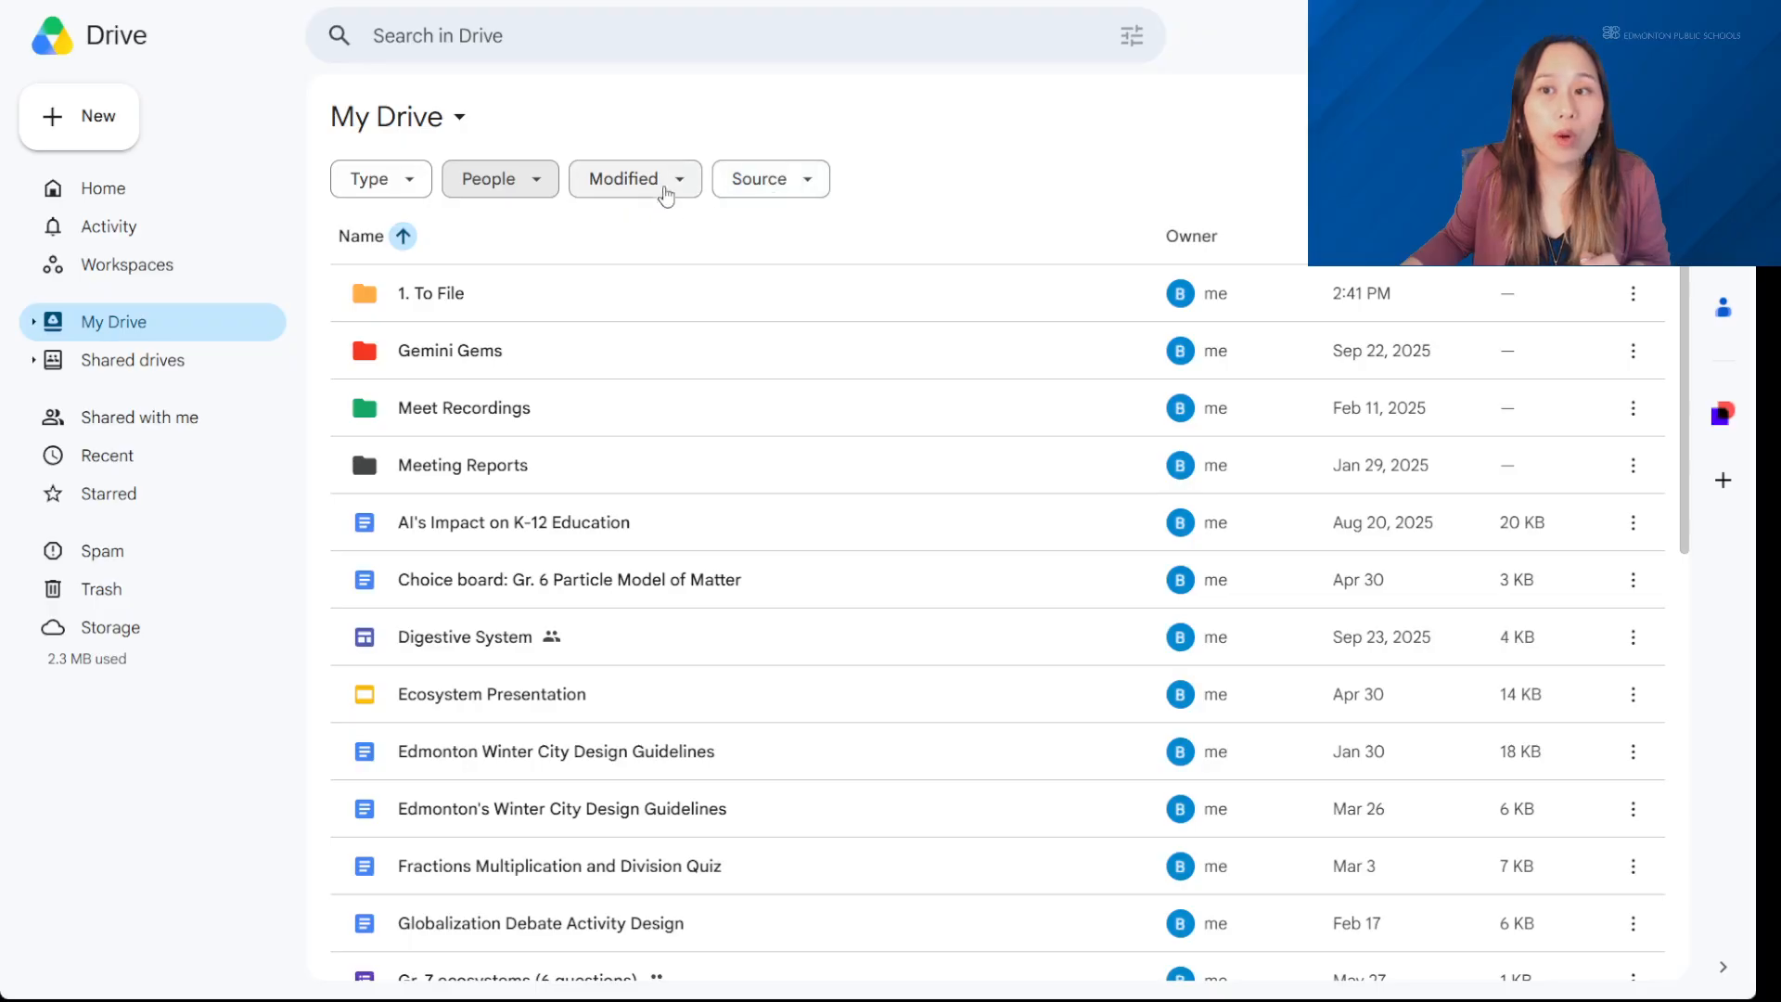
{"action": "left_click", "coordinate": [667, 185]}
{"action": "left_click", "coordinate": [667, 185]}
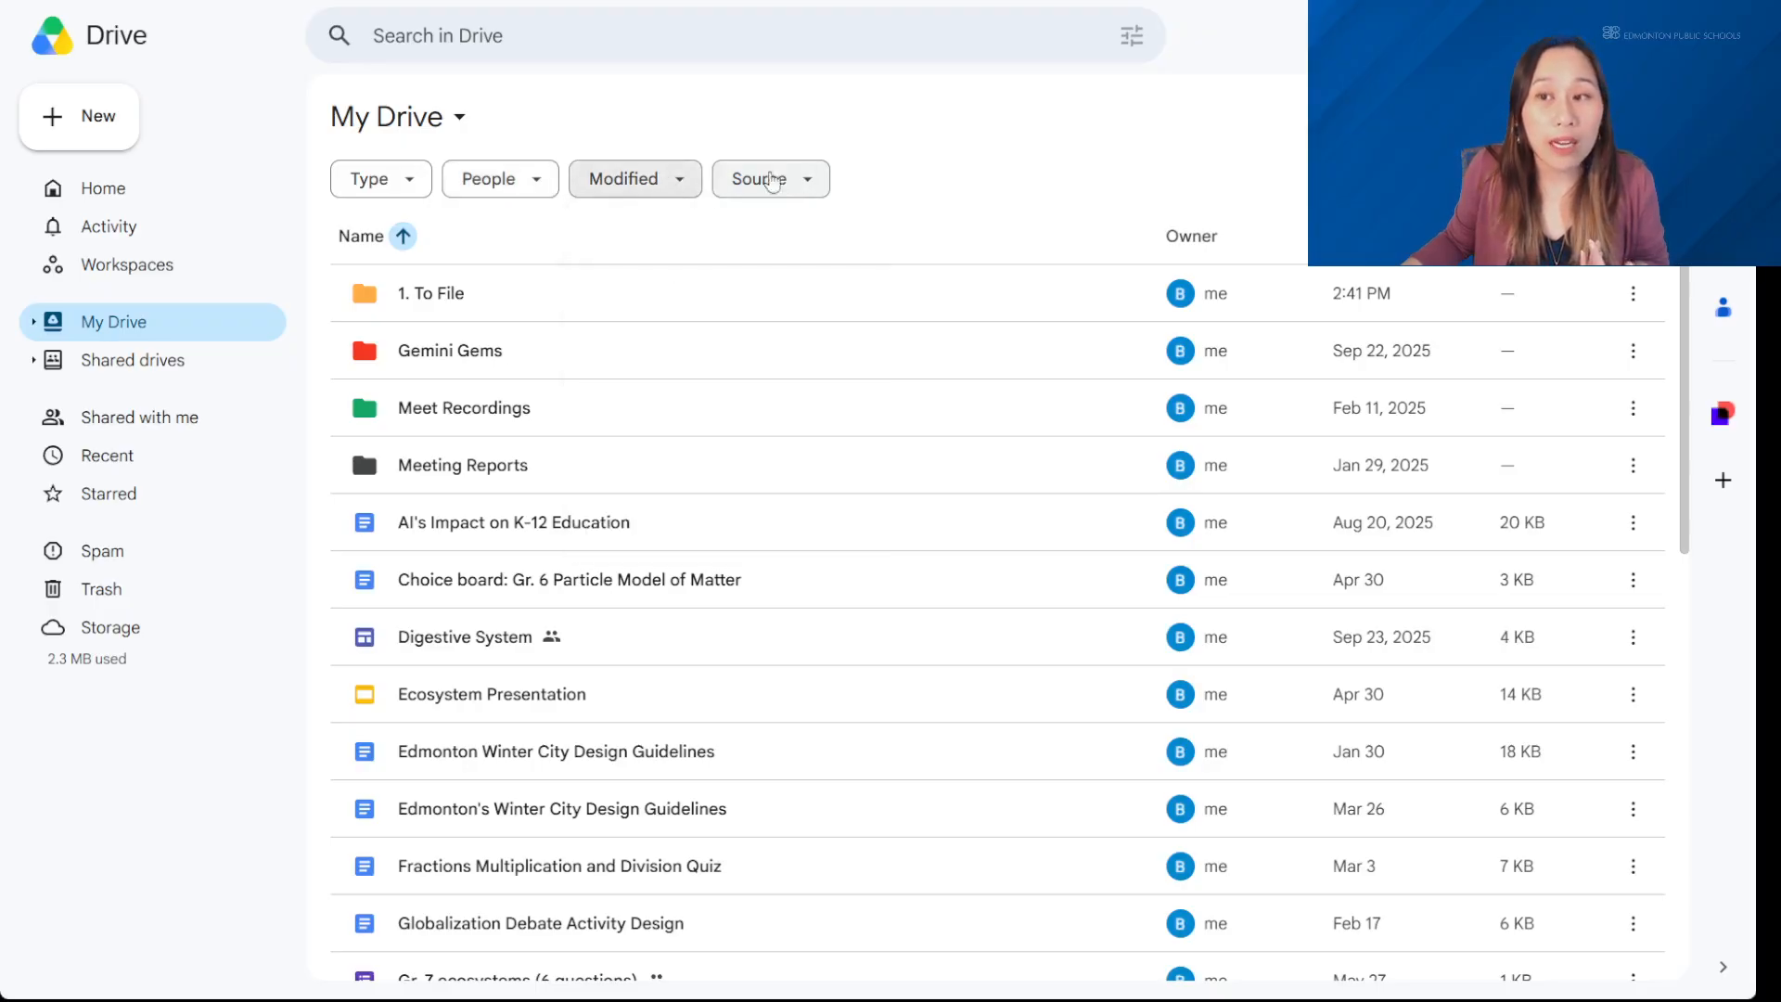
{"action": "left_click", "coordinate": [796, 180]}
{"action": "left_click", "coordinate": [796, 180]}
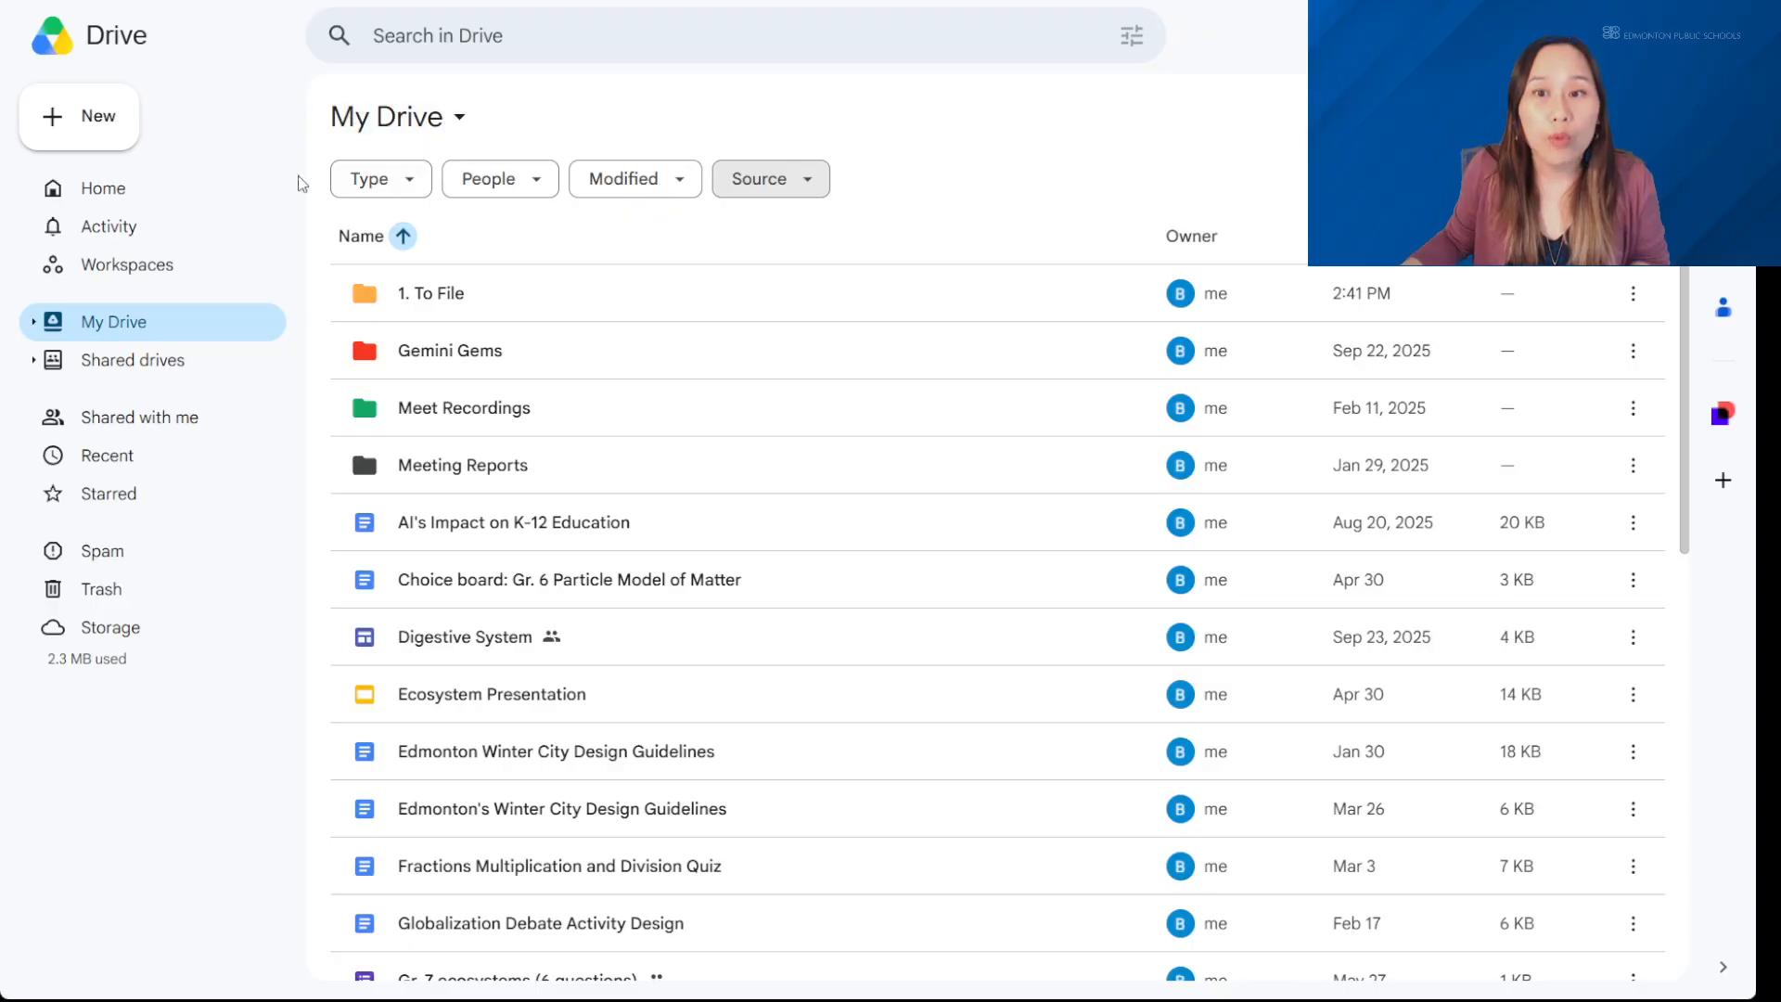